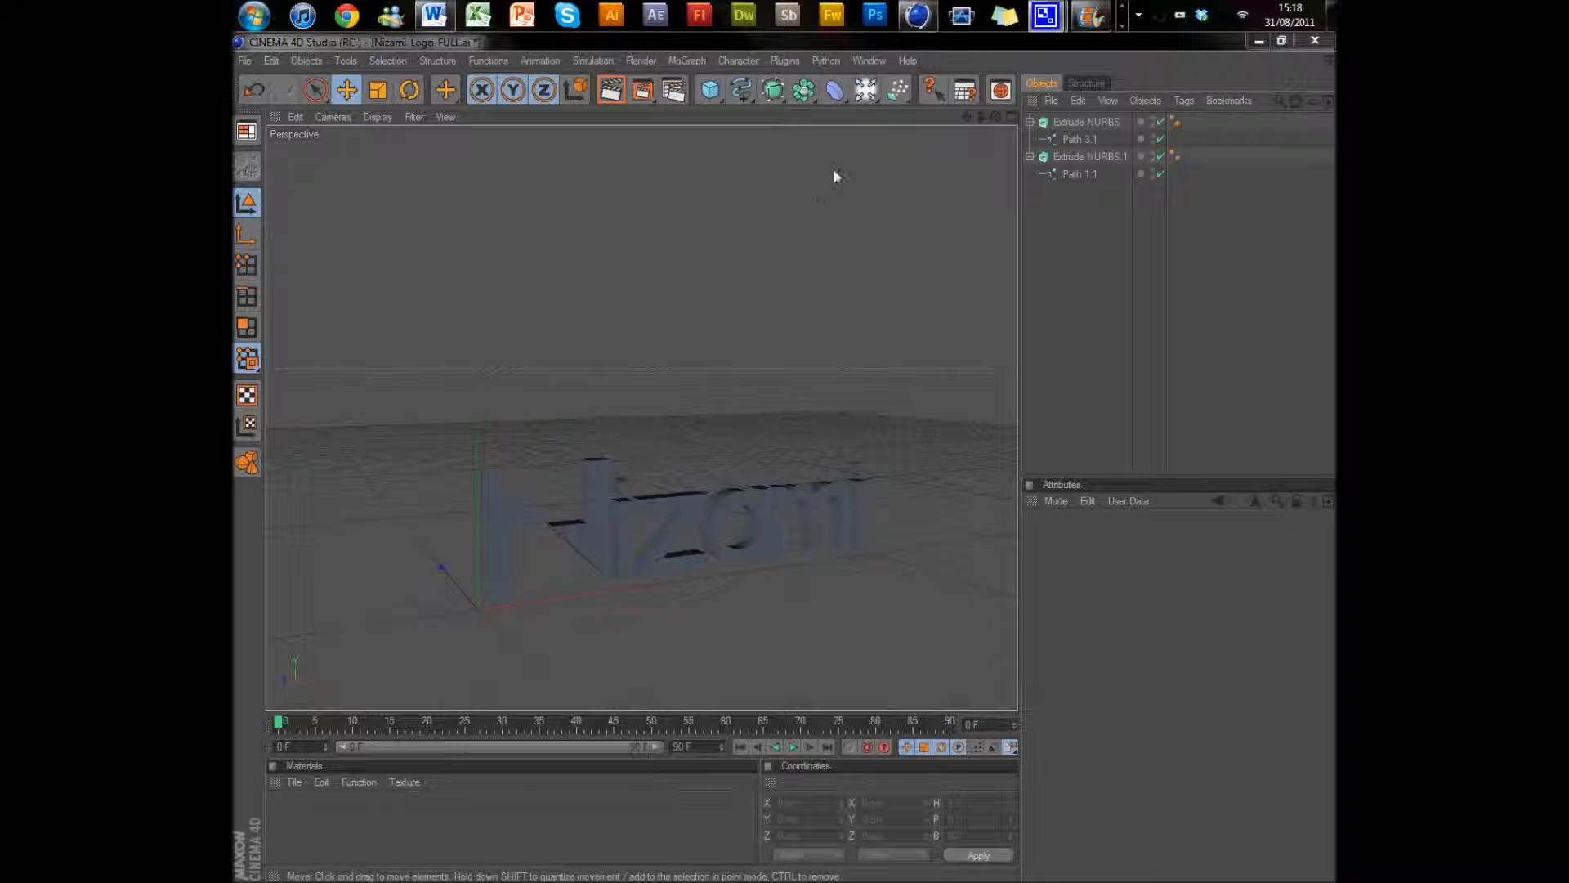
- Load the set of saved coloured materials from a file in the C4D folder
left_click_drag(980, 120, 787, 465)
left_click_drag(994, 121, 784, 459)
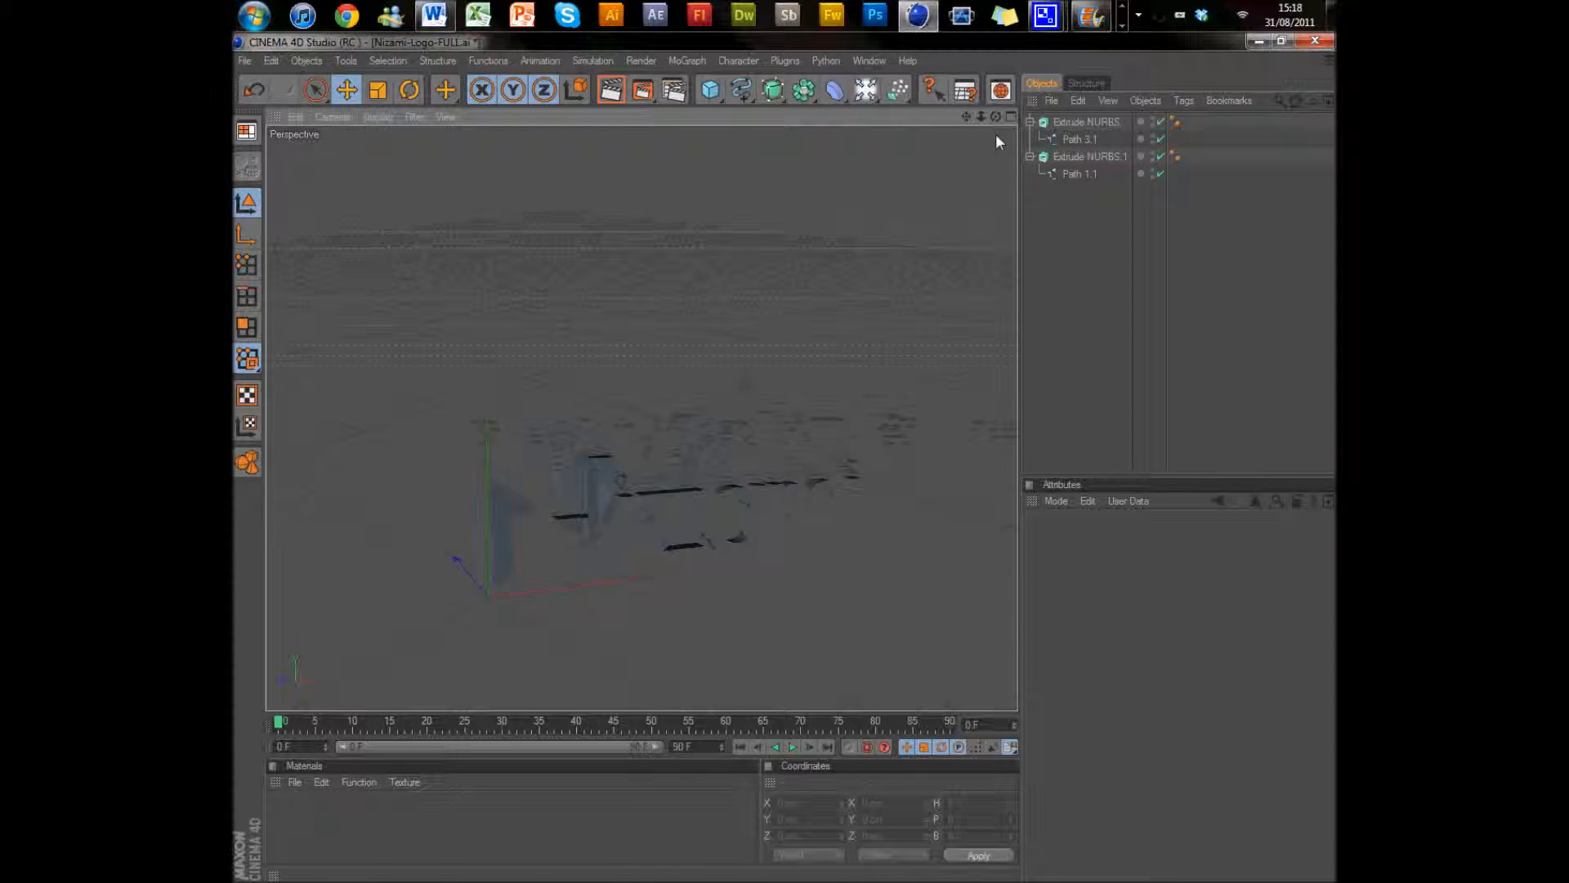
left_click(294, 782)
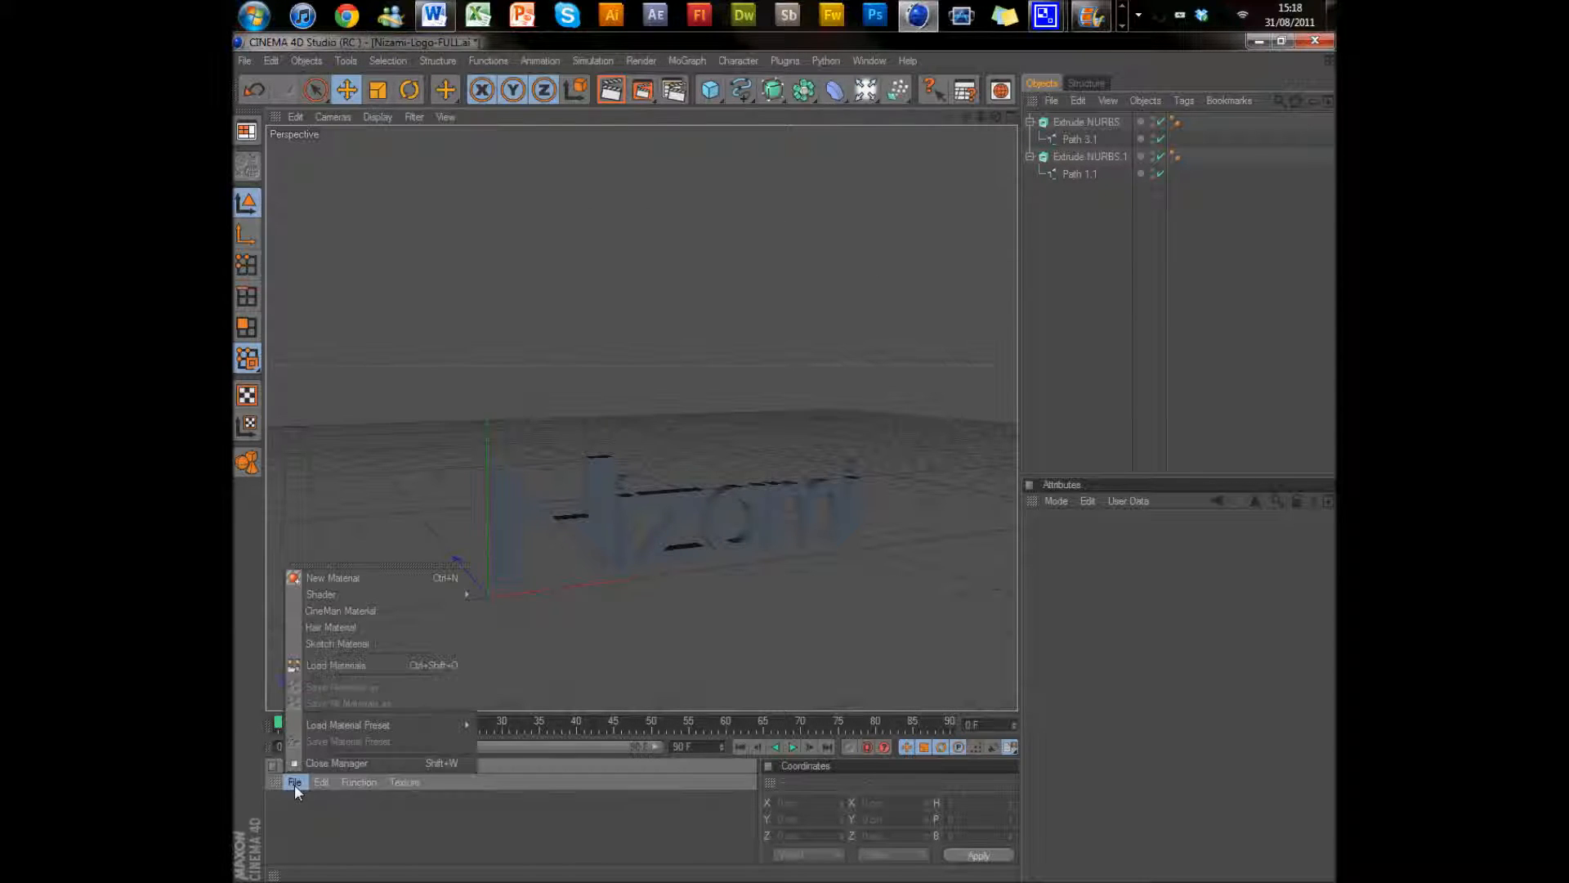
left_click(351, 666)
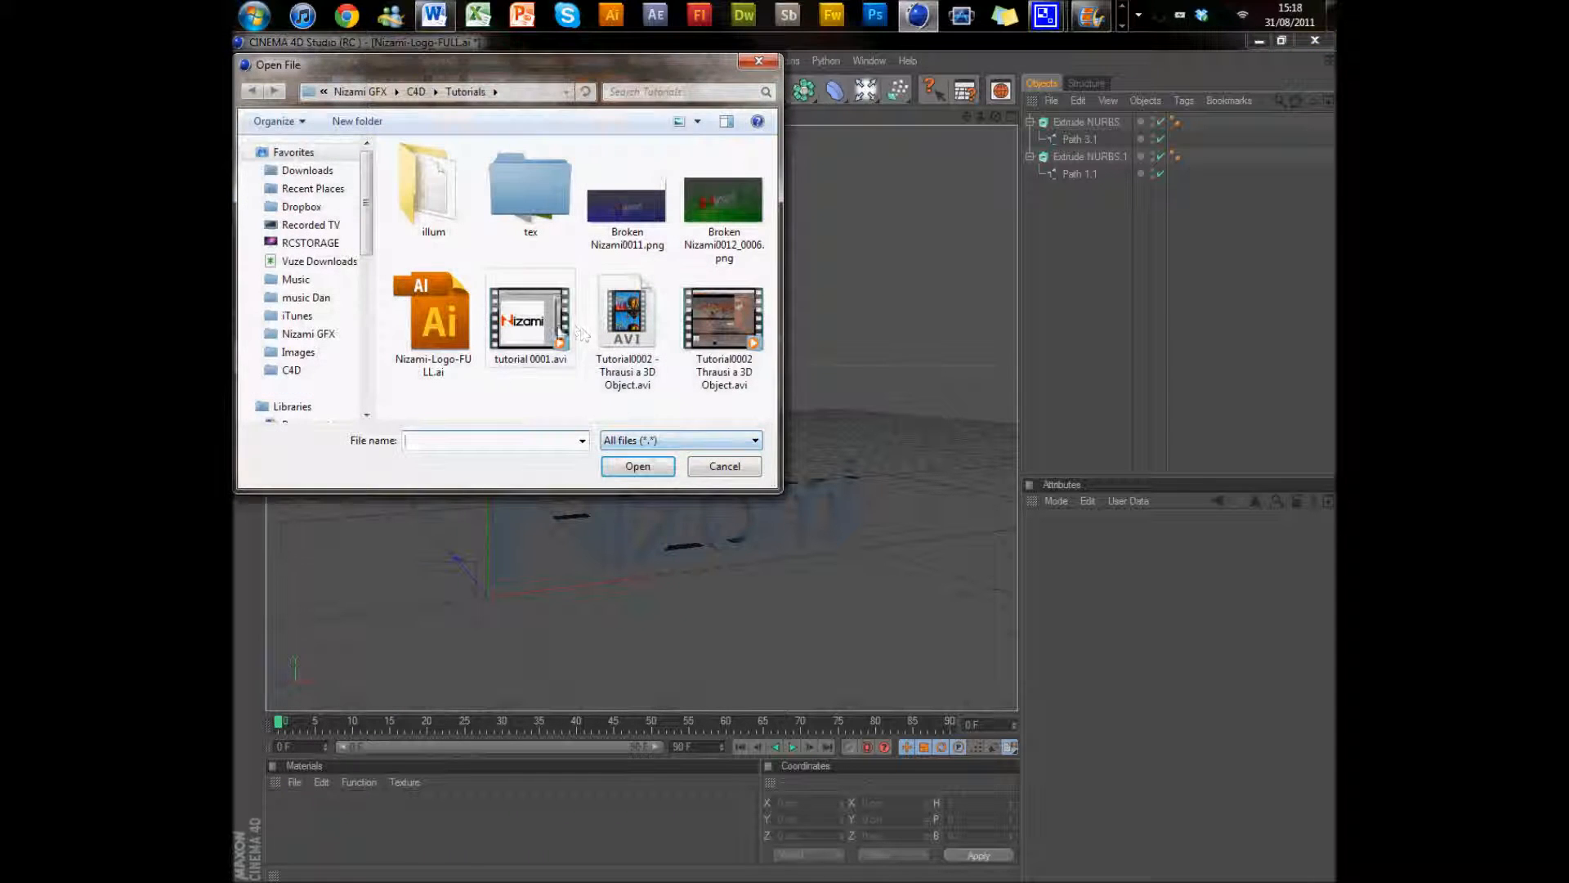
left_click(416, 91)
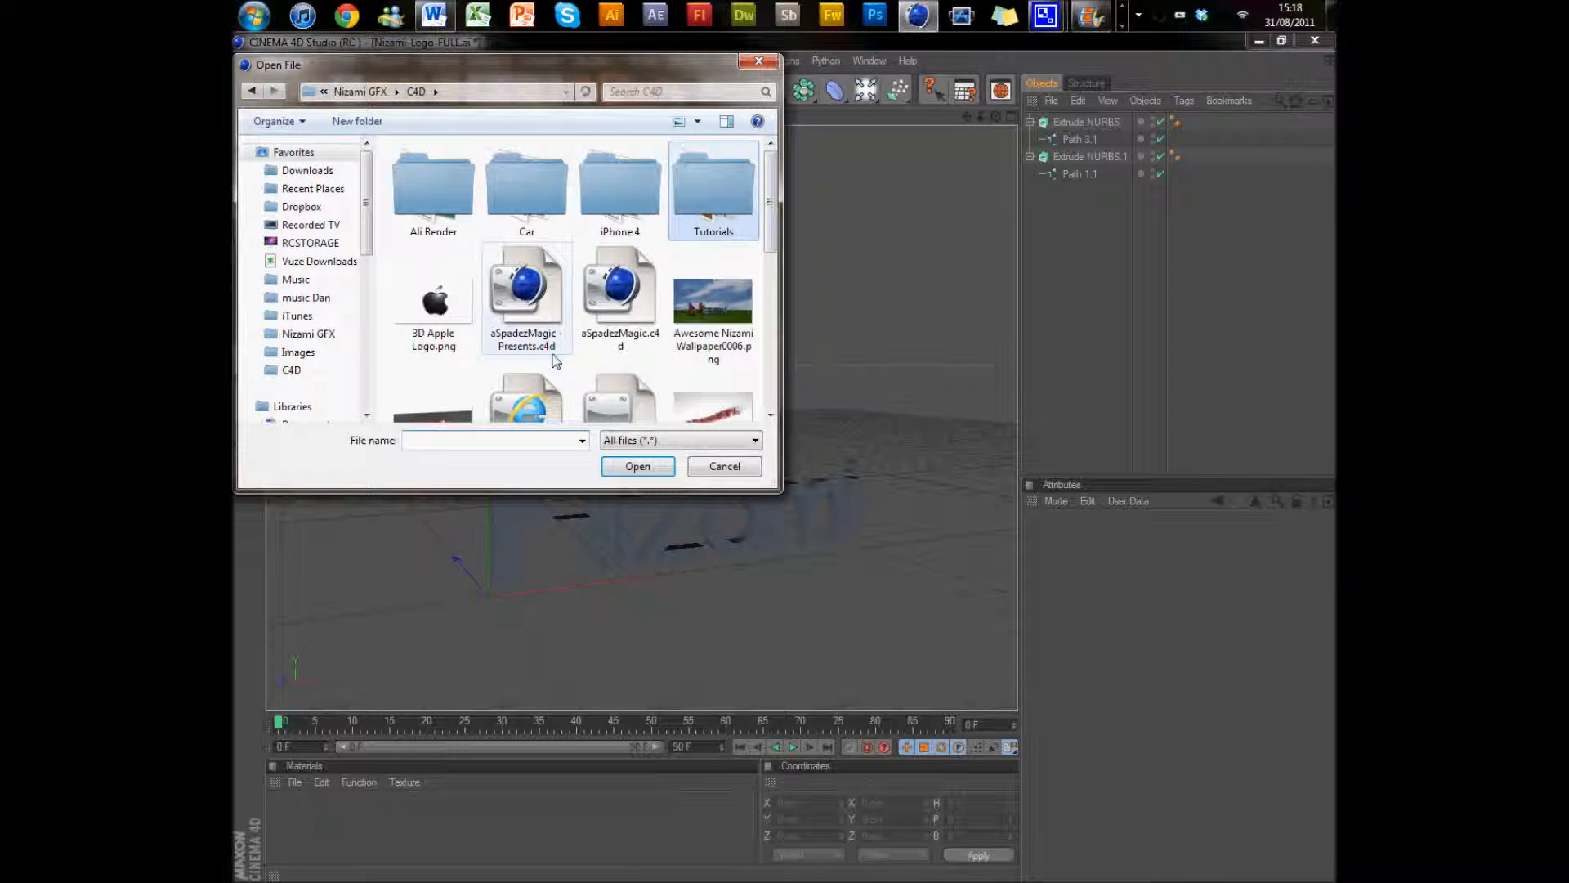
left_click(592, 391)
left_click(637, 465)
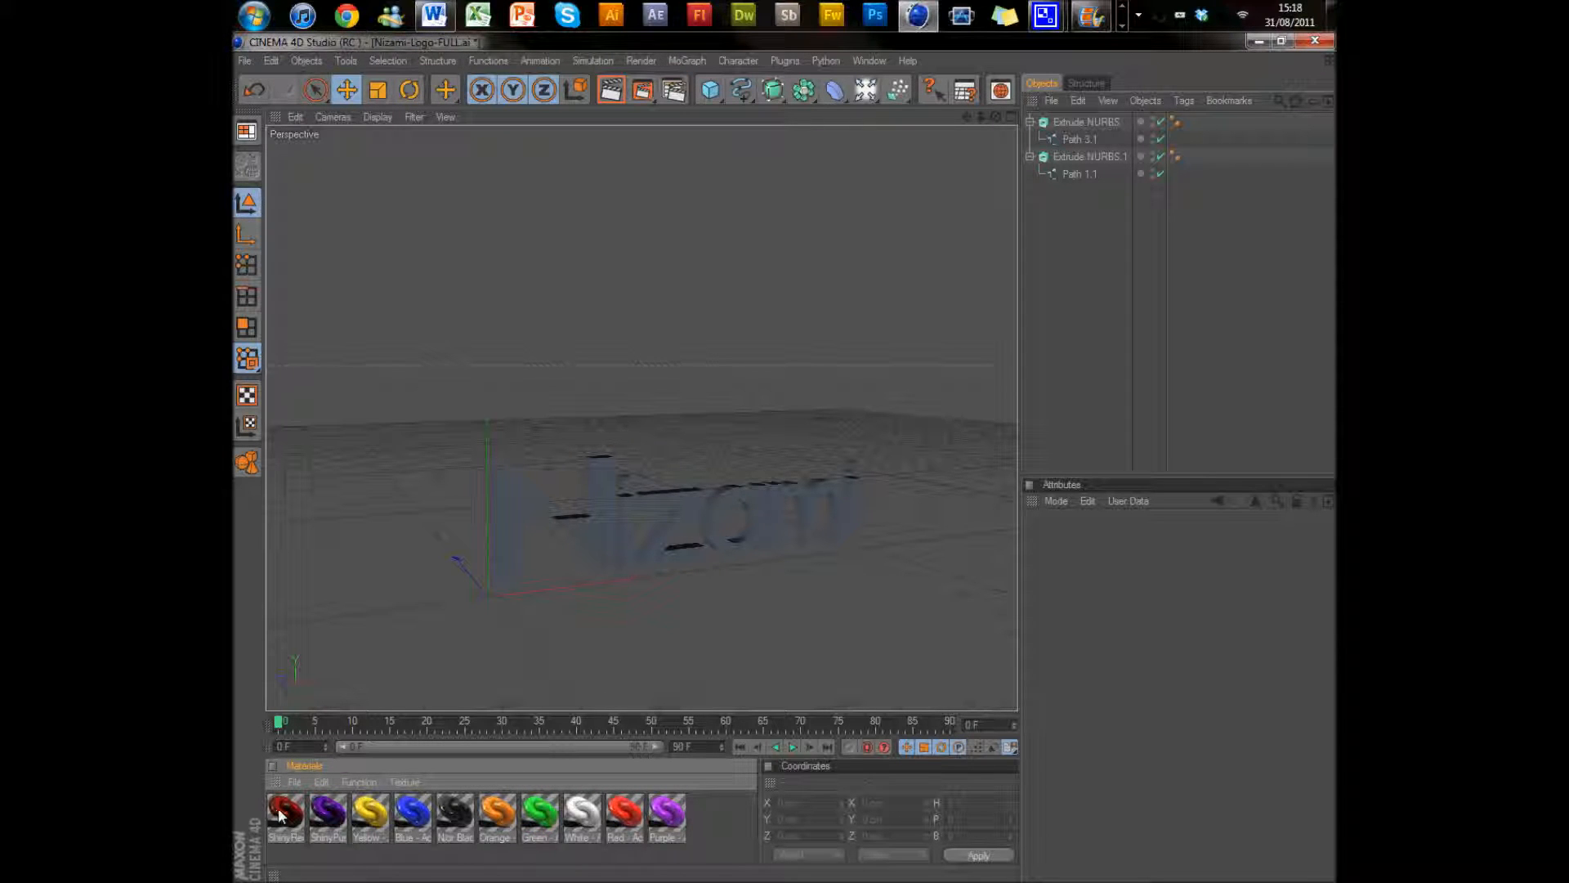
- Apply the shiny red and Red - AcresHD materials to the N, and the black and White - AcresHD materials to the izami letters
left_click_drag(513, 519, 507, 497)
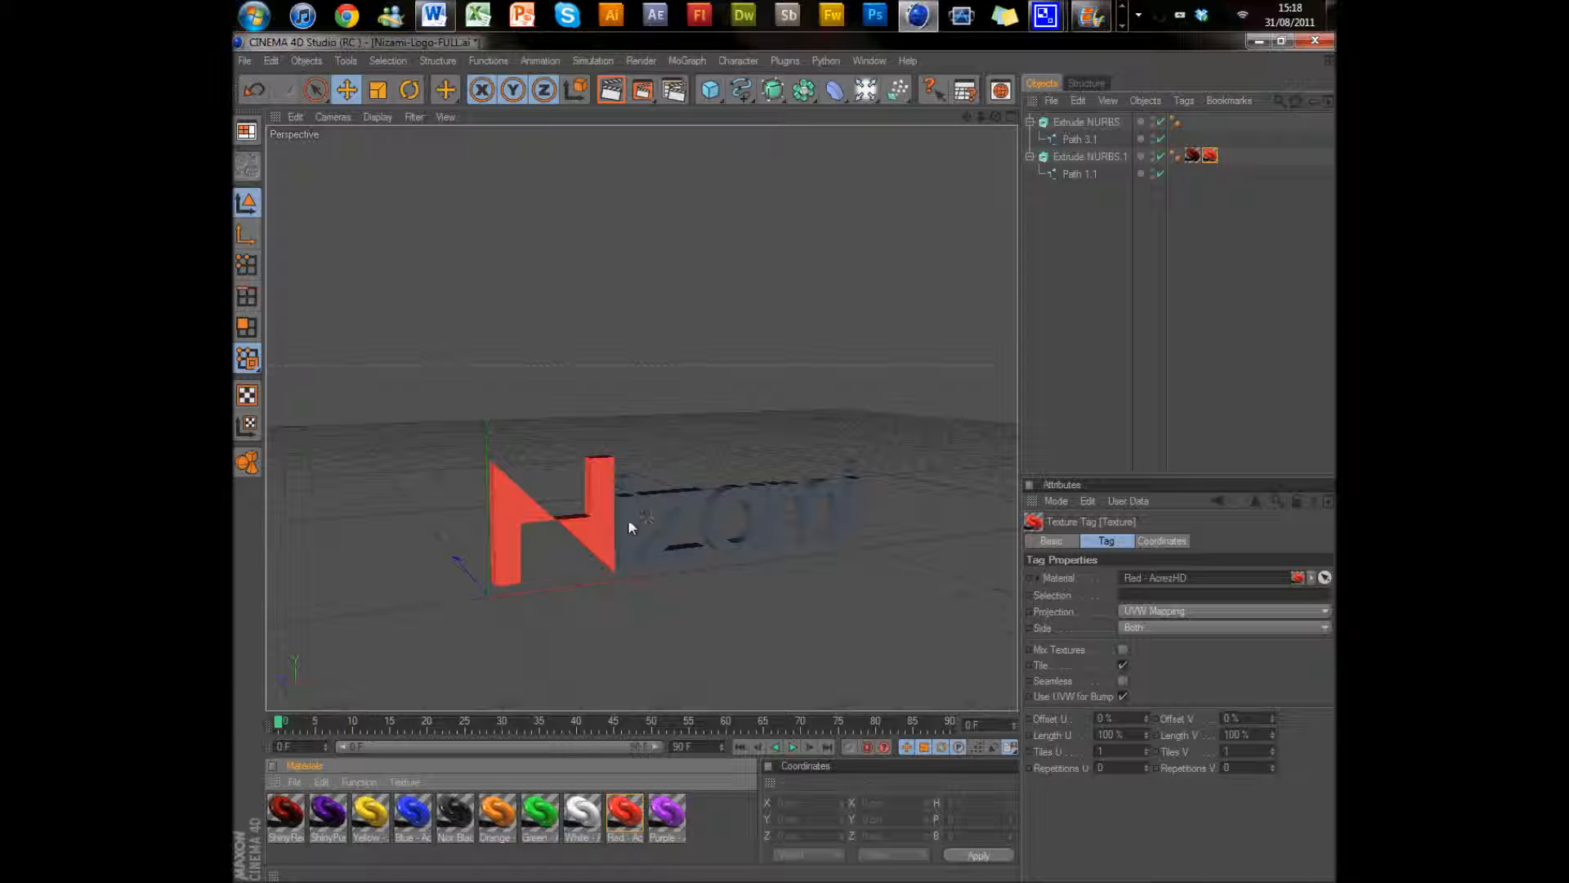
left_click_drag(657, 523, 665, 528)
left_click_drag(616, 648, 655, 536)
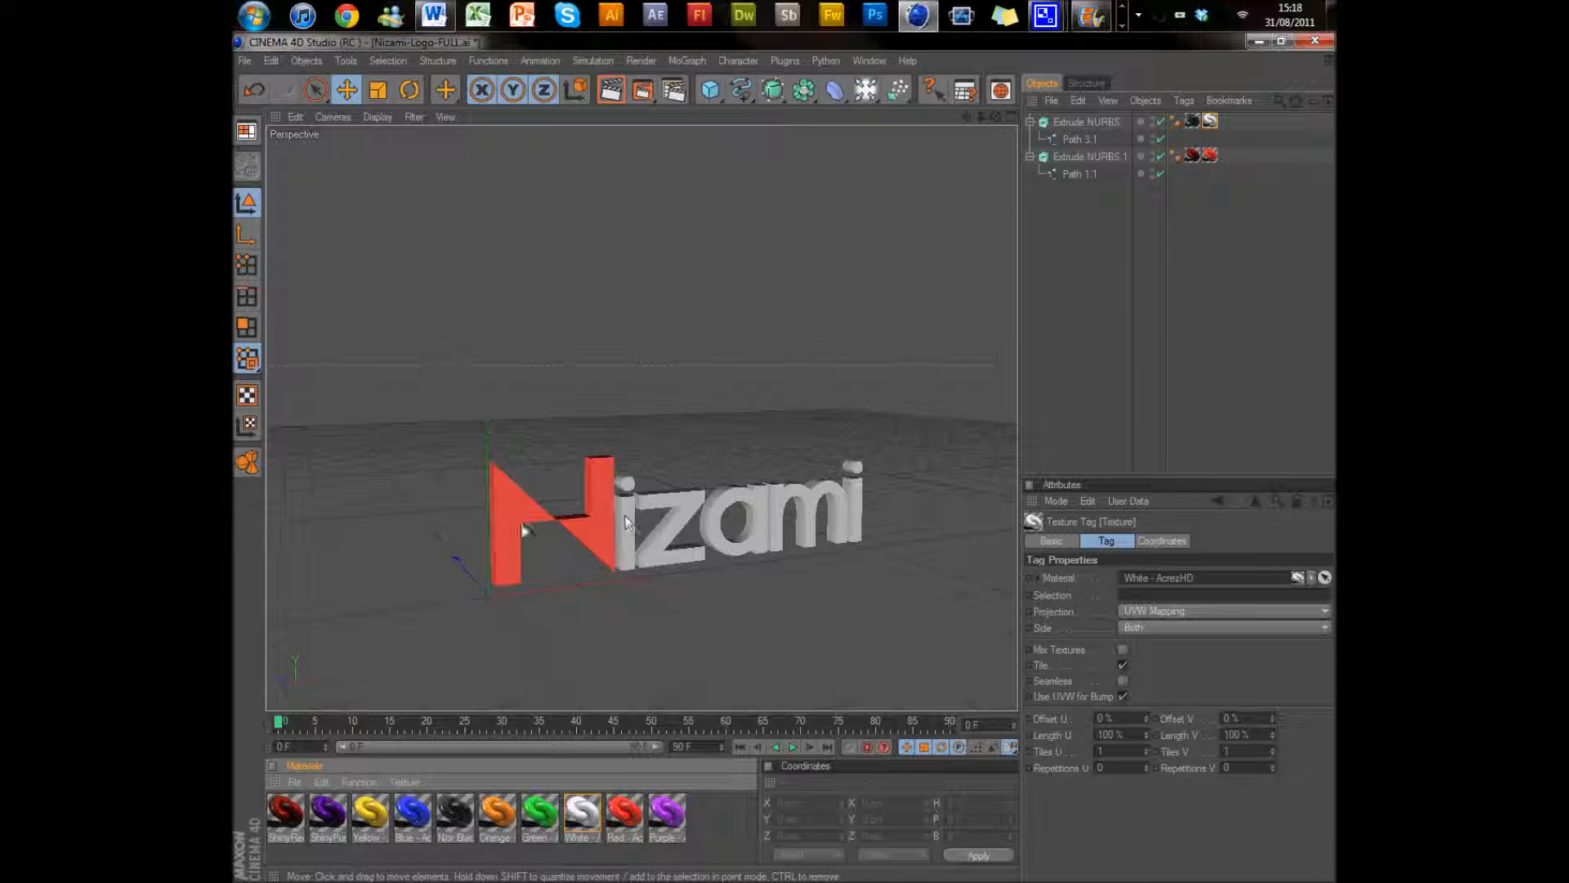
- Render the textured logo in the viewport and inspect it from the front and from behind
left_click(611, 91)
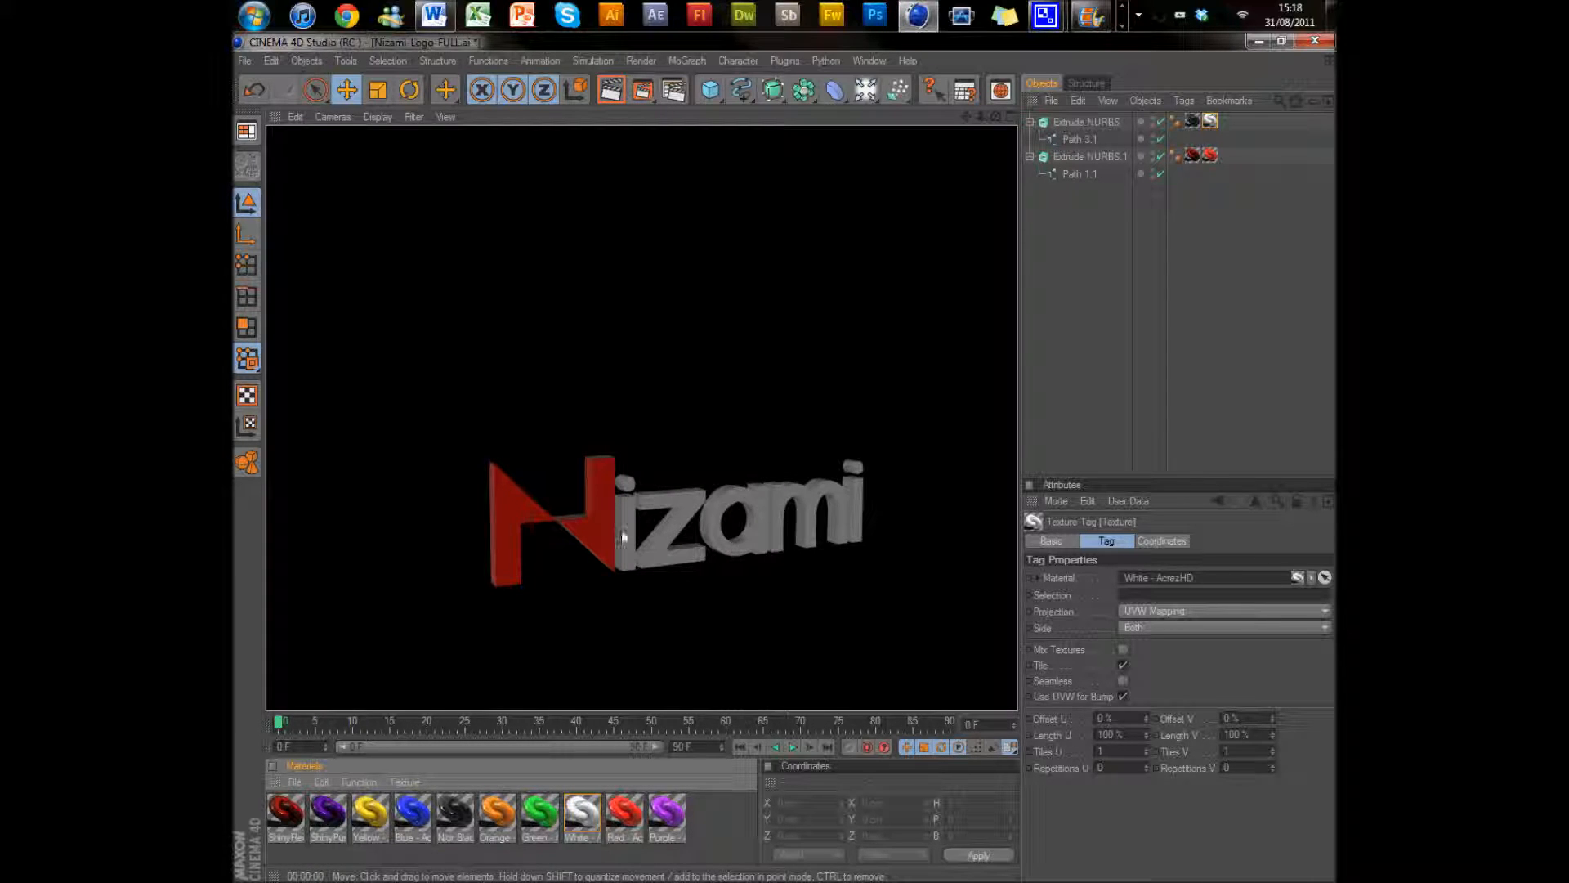
left_click_drag(995, 117, 892, 156)
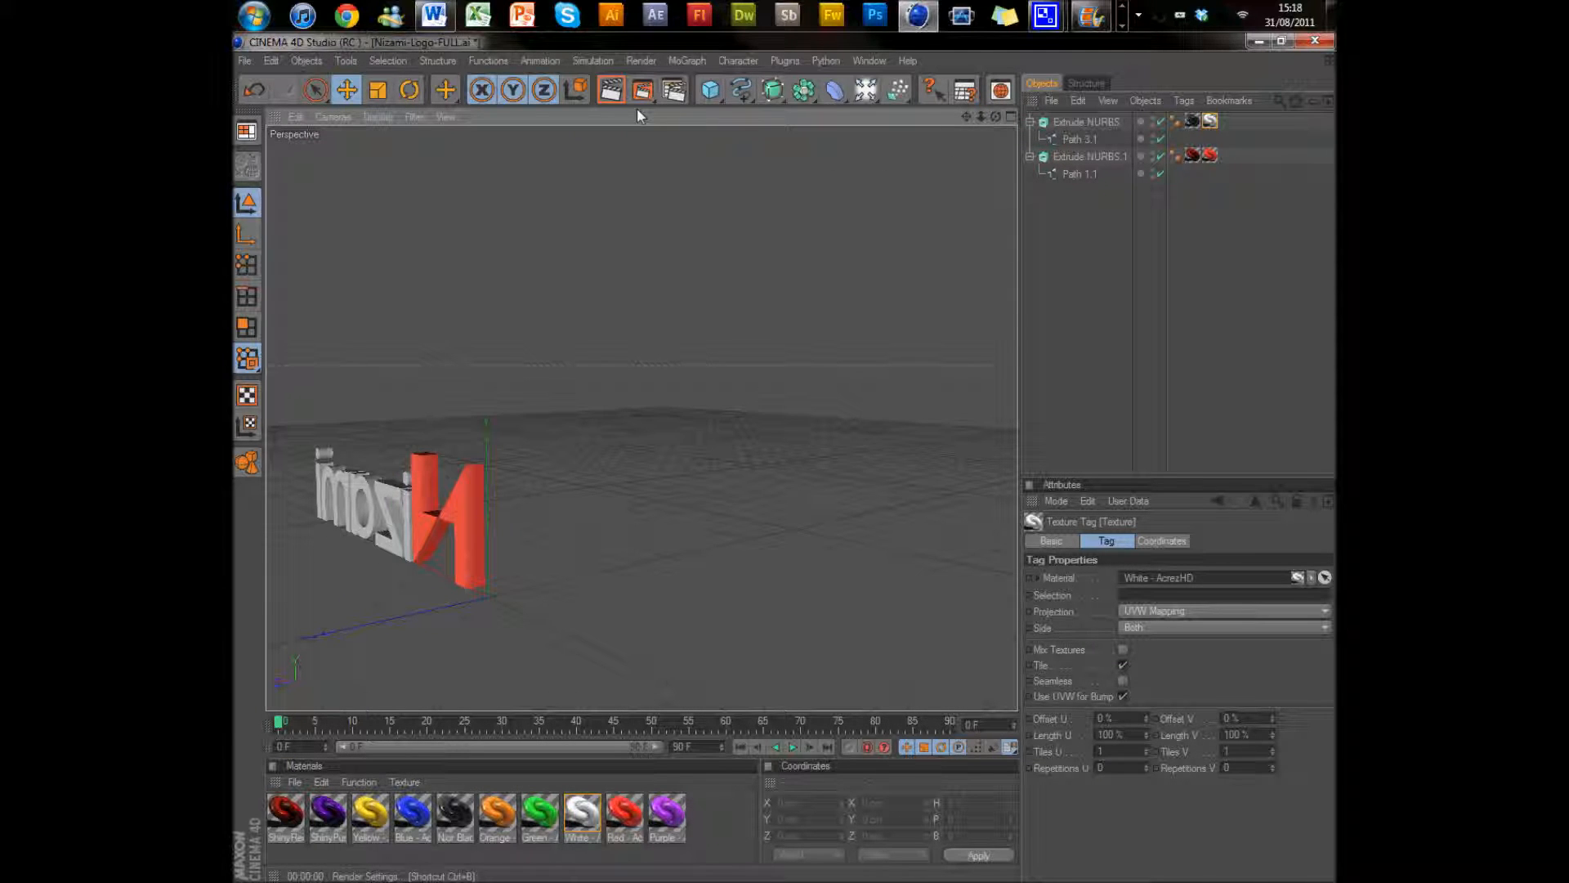
left_click(602, 95)
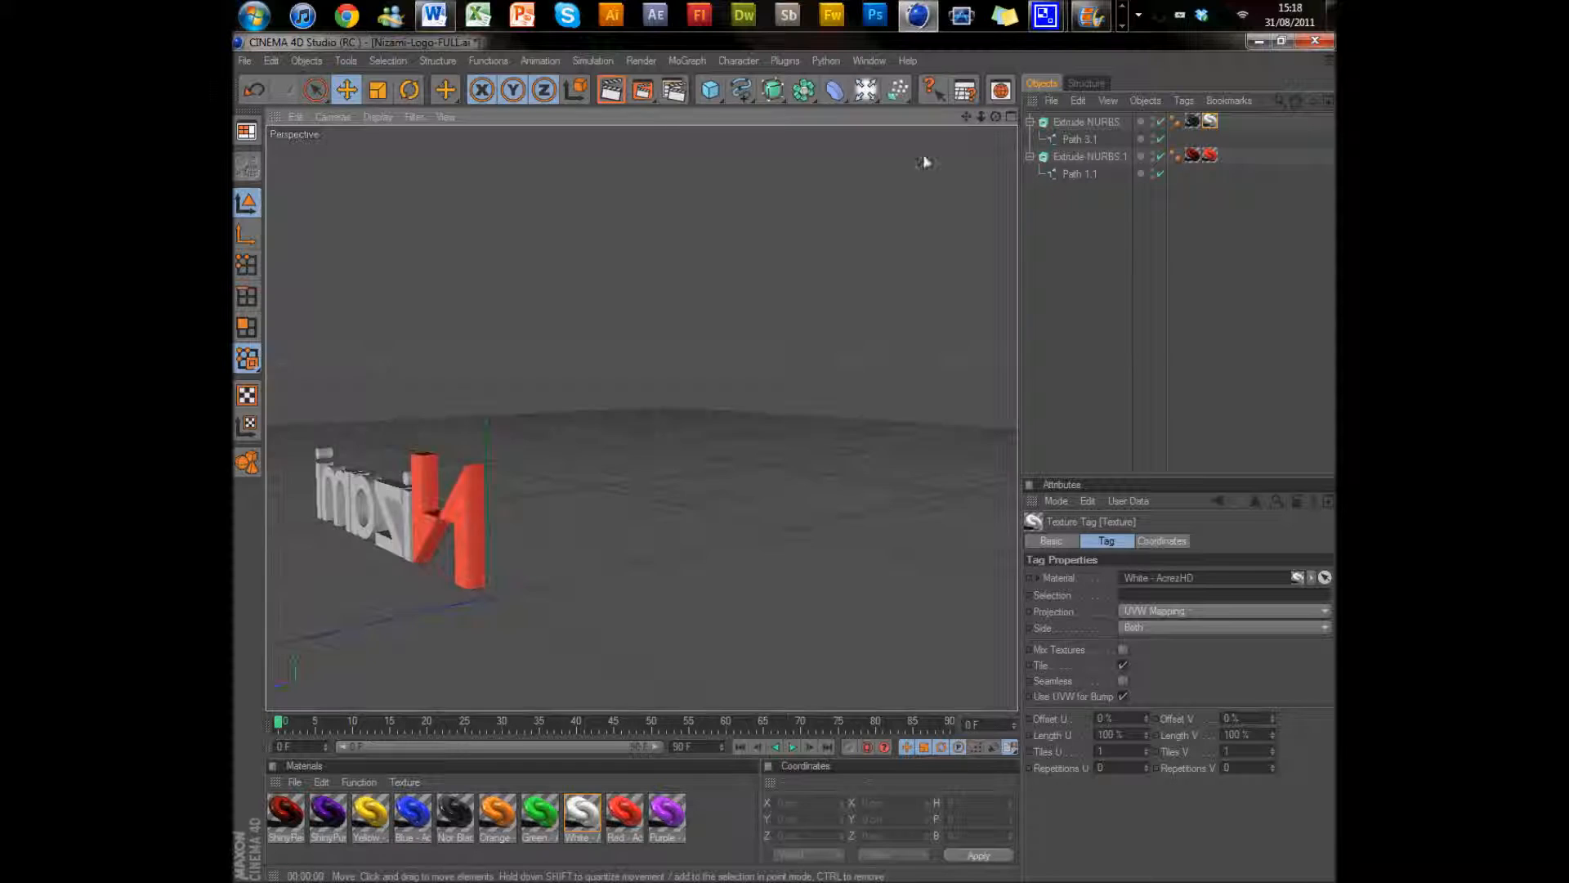
mouse_move(786, 459)
left_mouse_down()
mouse_move(800, 459)
mouse_move(785, 459)
left_mouse_up()
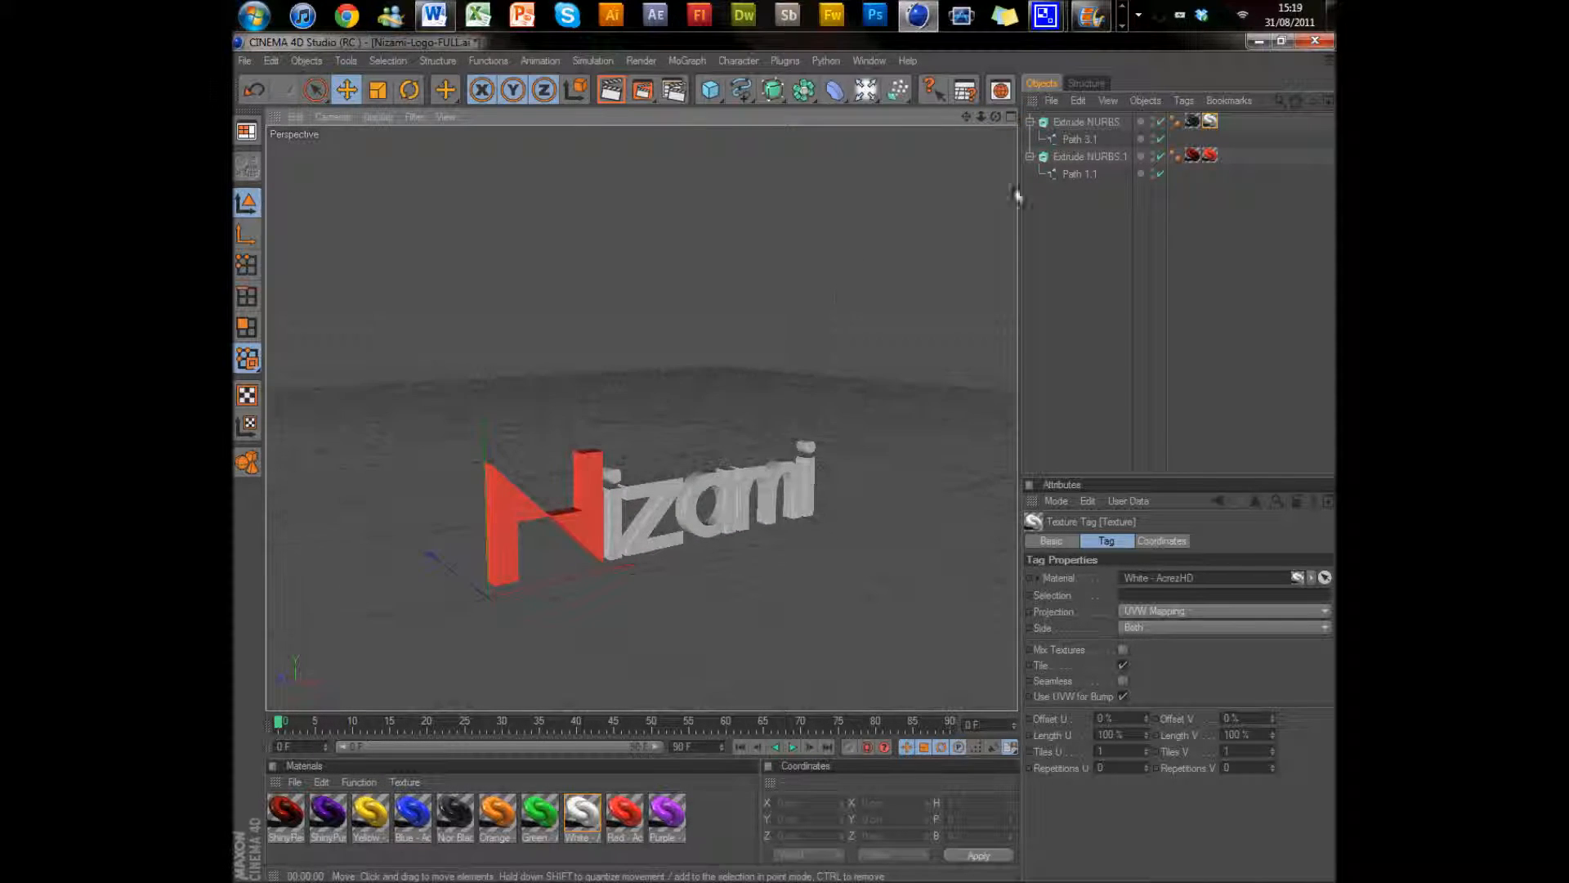
- Break the white izami extrusion into 20 random pieces with the Thrausi plugin
left_click(1075, 122)
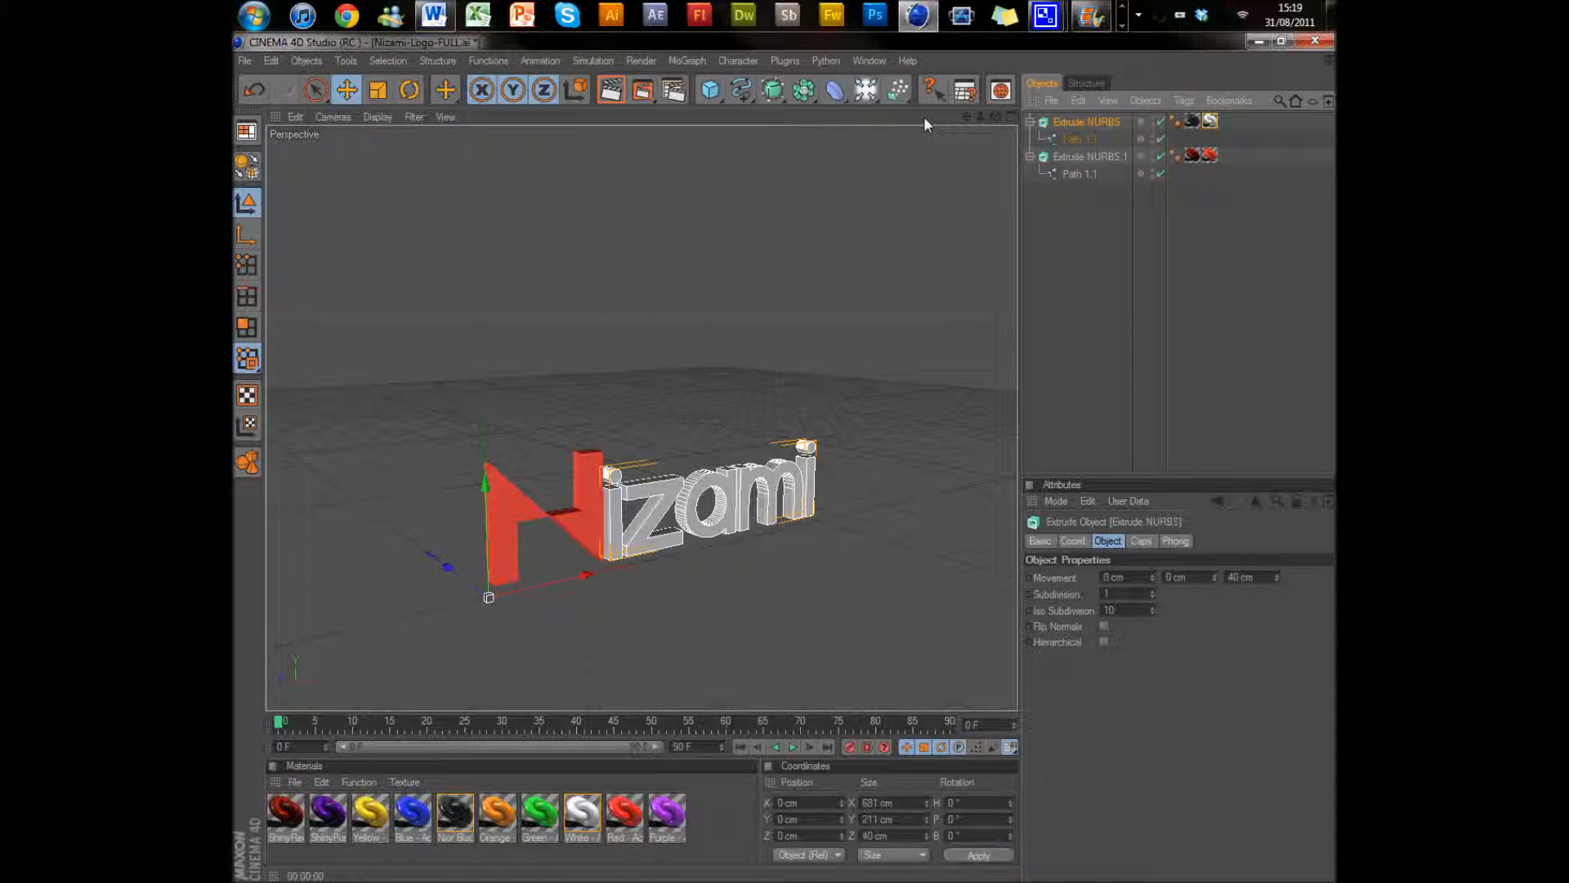
left_click(781, 61)
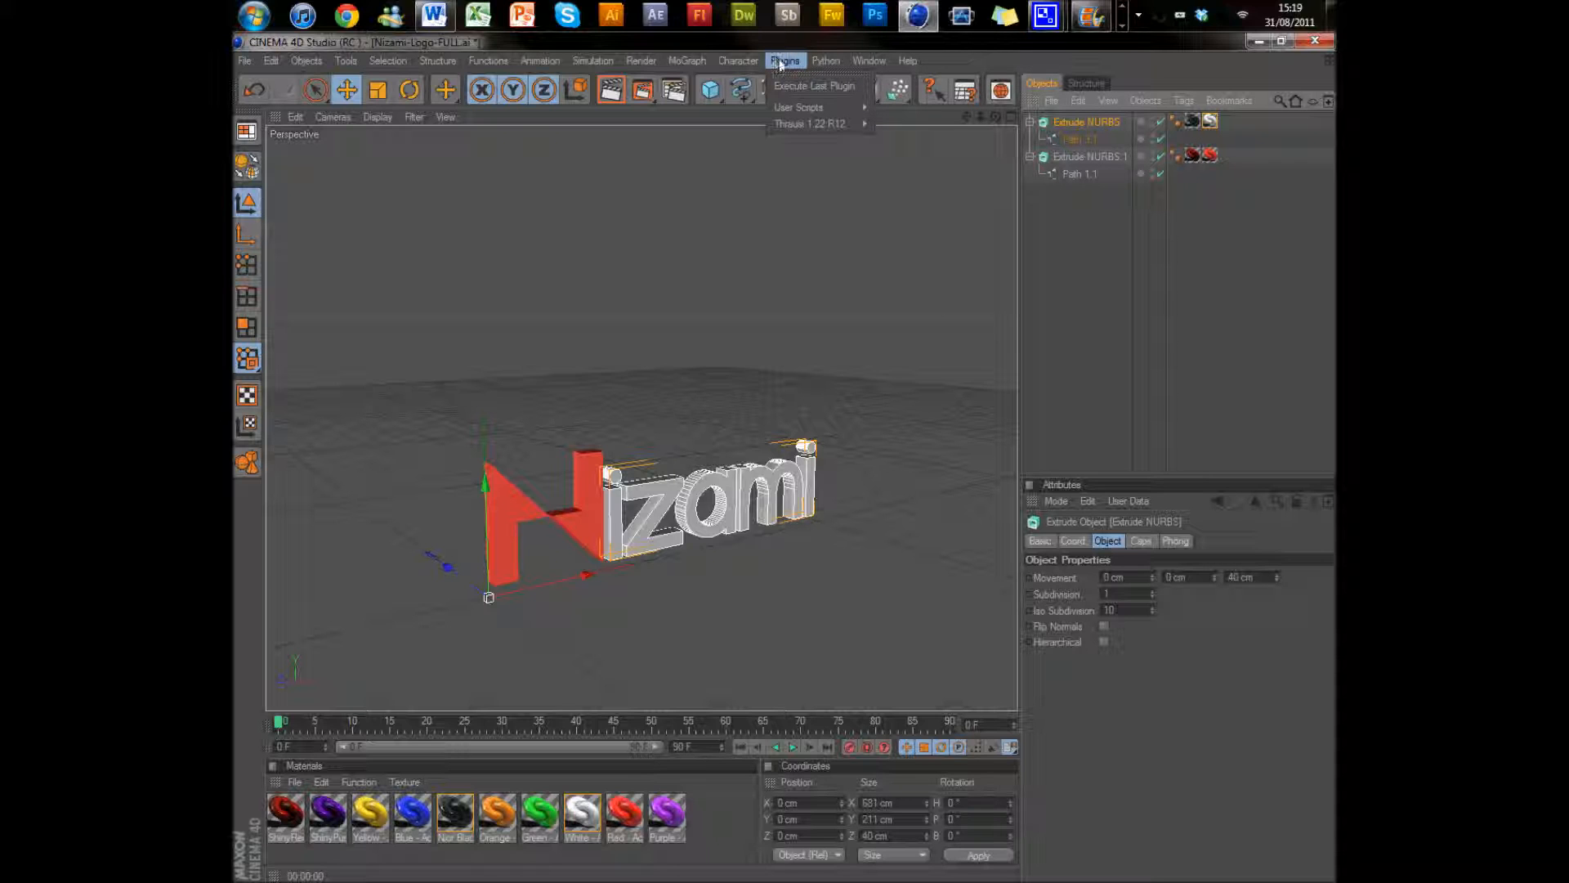
mouse_move(841, 123)
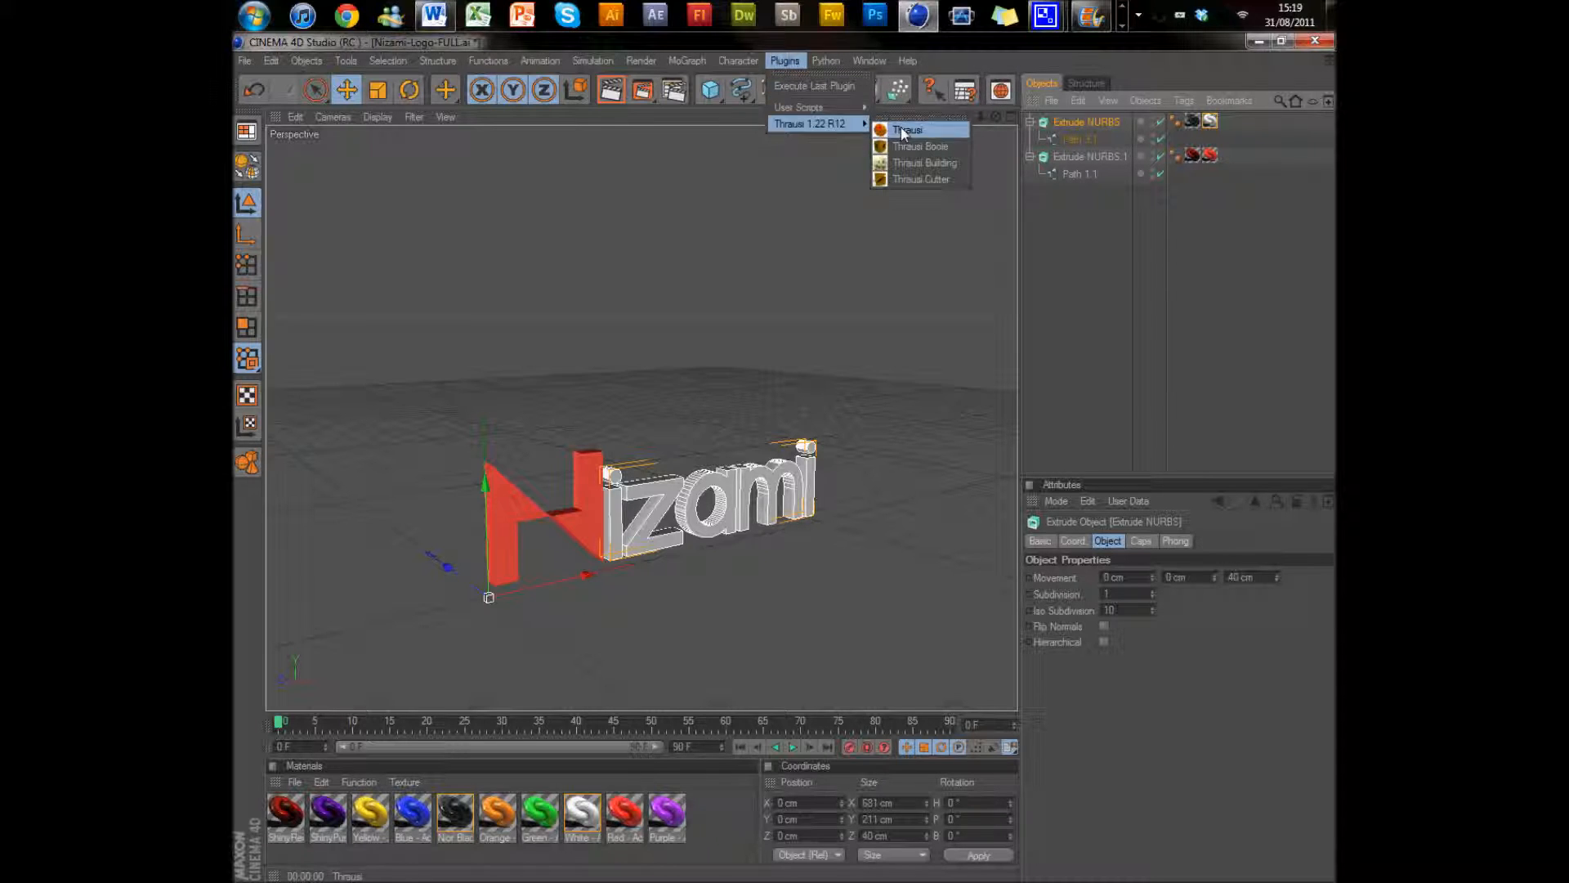
left_click(904, 130)
type("0")
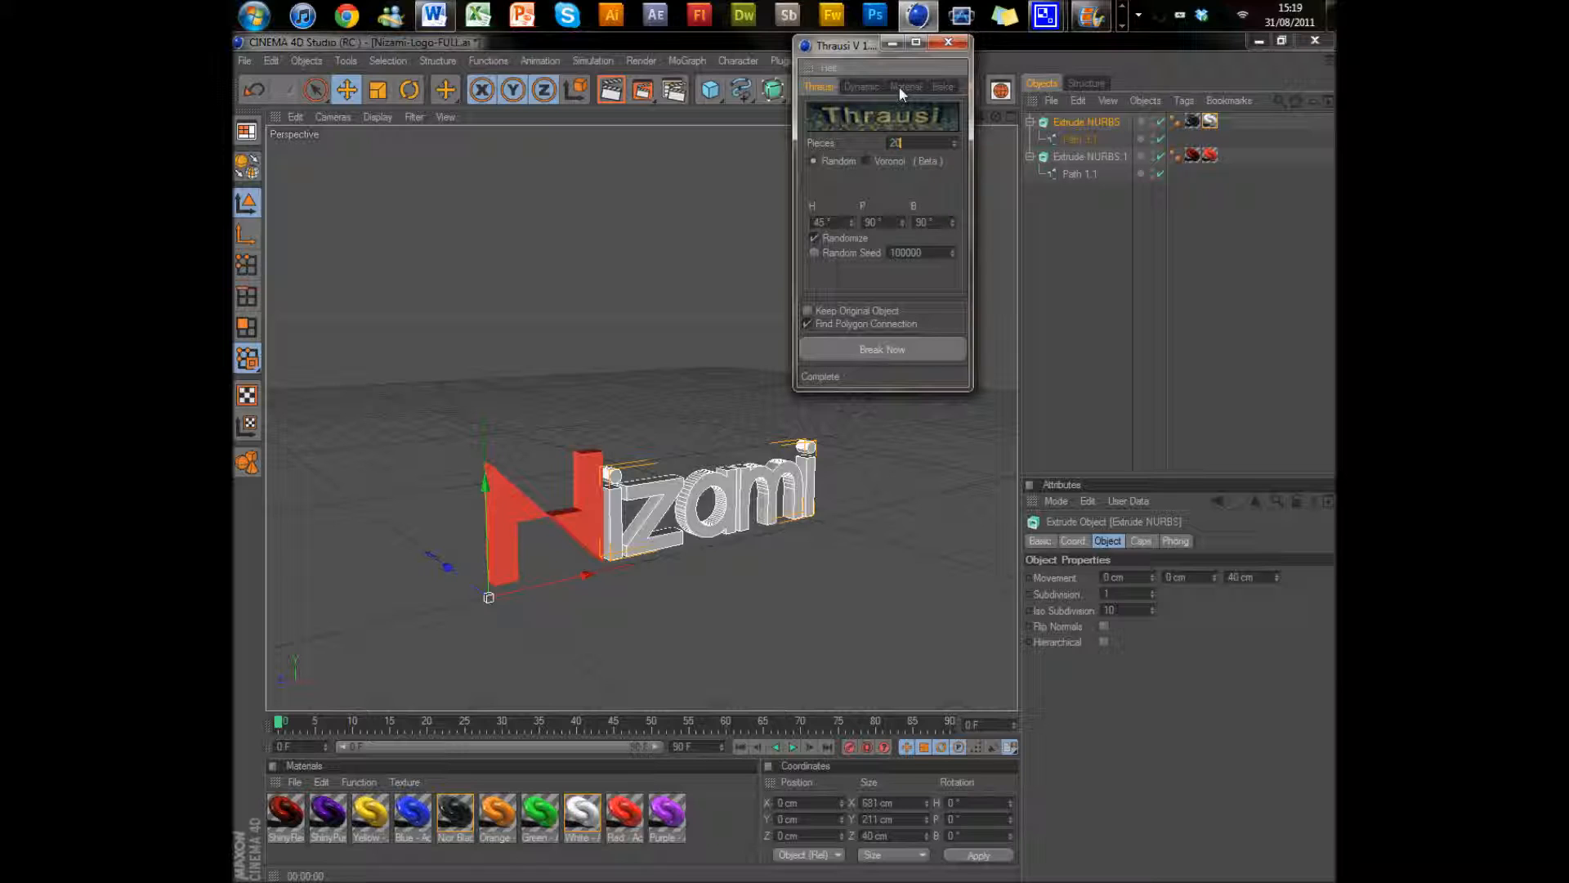
left_click(905, 357)
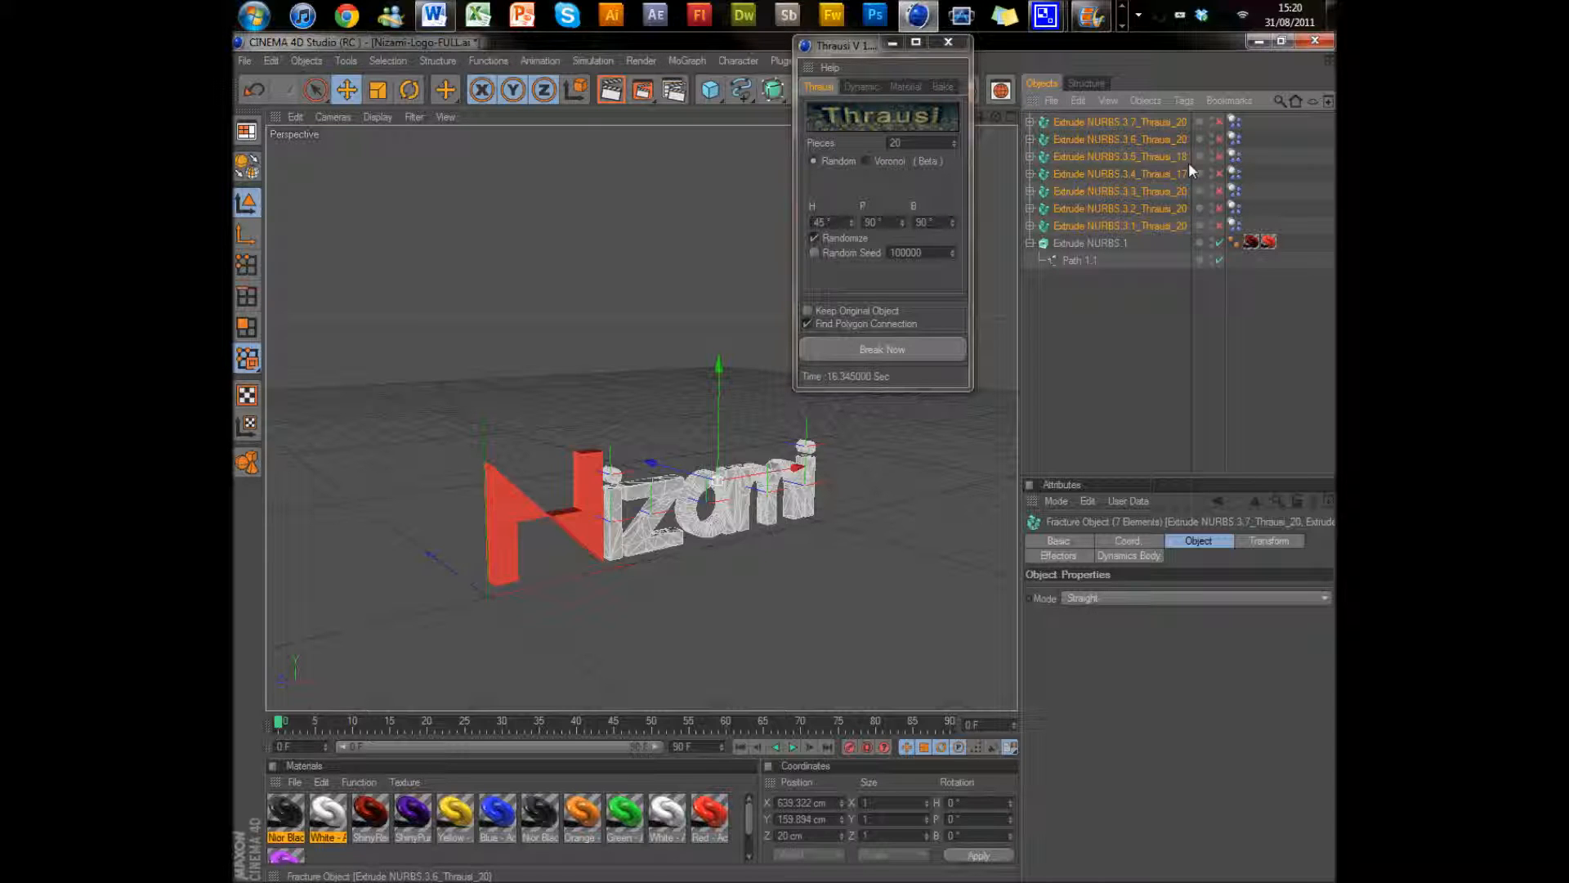
- Group the white letter fragments into a null and name it izami
key("alt+g")
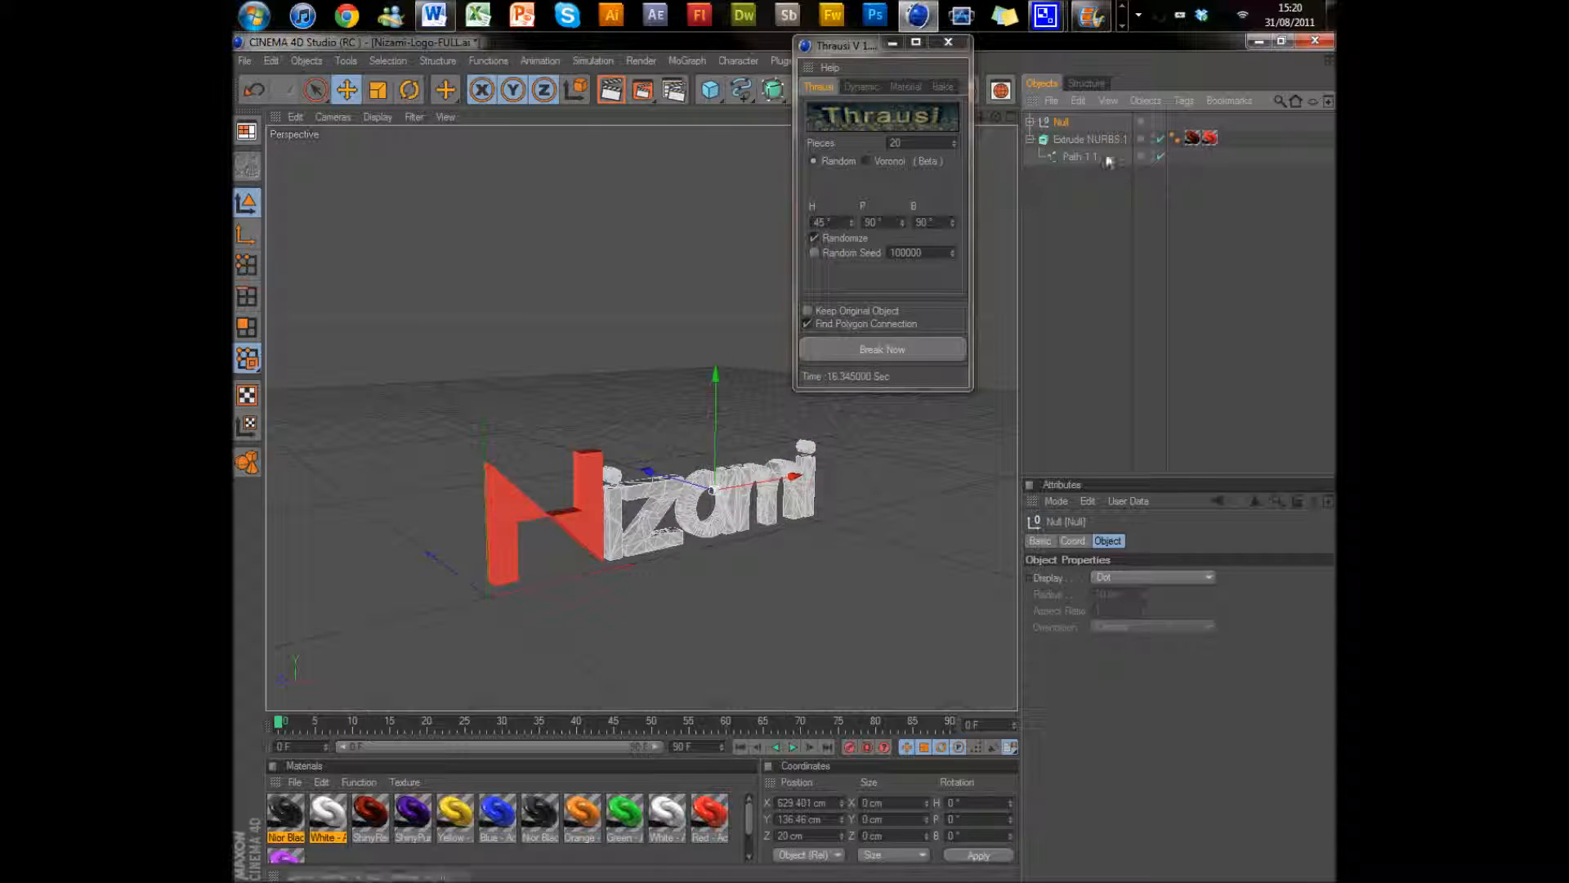
double_click(1062, 122)
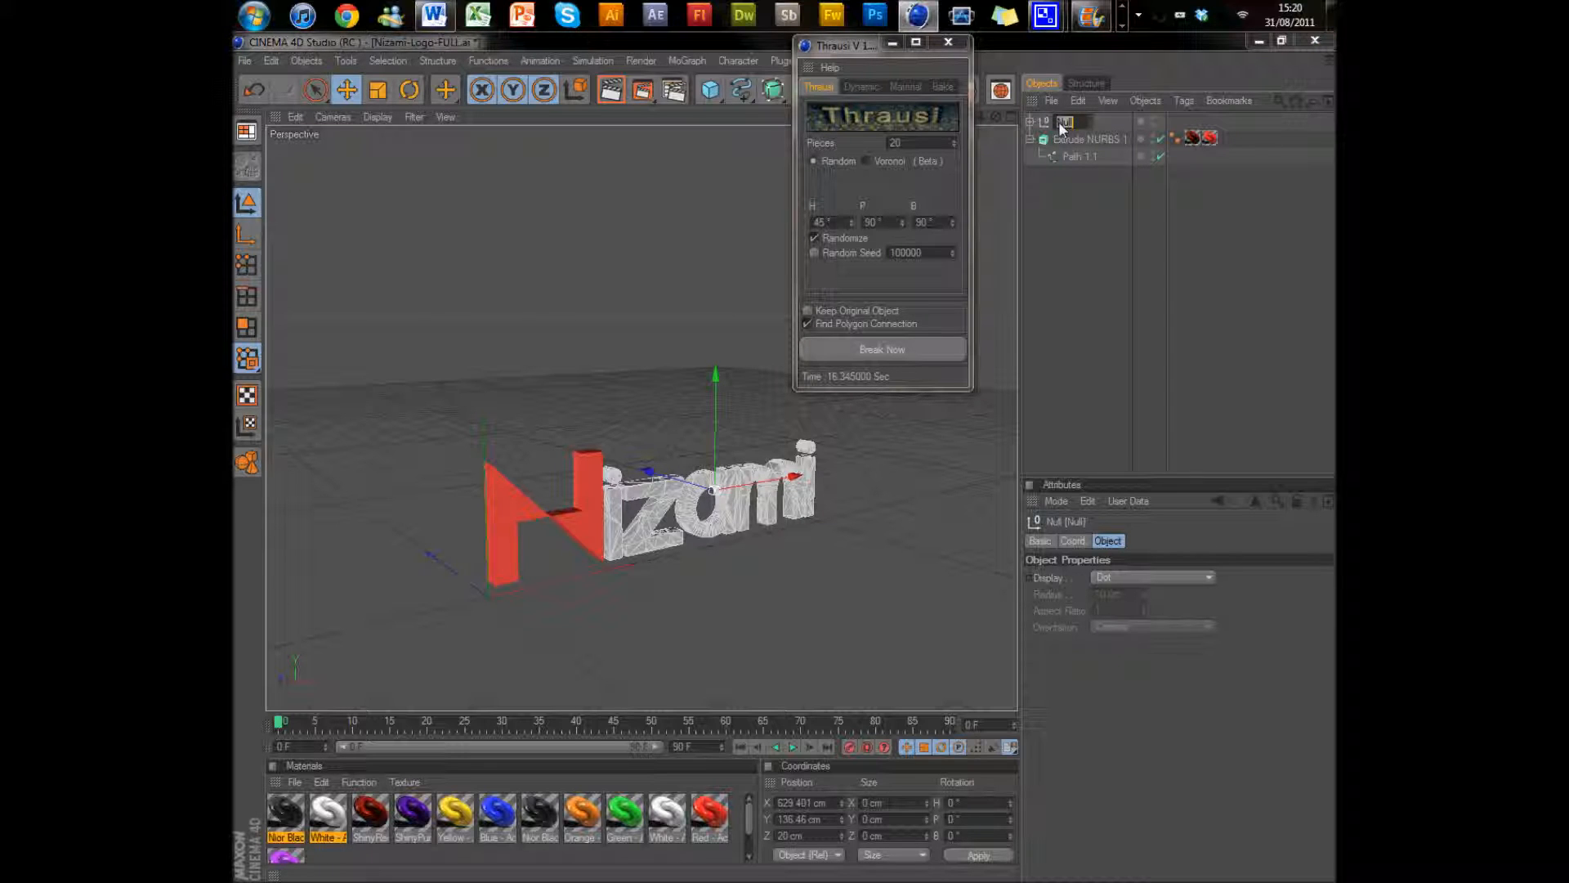
type("izami")
key("Return")
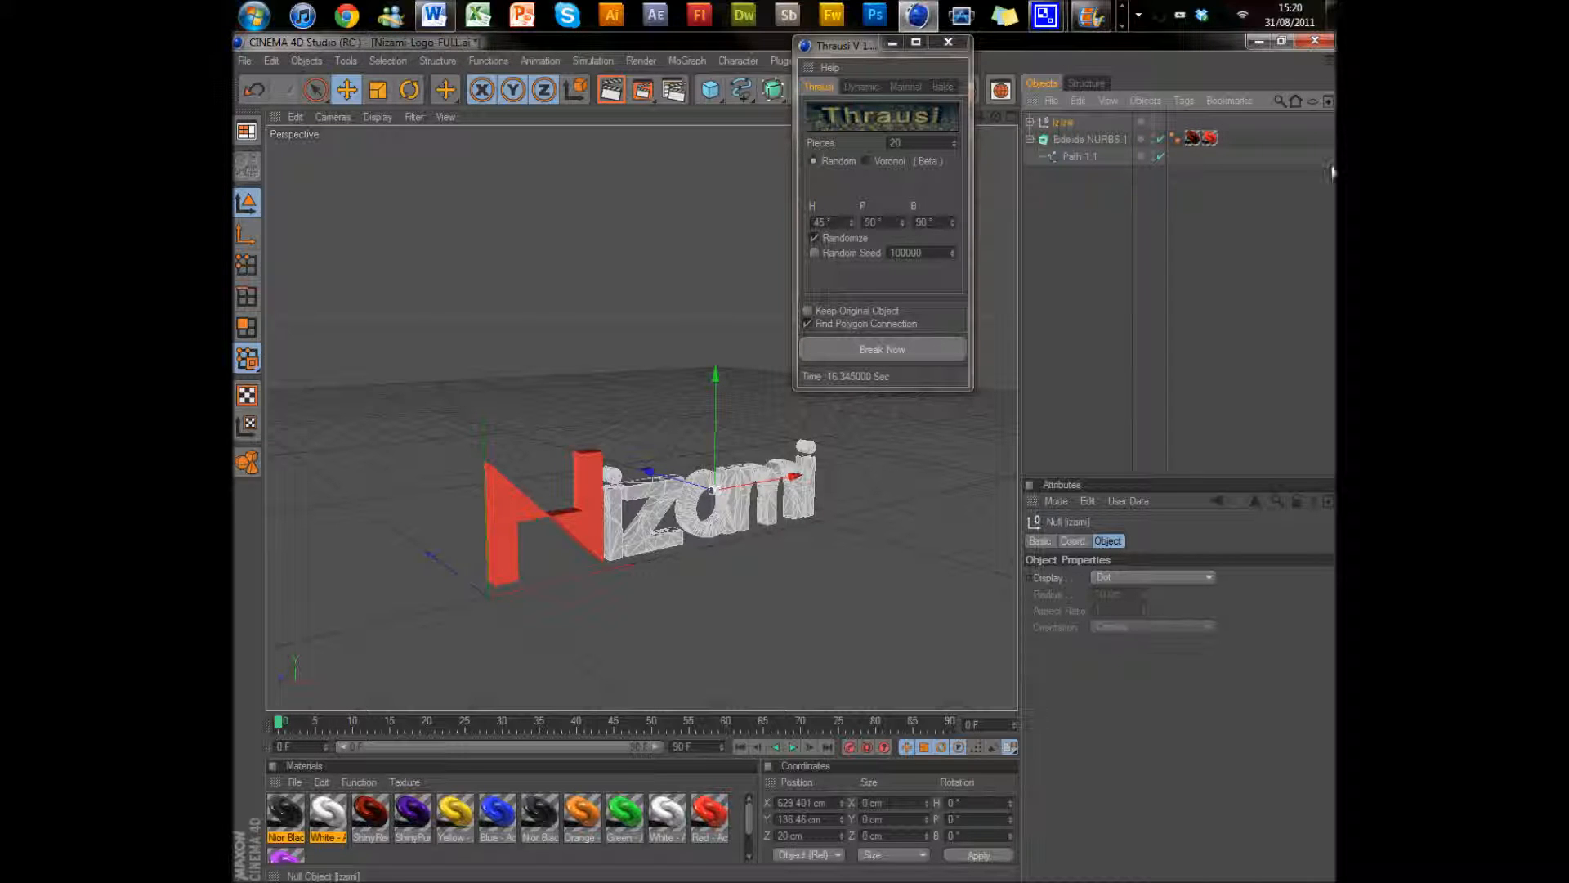
- Break the red letter's extrusion into 20 pieces with Thrausi and group its fragments into a null named N
left_click(1099, 139)
left_click(876, 348)
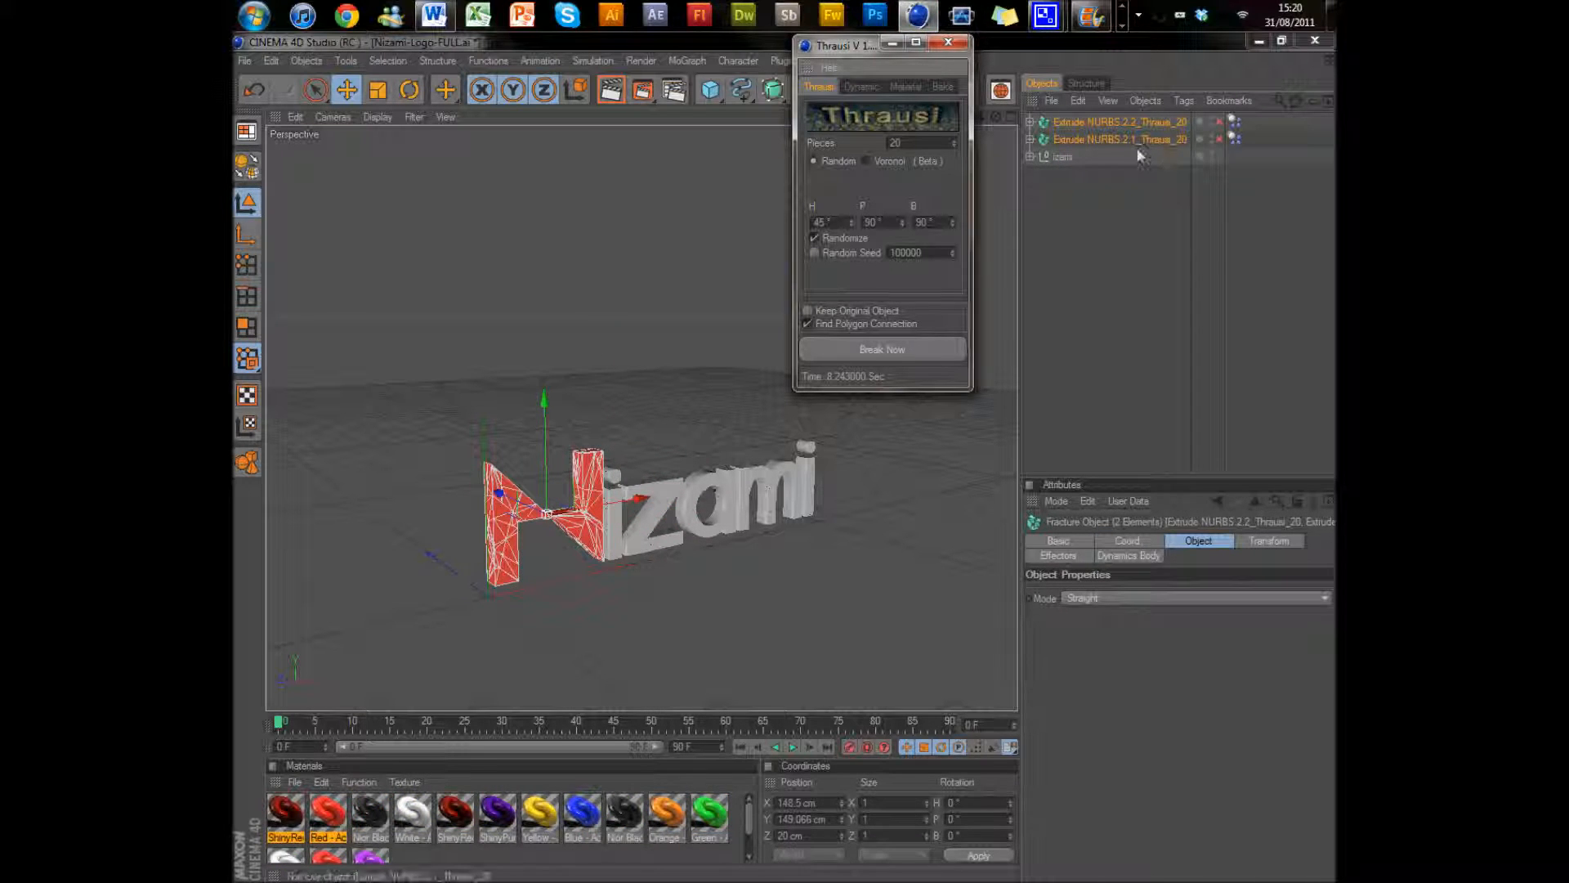
key("alt+g")
double_click(1071, 121)
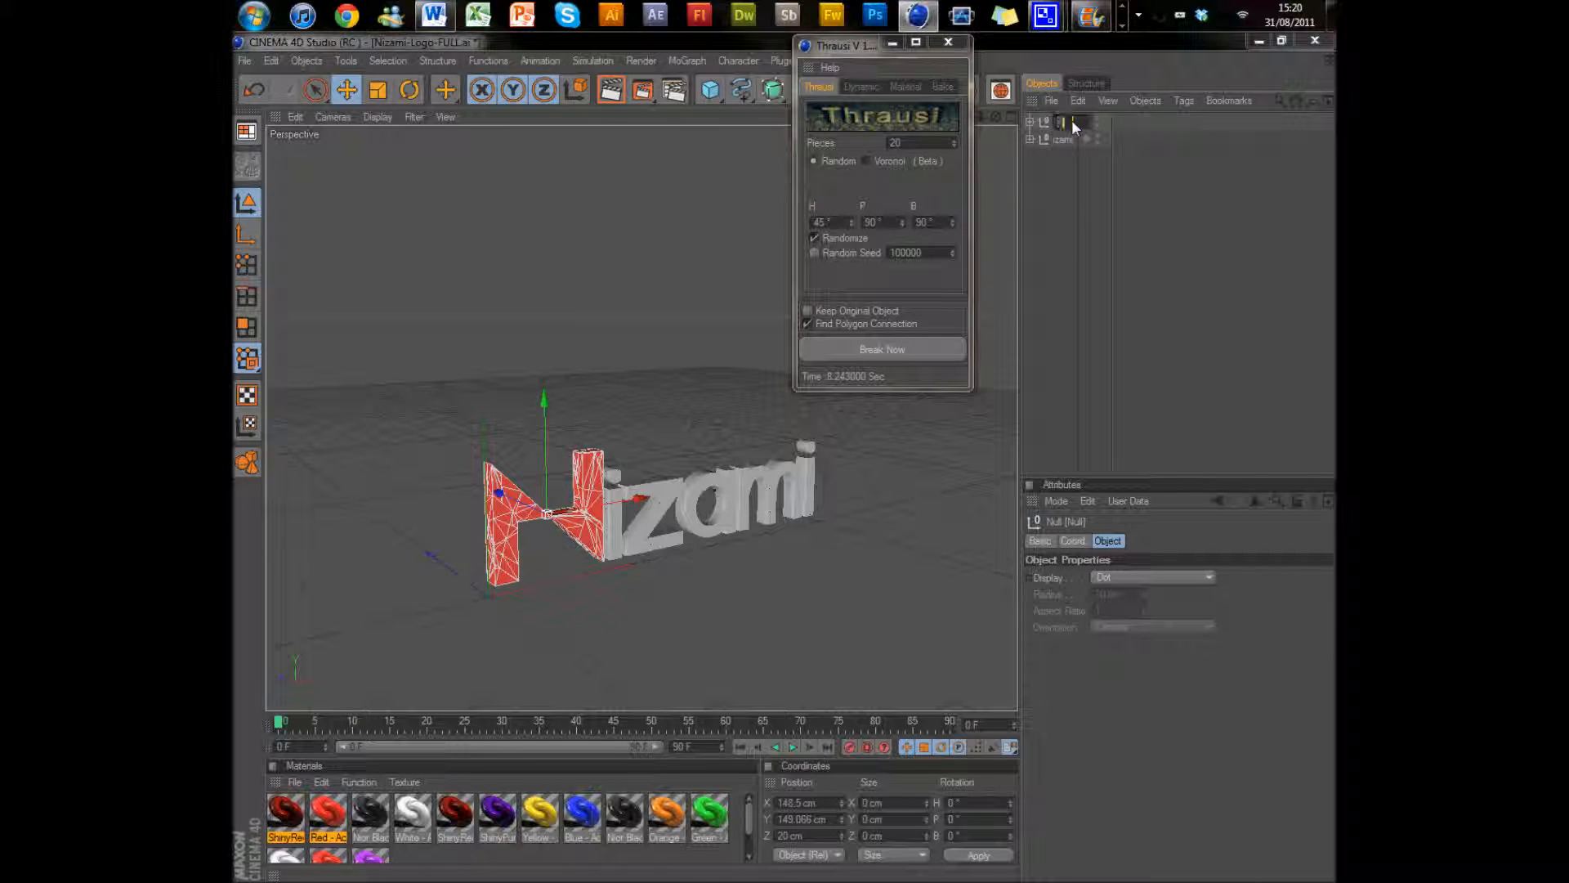
type("N")
key("Return")
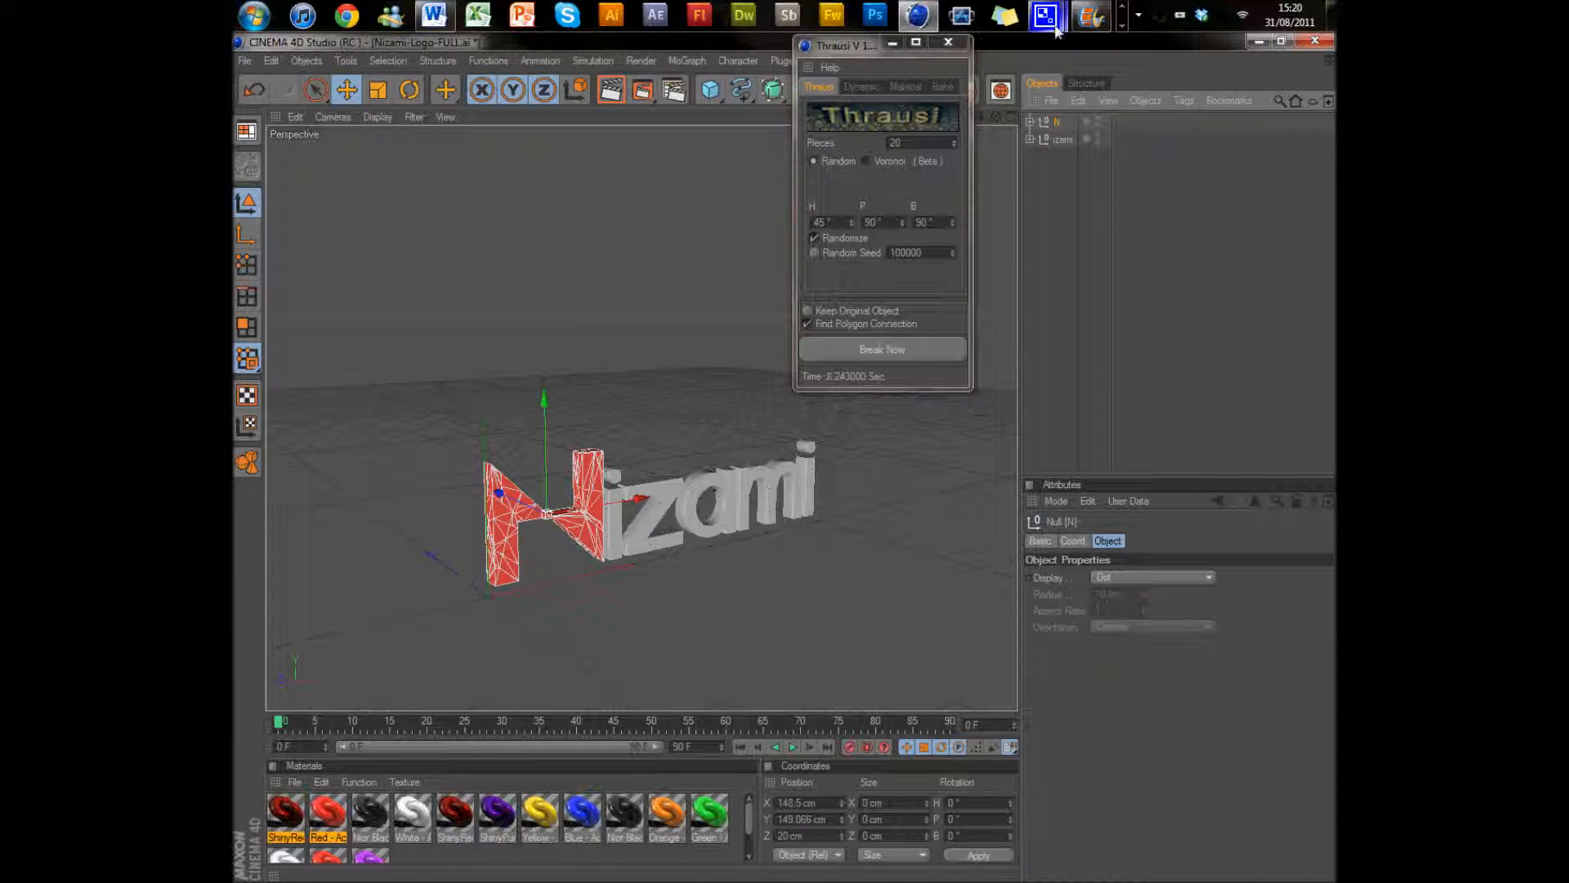
left_click(948, 42)
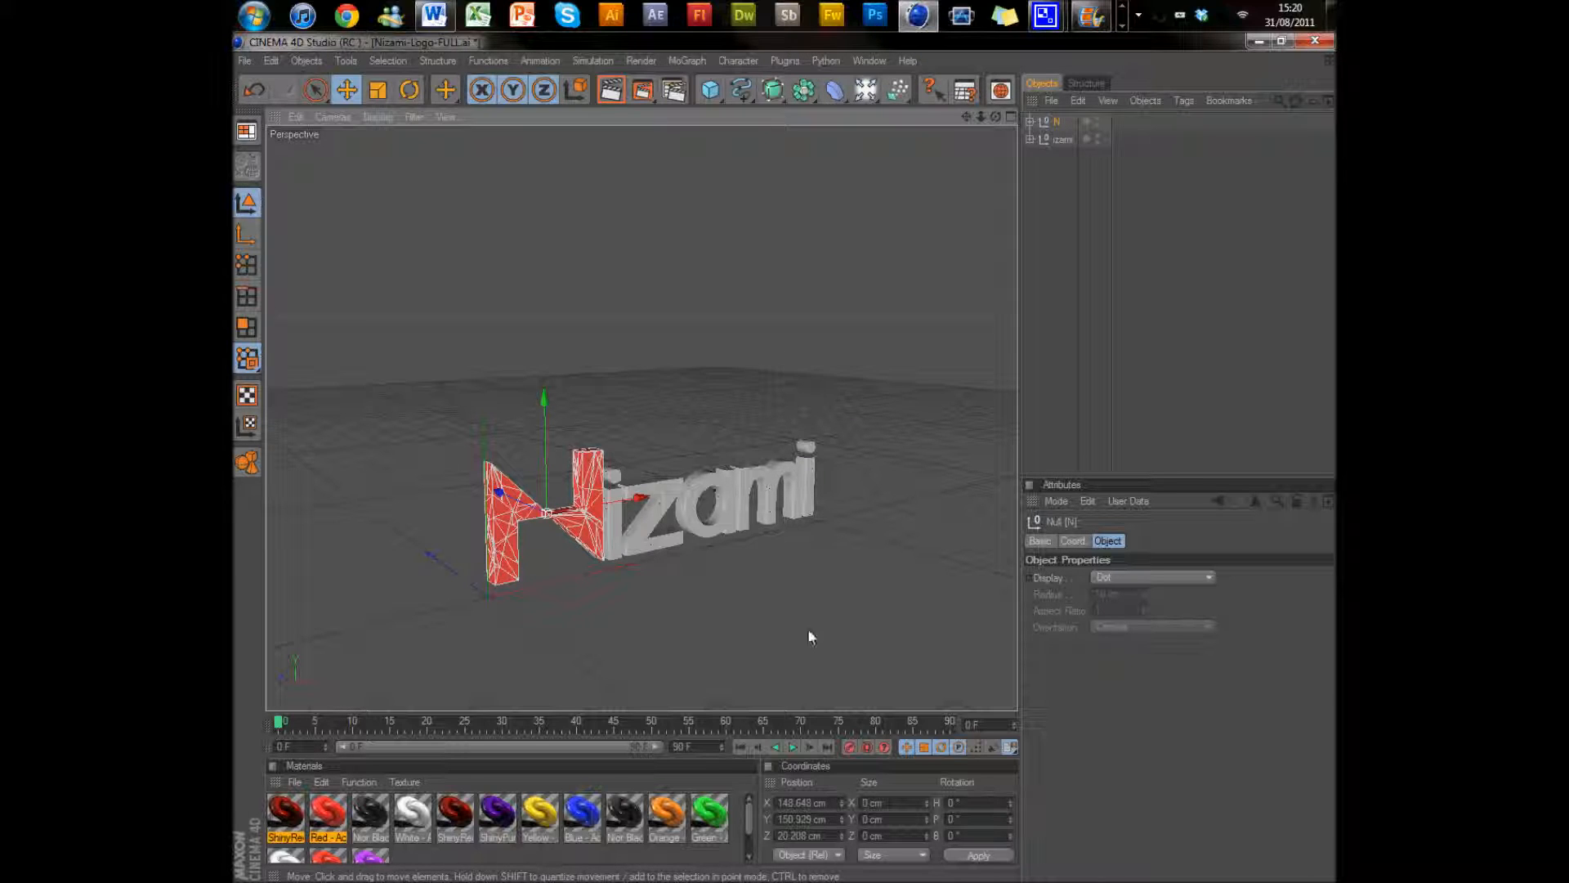
- Play the animation to check how the fractured letters fall, and rewind to the first frame
left_click(850, 605)
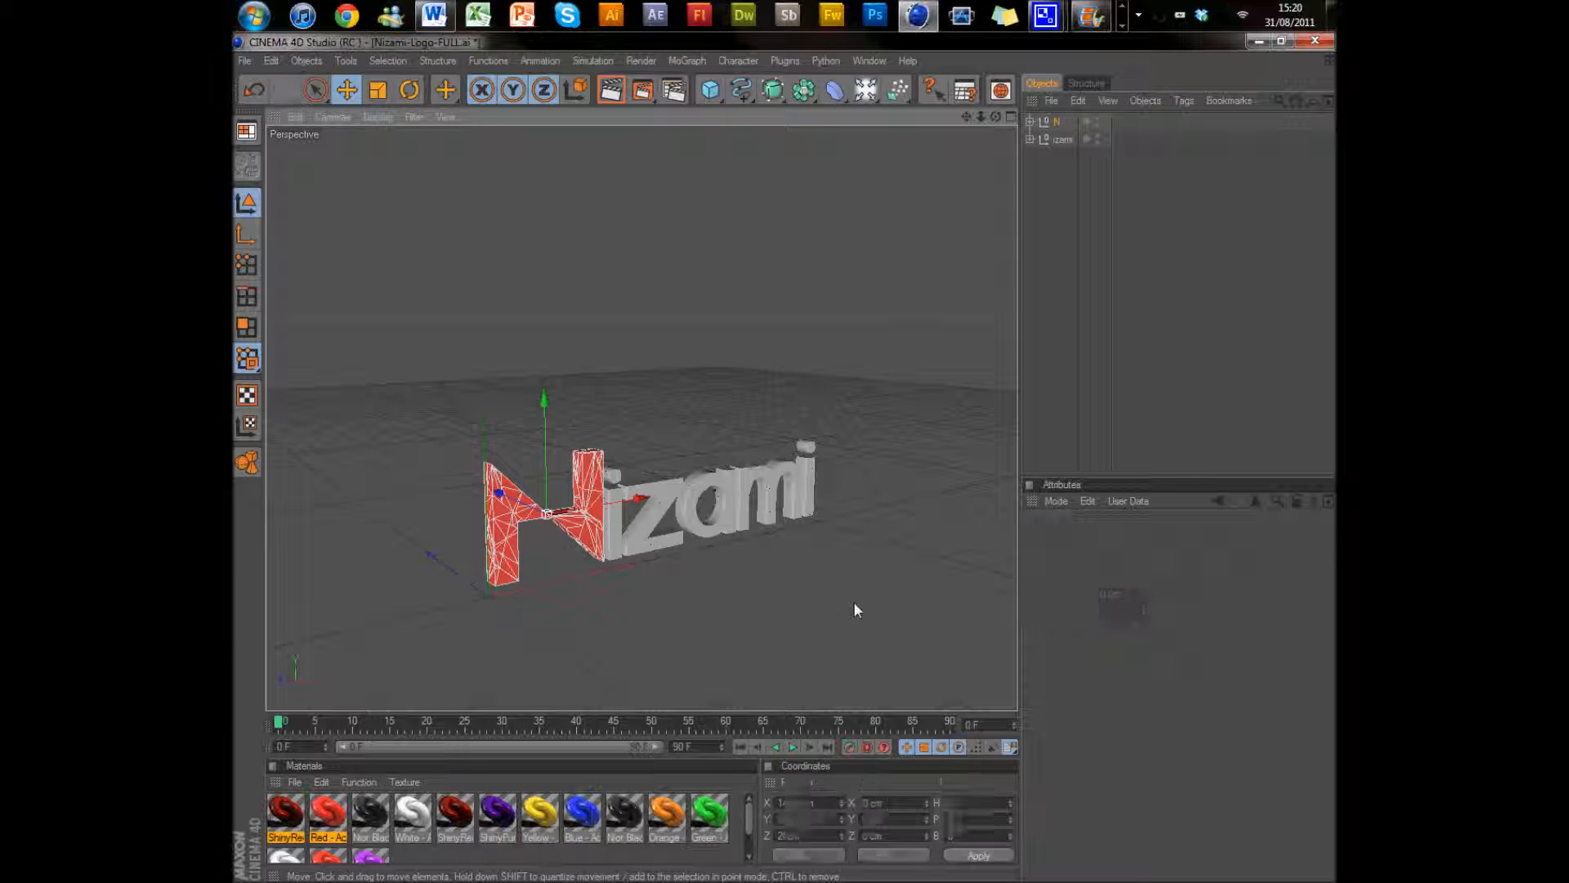
left_click(792, 747)
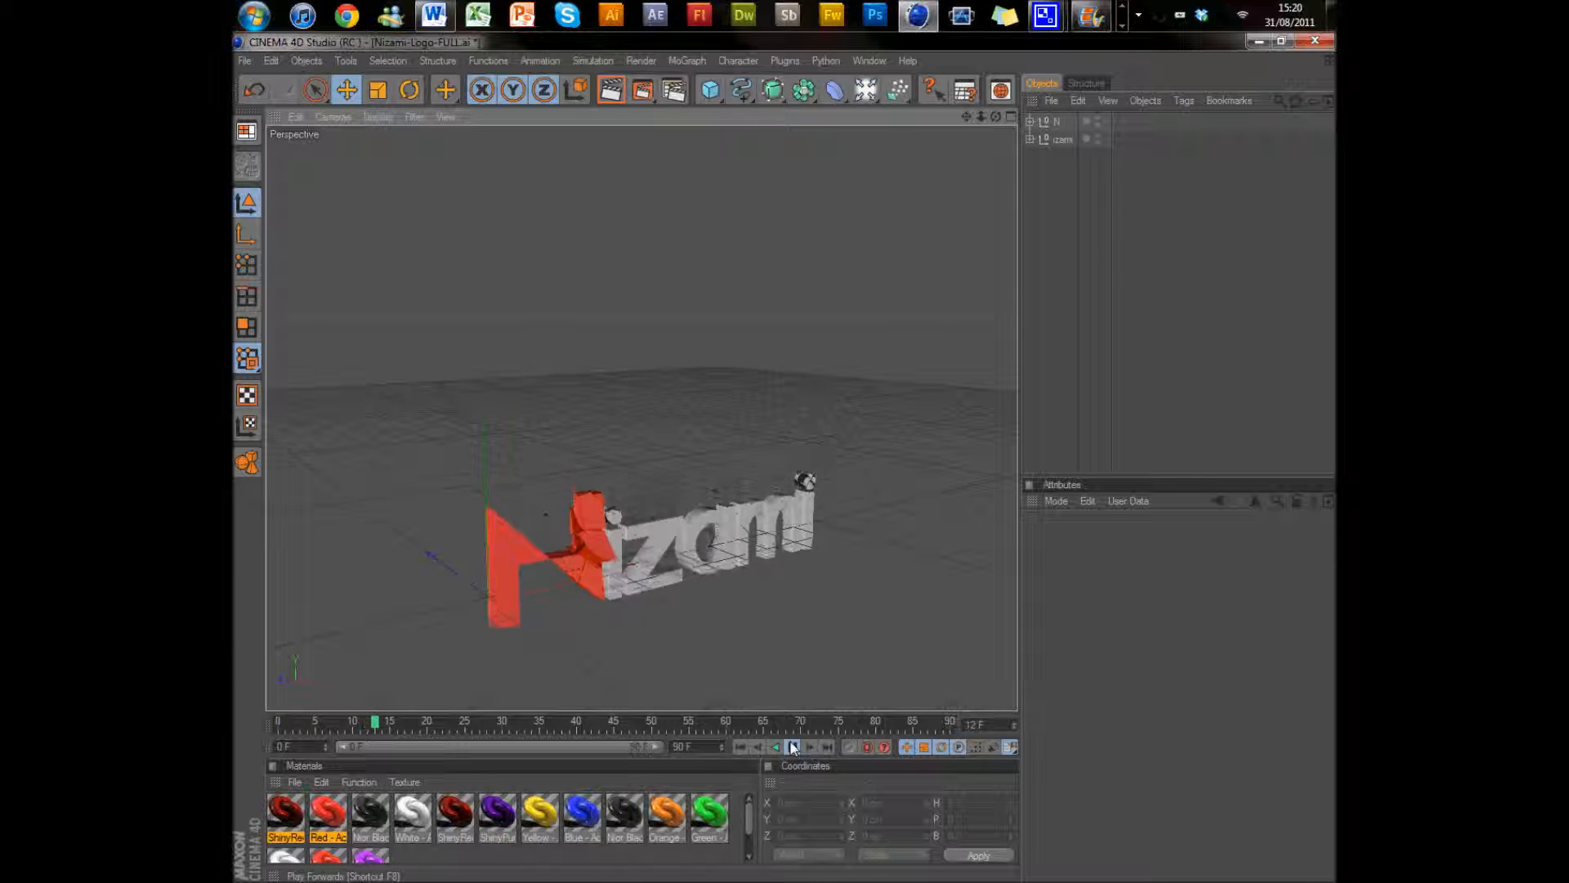
left_click(792, 747)
left_click(742, 746)
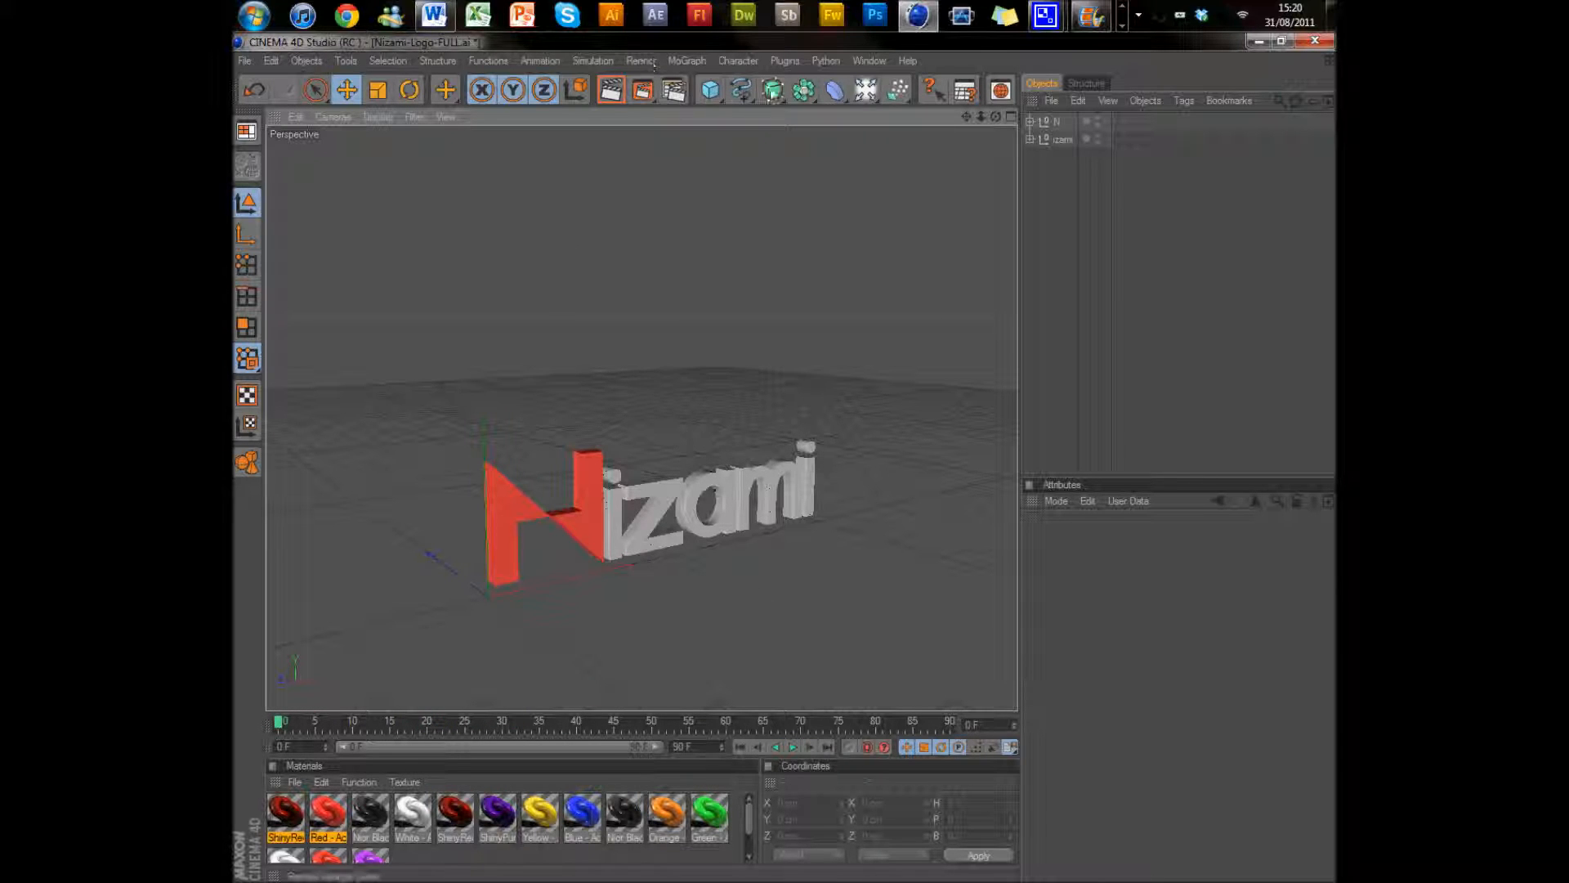
- Add a Floor object beneath the logo and move it along X to about 524 cm
left_click(865, 97)
left_click(1054, 167)
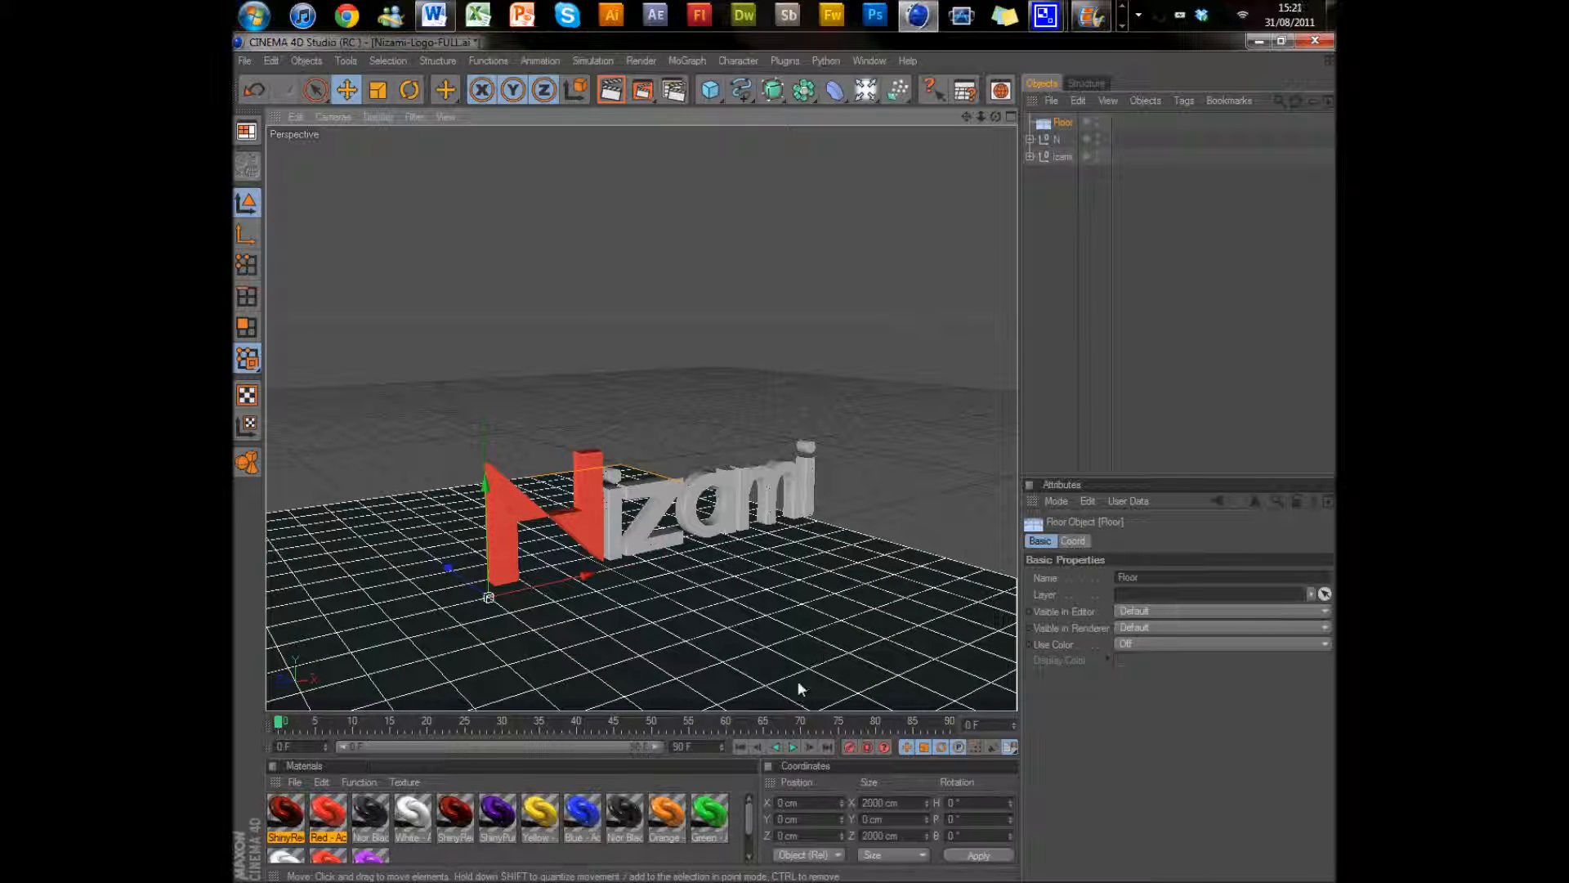
left_click_drag(549, 585, 747, 538)
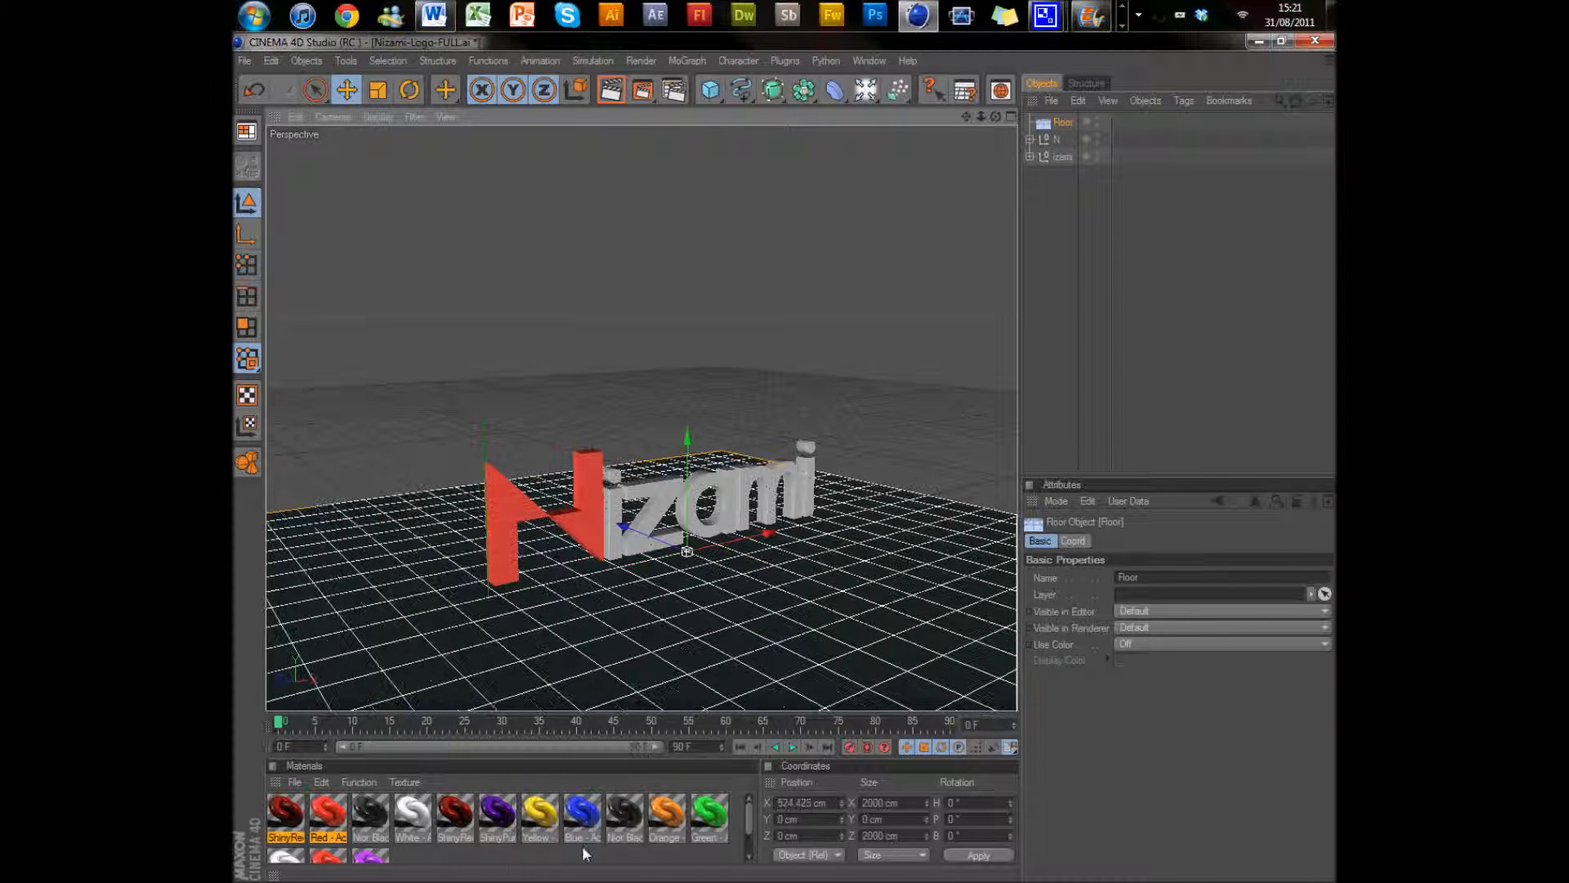
- Apply the Green - AcresHD material to the floor and shift the floor along X to about 732 cm
left_click_drag(723, 822, 725, 616)
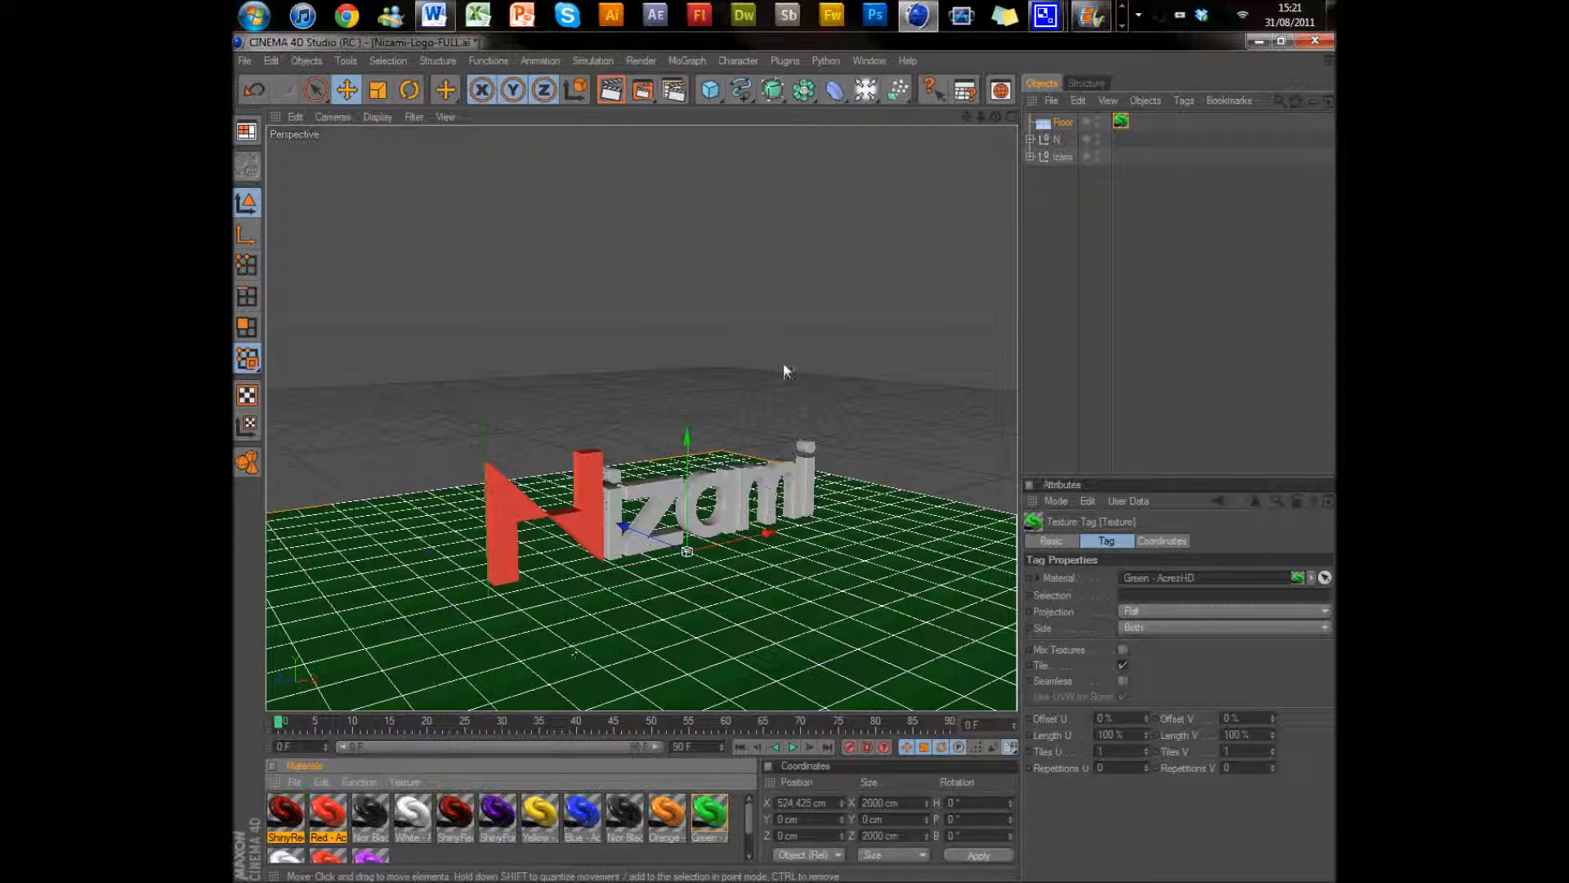
left_click_drag(739, 543, 805, 523)
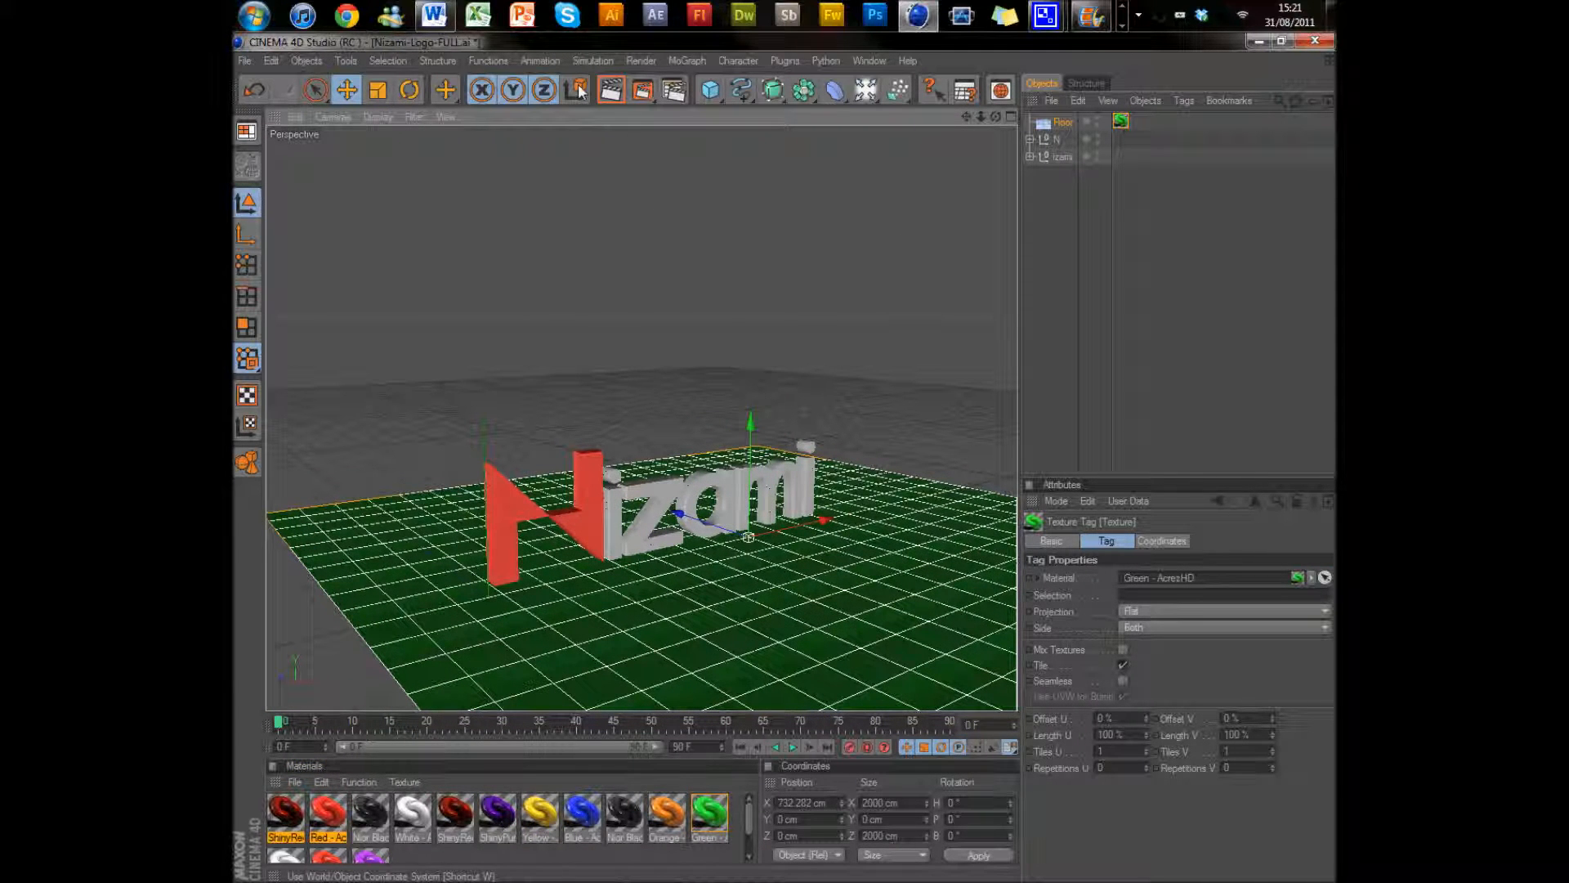
- Render the viewport to check the logo standing on the green floor
left_click(611, 90)
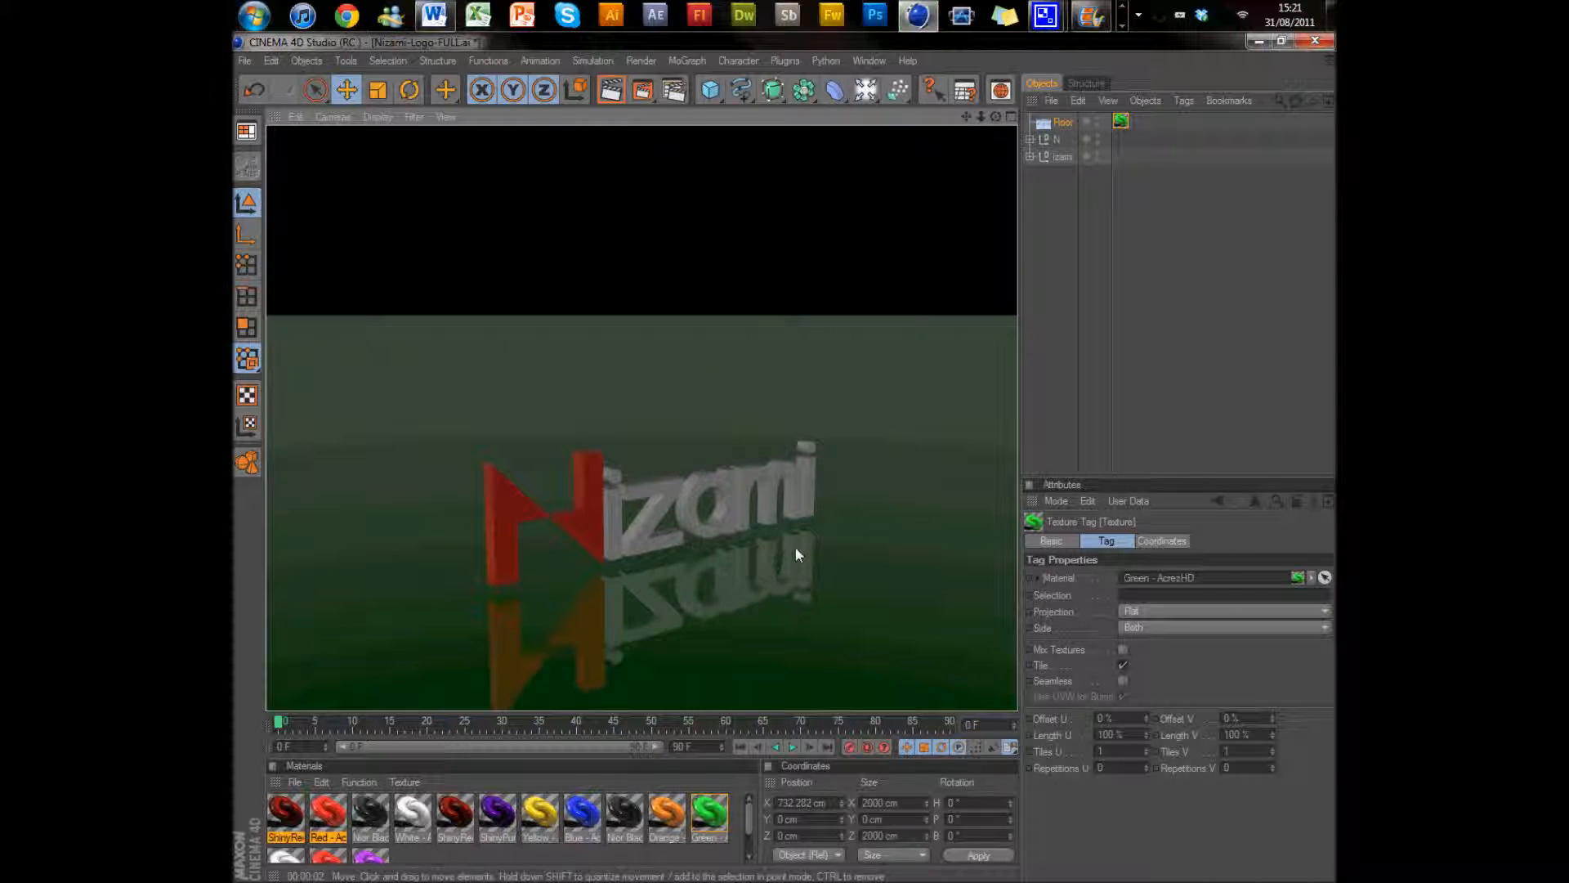
left_click(837, 544)
left_click(836, 542)
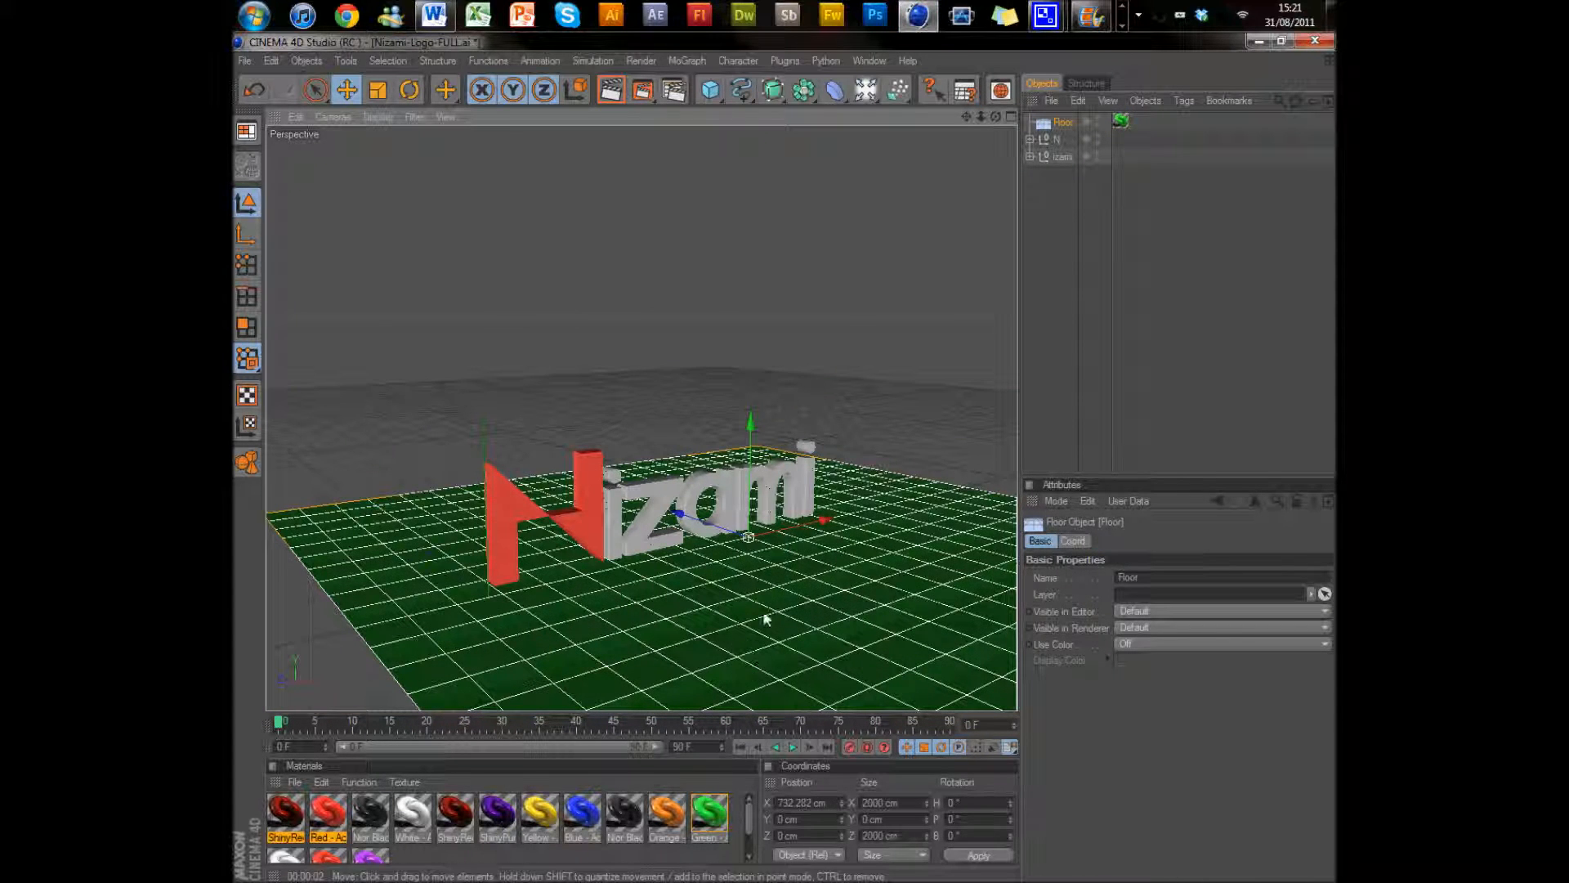
- Play the simulation to check how the fragments interact with the floor, and return to frame 0
left_click(793, 746)
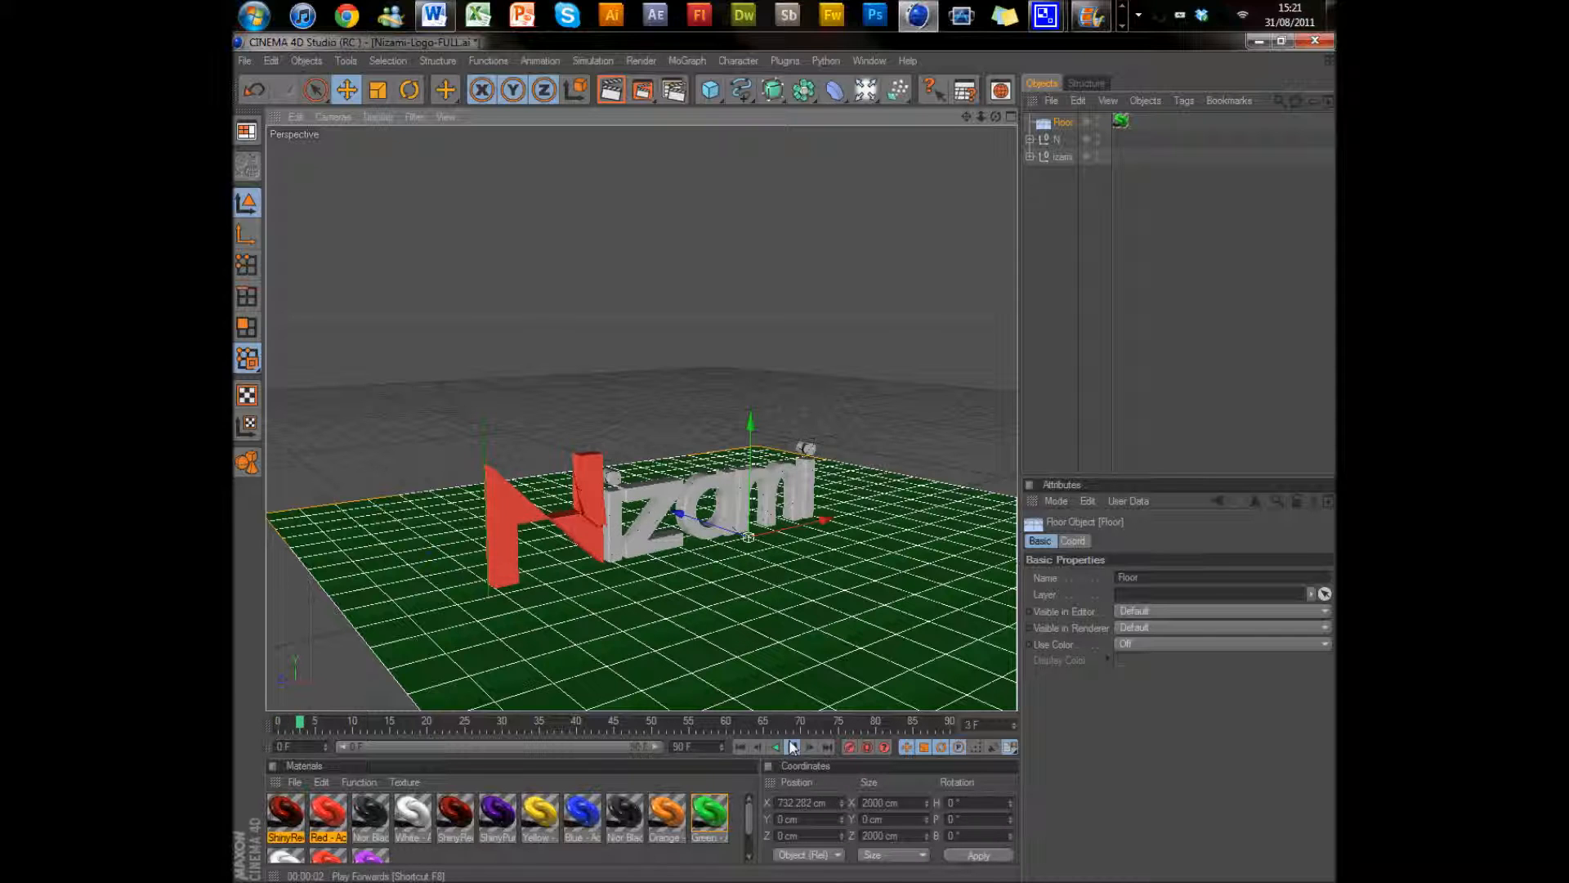
left_click(792, 747)
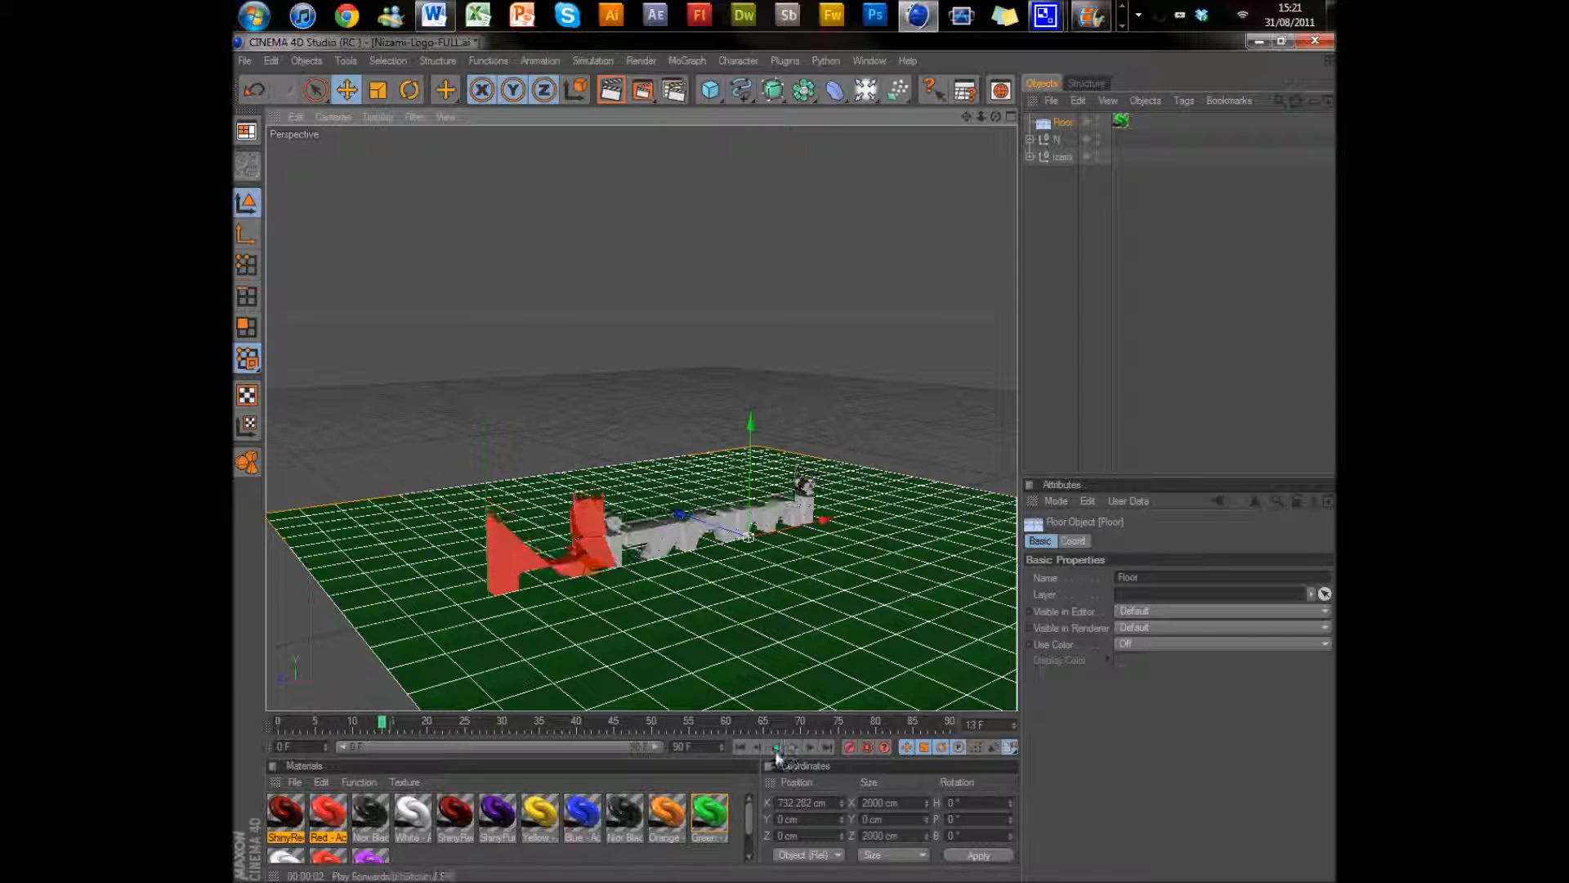
left_click(742, 747)
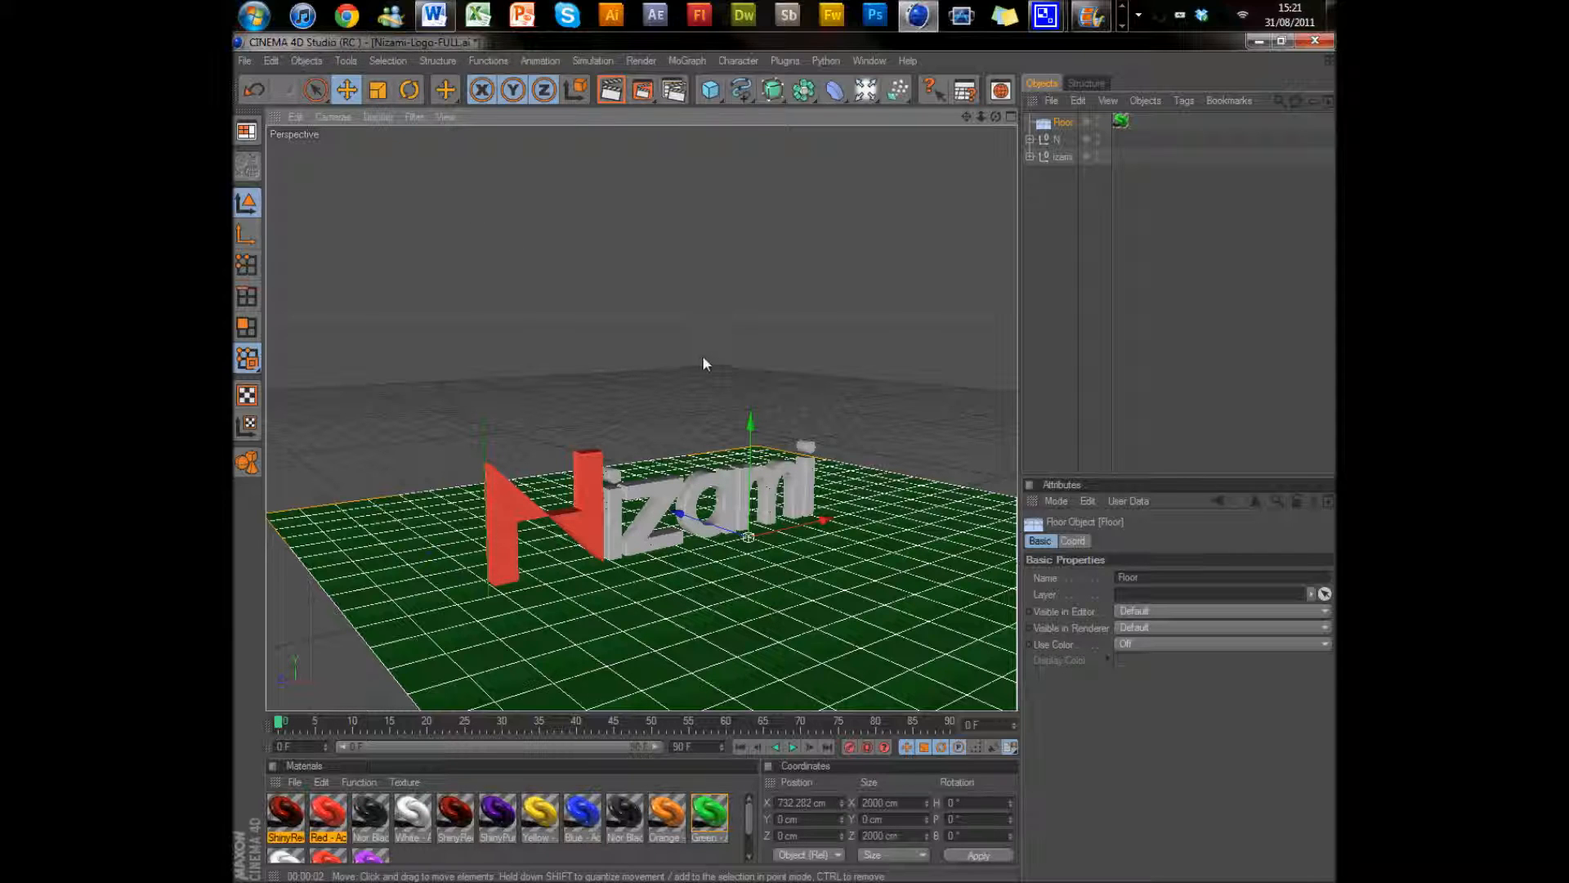
- Add a dynamics body tag to the Floor object as a collider with Dynamic off
left_click_drag(1040, 133, 785, 466)
left_click(1061, 184)
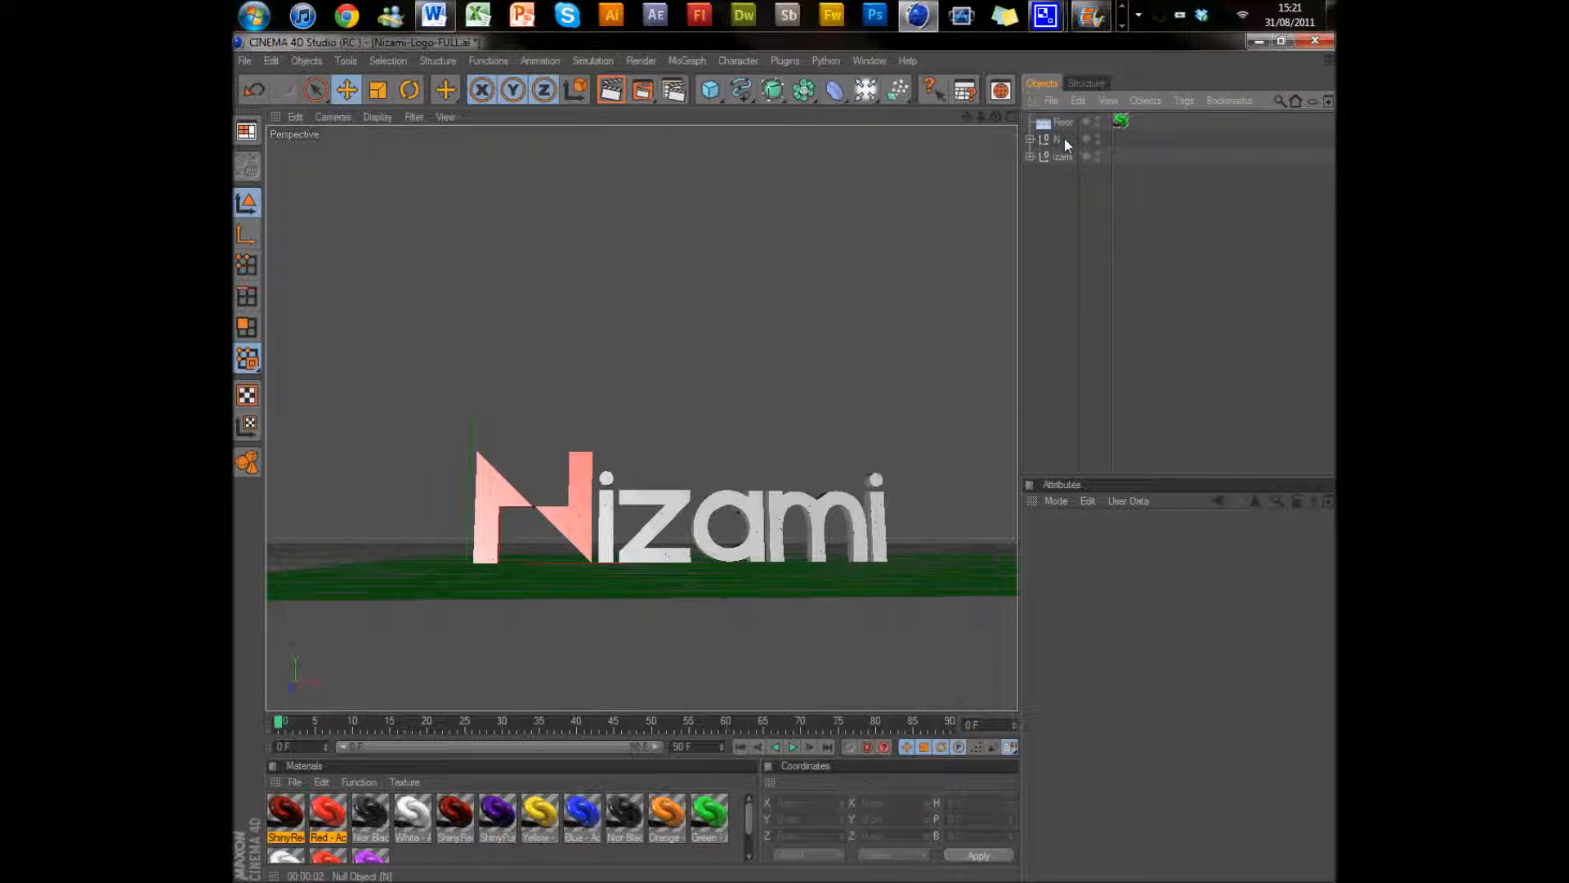
left_click(1063, 125)
left_click(593, 60)
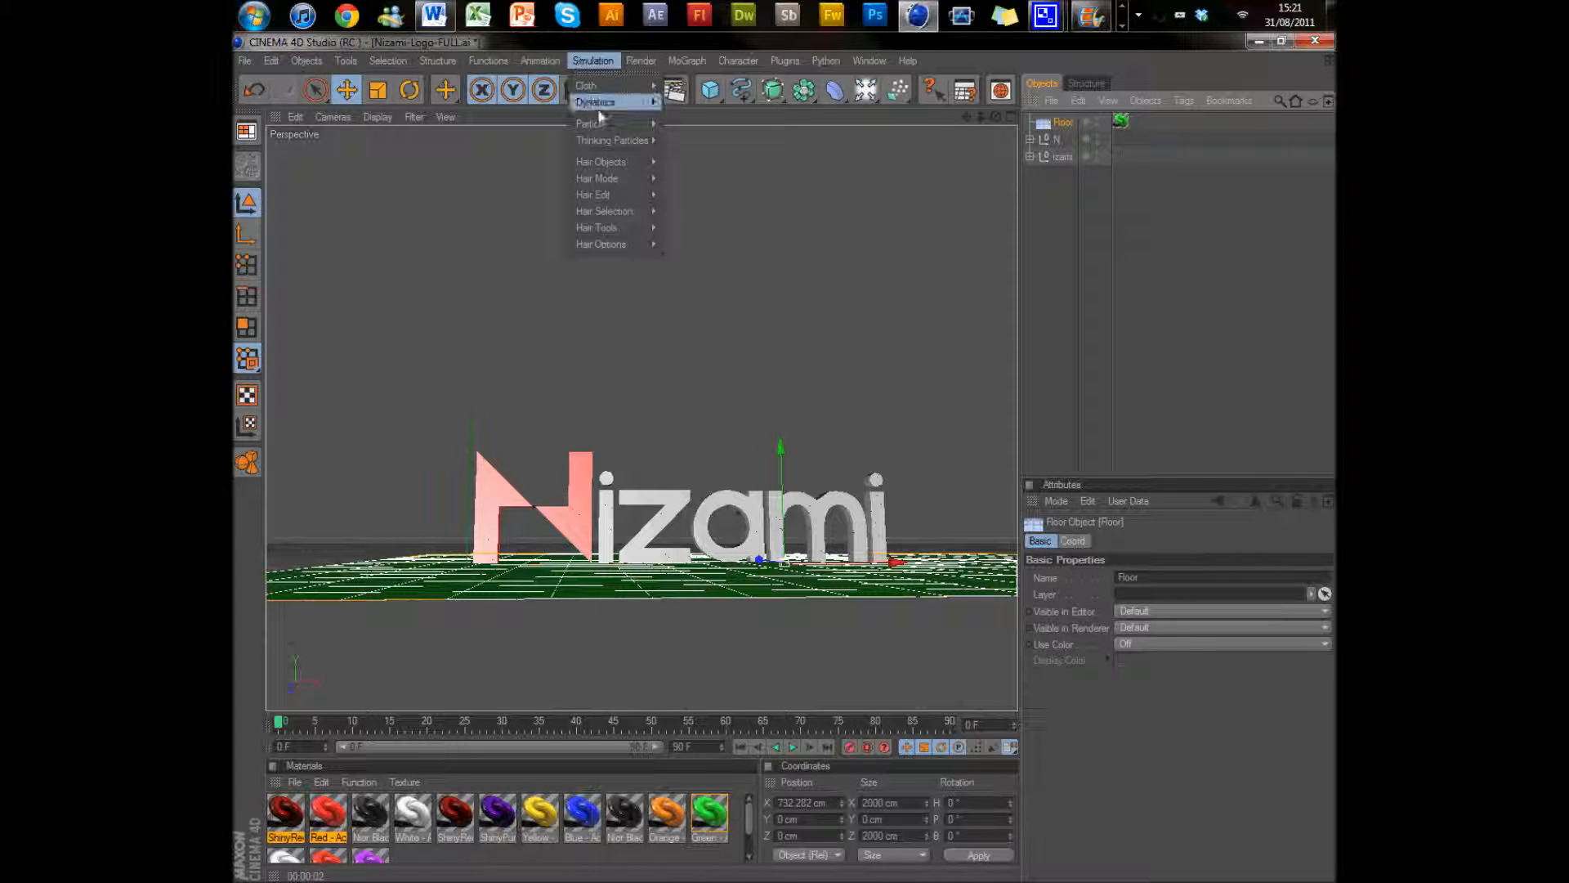
mouse_move(599, 104)
left_click(699, 124)
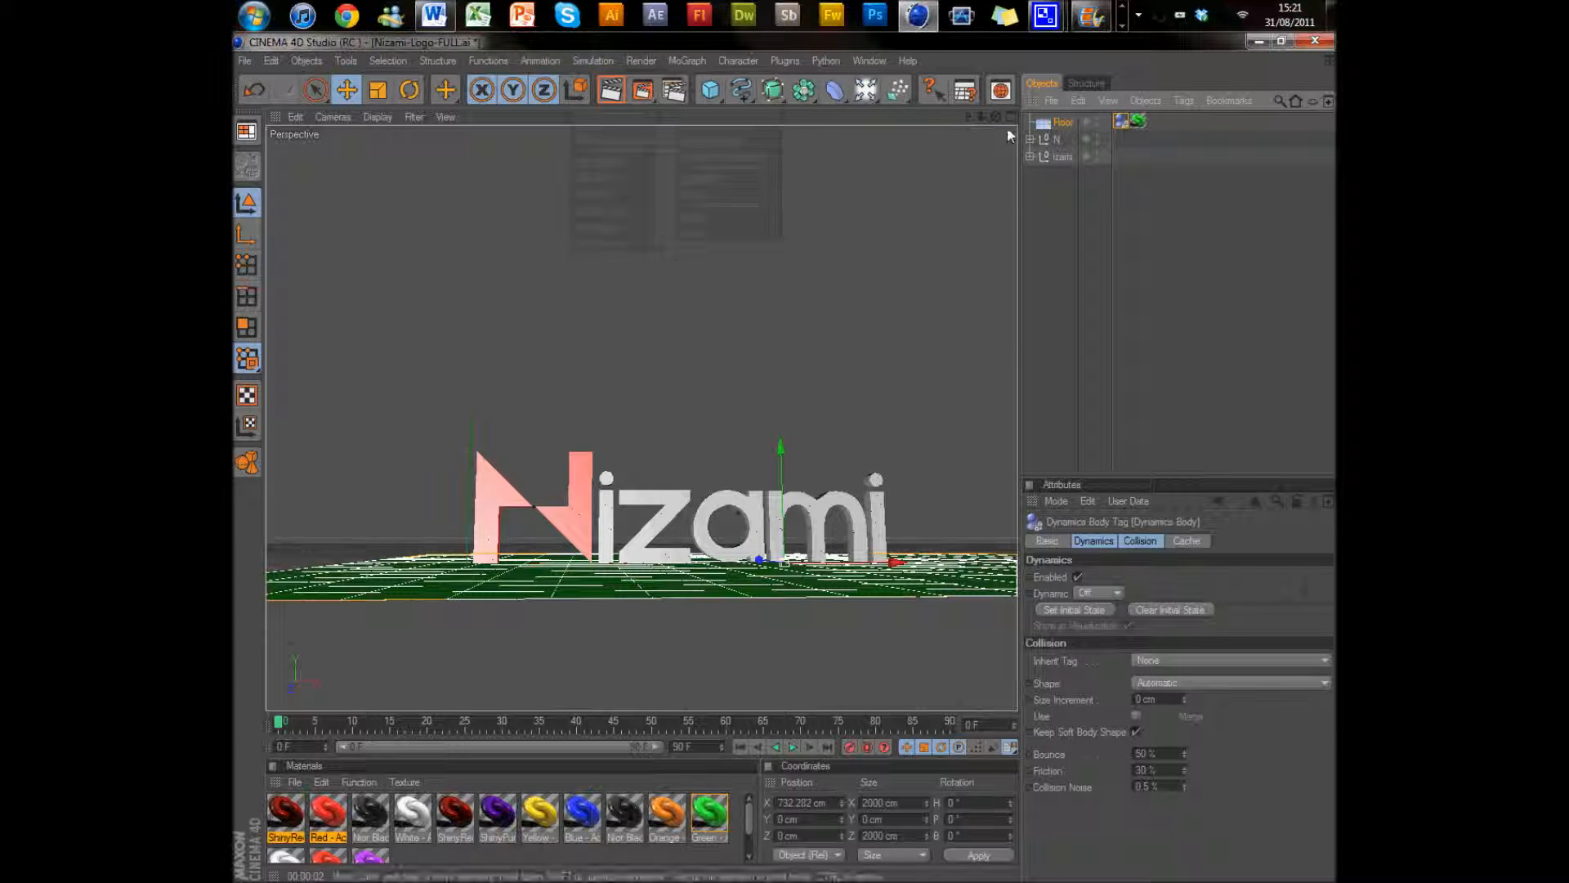
right_click(1038, 123)
mouse_move(1087, 229)
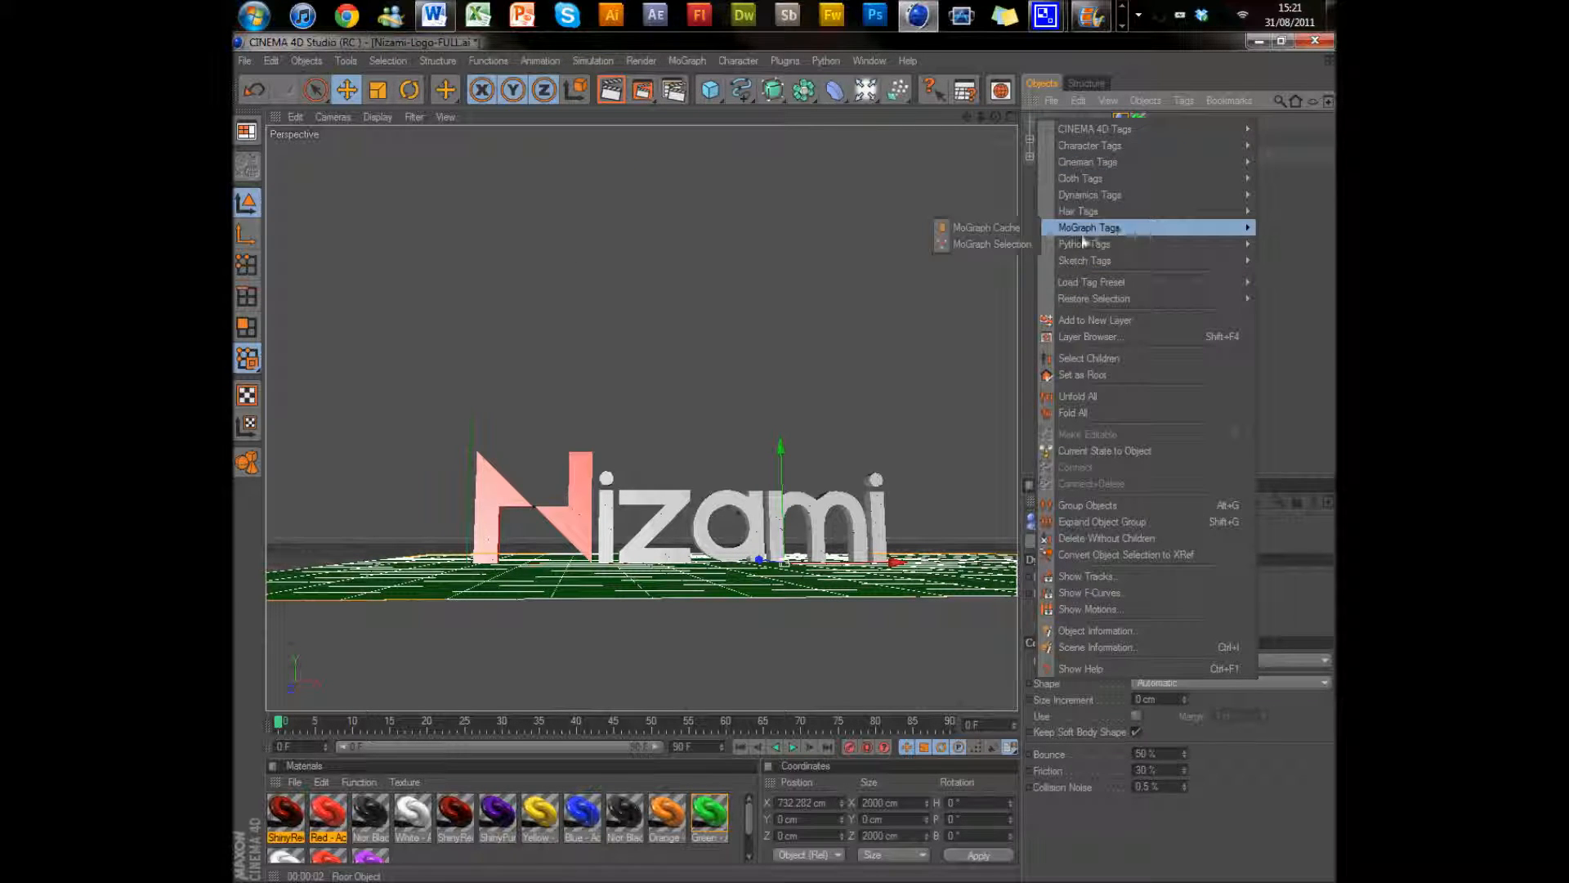
left_click(1026, 174)
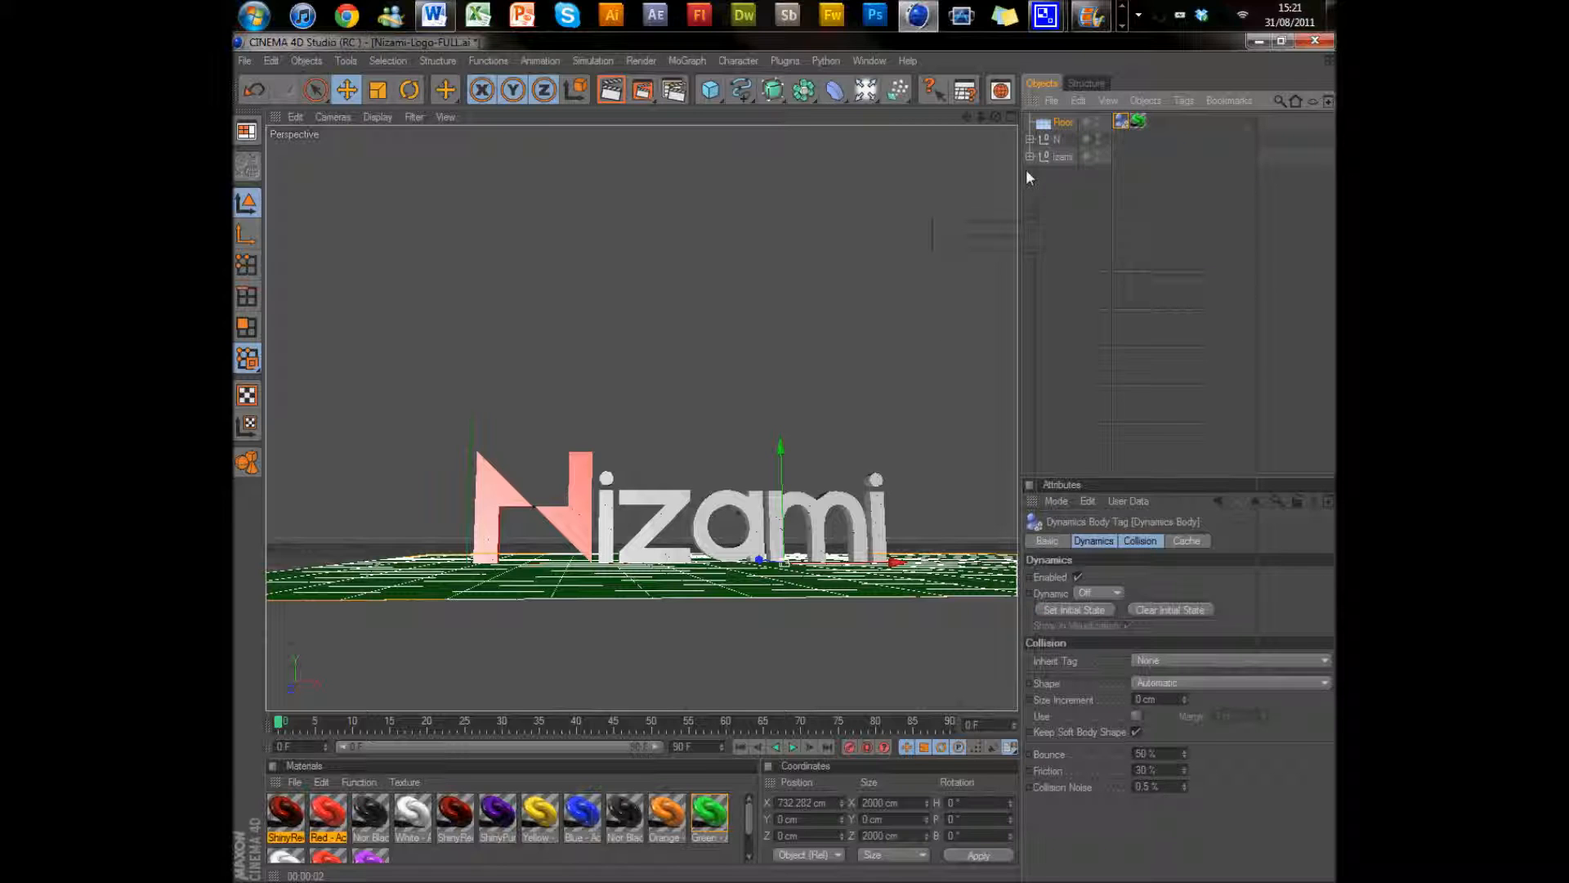
left_click(1064, 237)
- Test-render the logo from an angled view, play the simulation with the floor as collider, and return to frame 0
left_click_drag(995, 116, 786, 466)
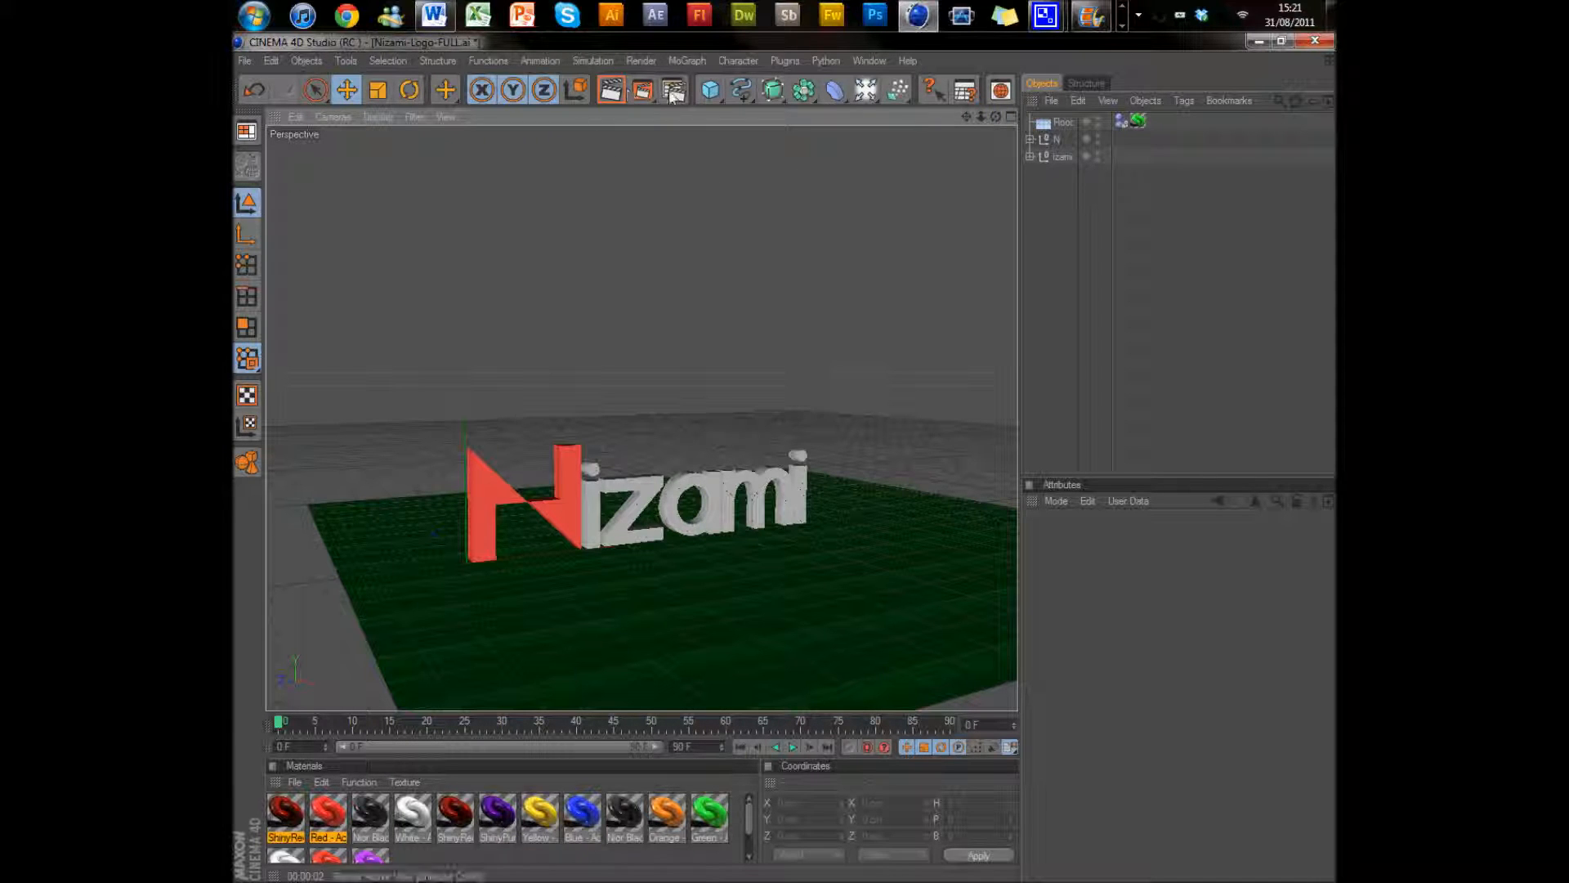
left_click(613, 90)
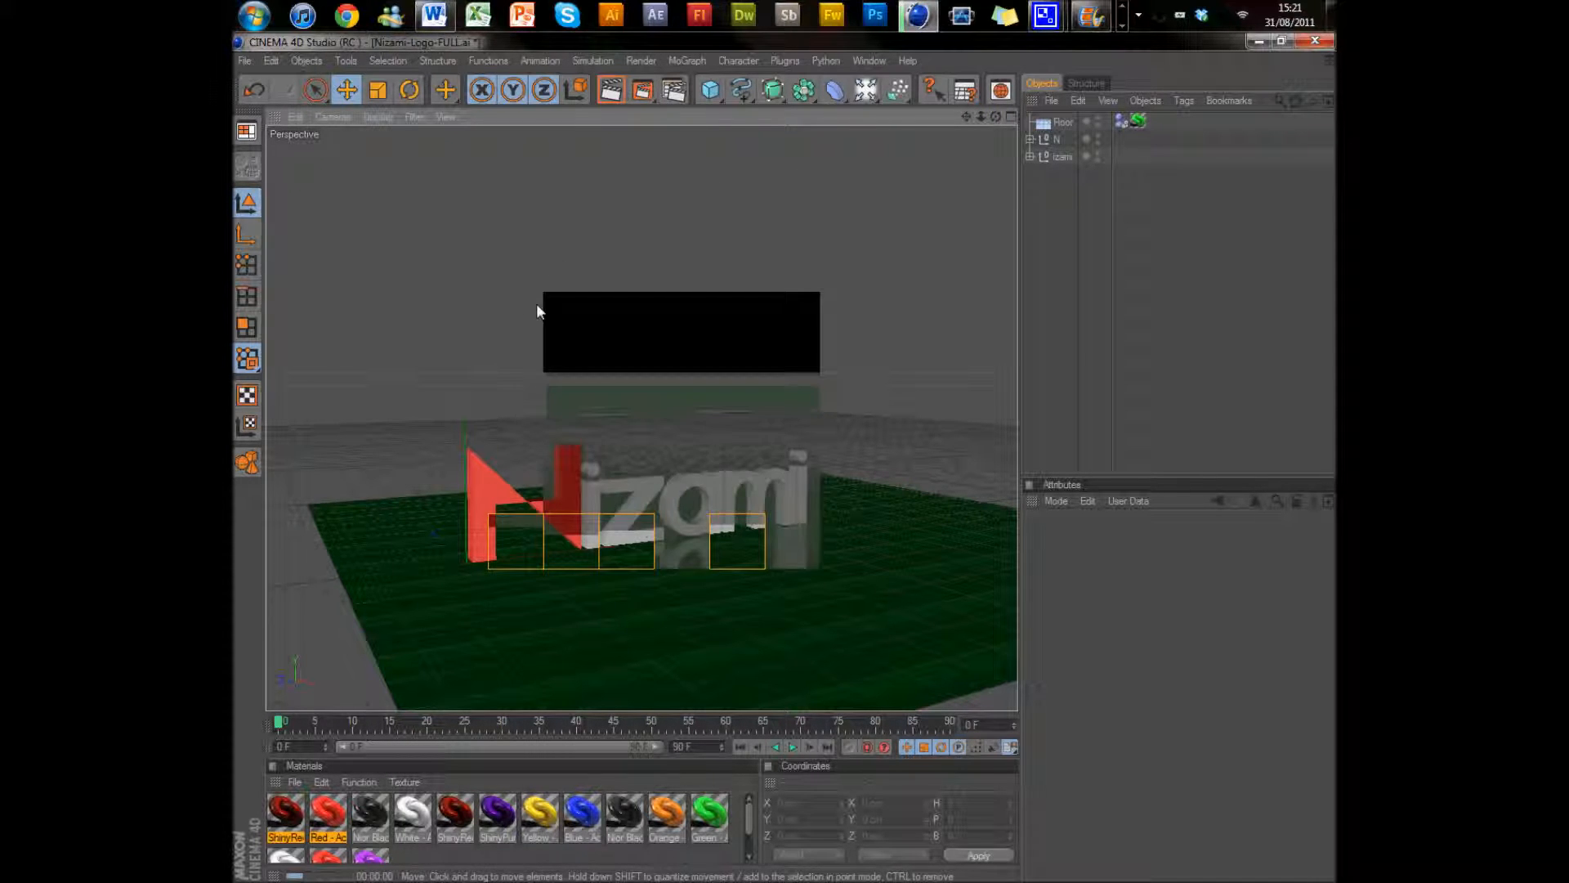
left_click(538, 327)
left_click(793, 748)
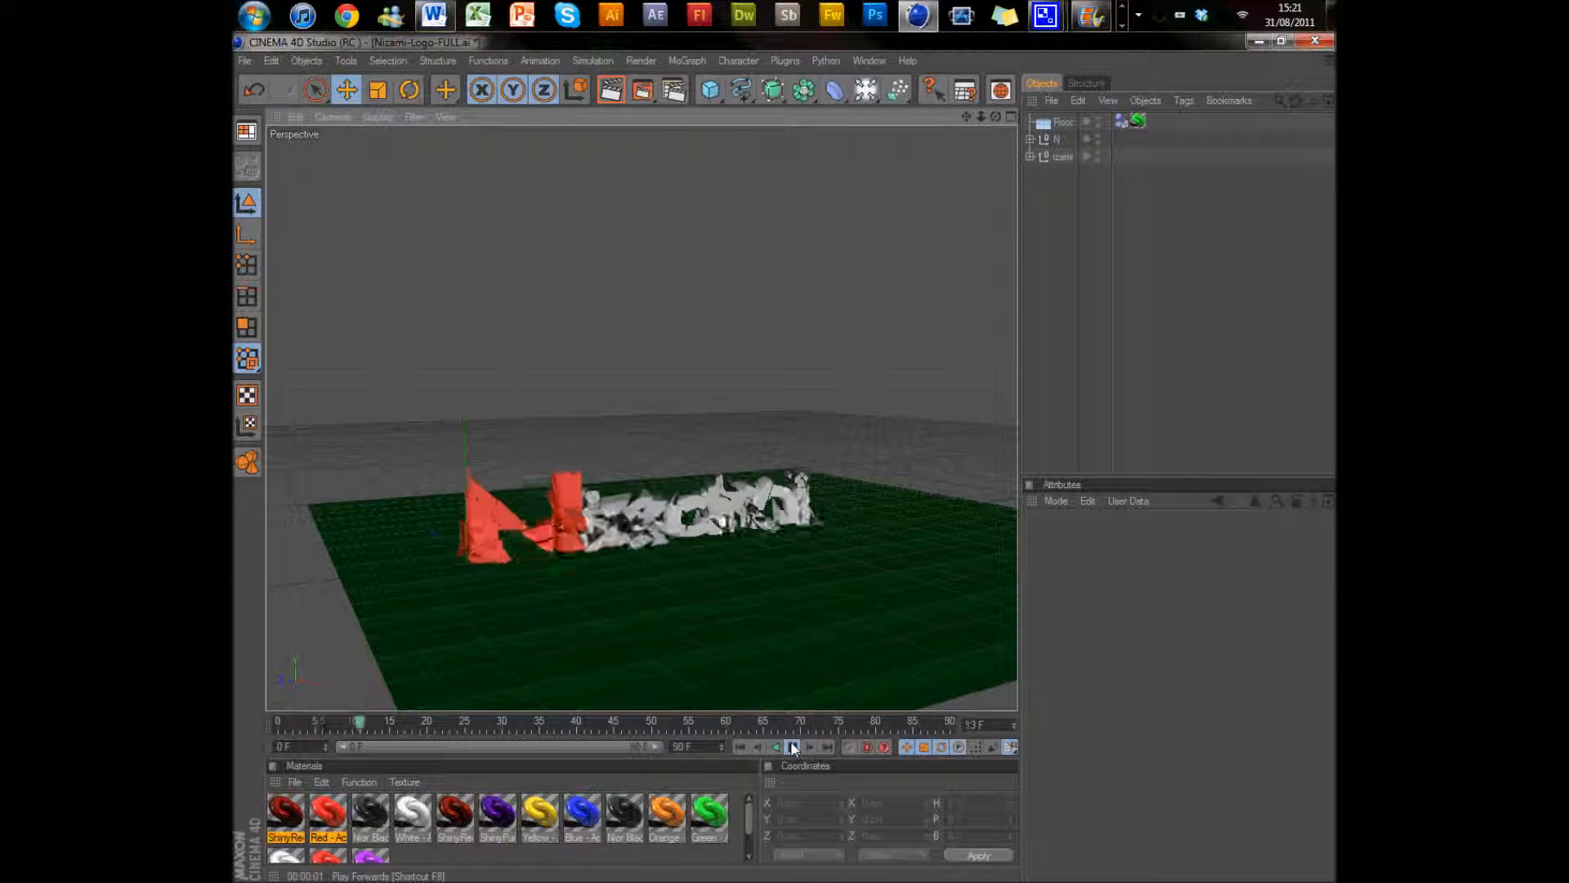
left_click(745, 746)
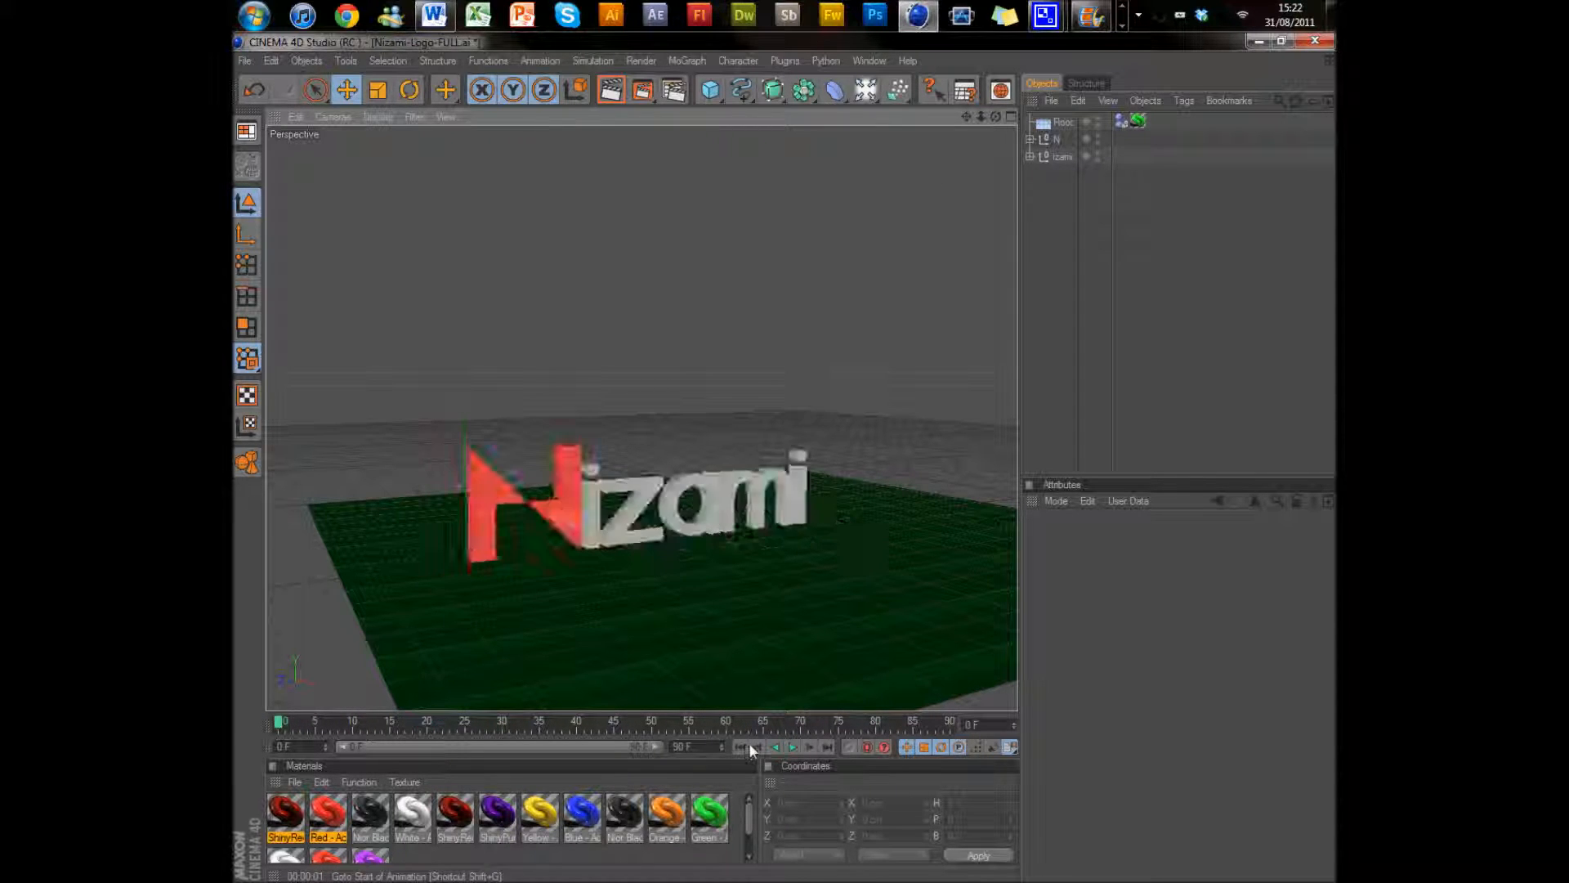
- Advance the simulation frame by frame to frame 9 to examine how the logo breaks, and return to frame 0
left_click(809, 746)
left_click(809, 746)
left_click(809, 746)
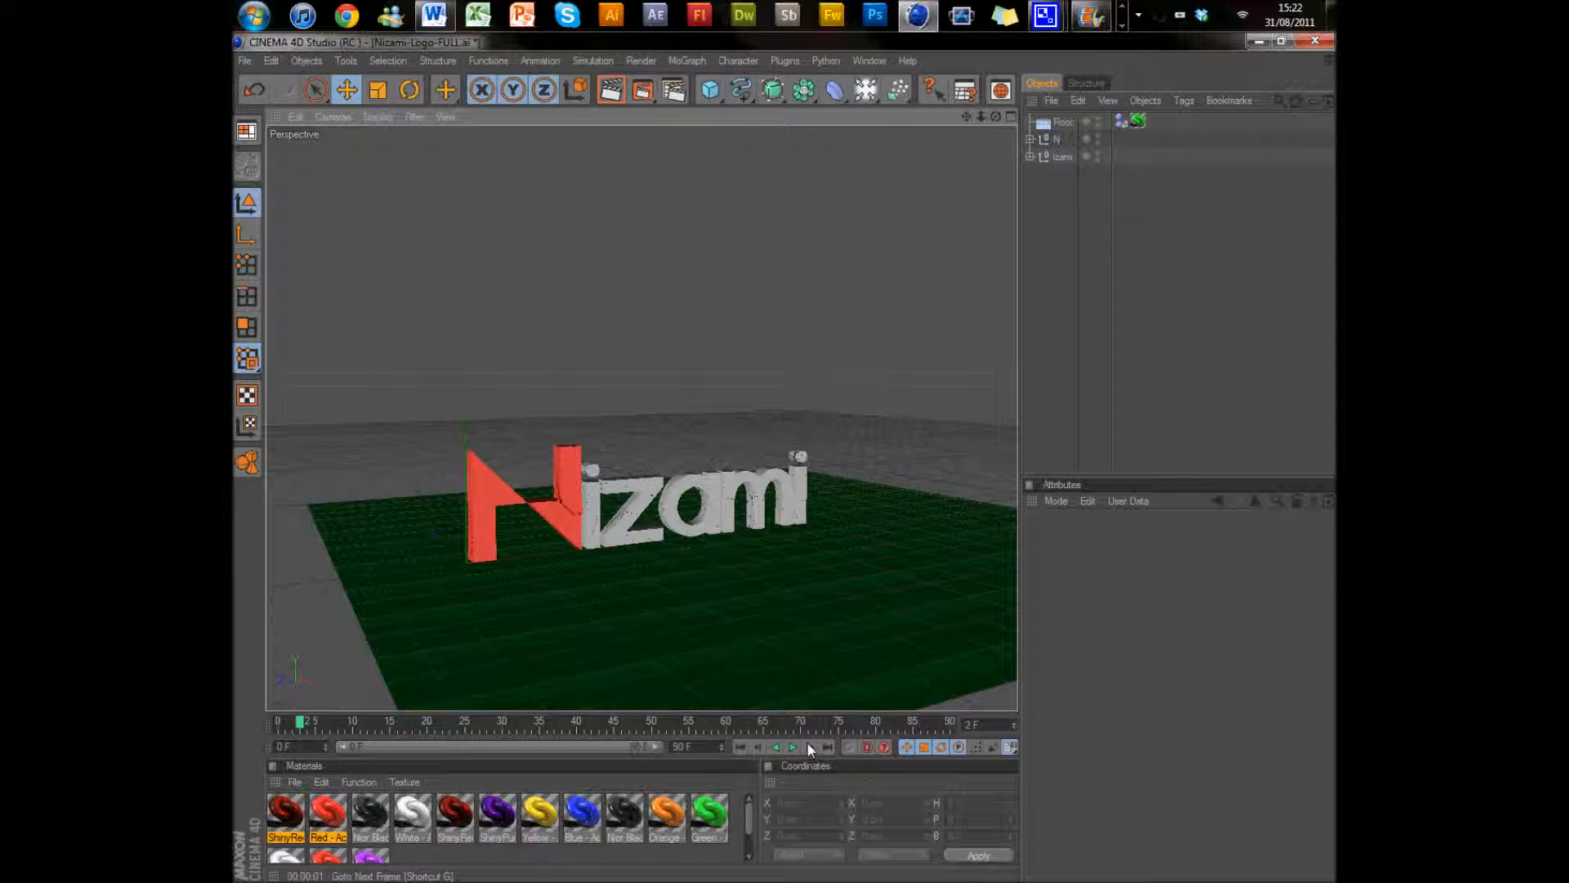
left_click(809, 746)
left_click(809, 747)
left_click(809, 746)
left_click(809, 746)
left_click(809, 746)
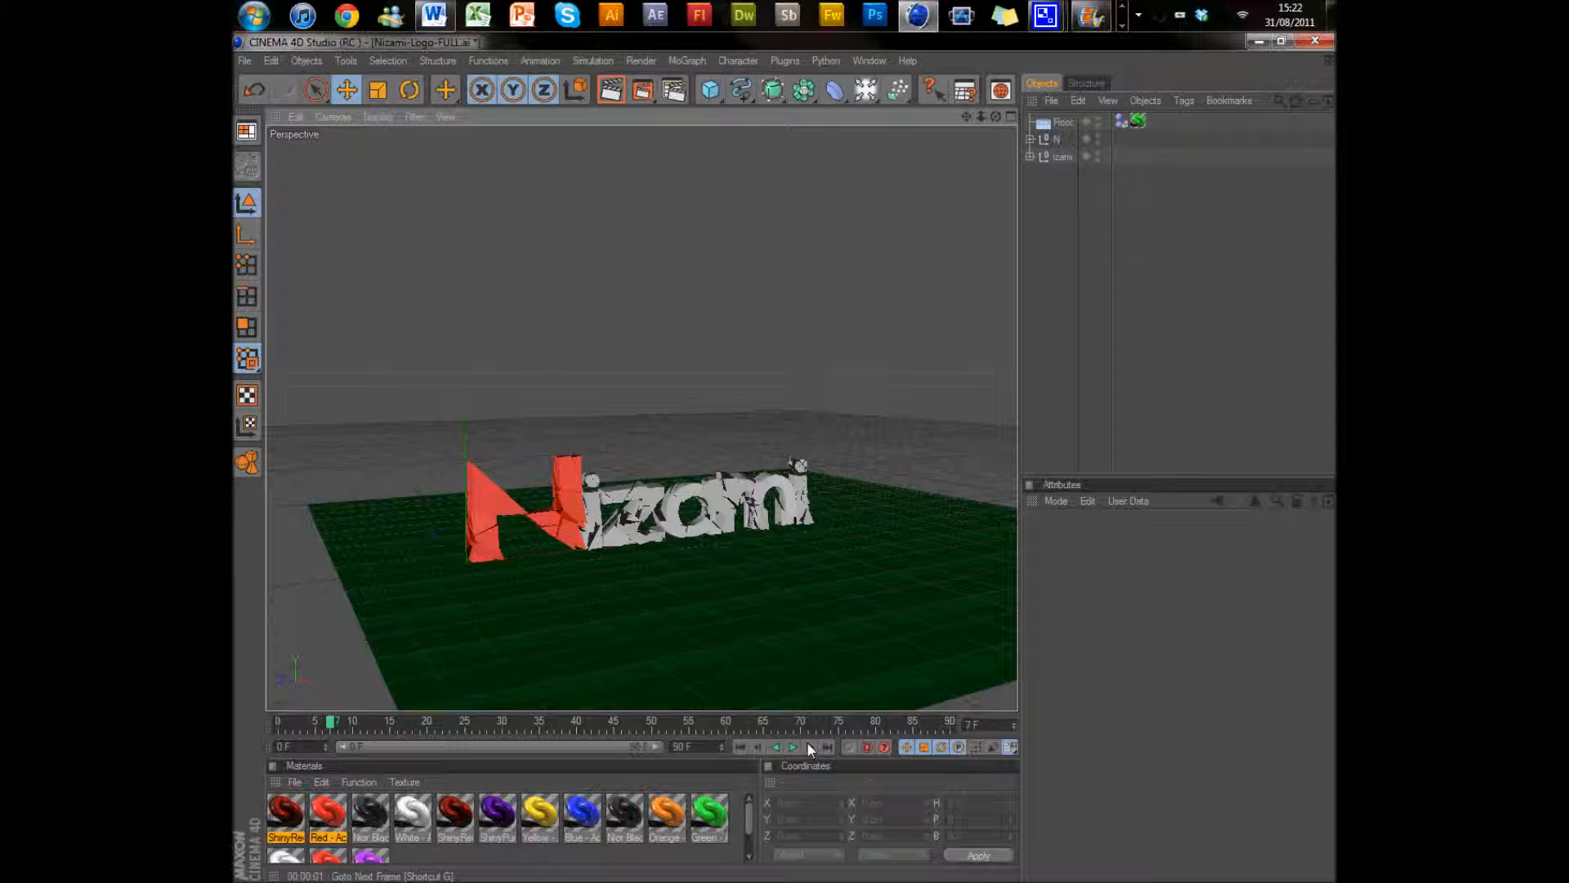
left_click(809, 746)
left_click(809, 747)
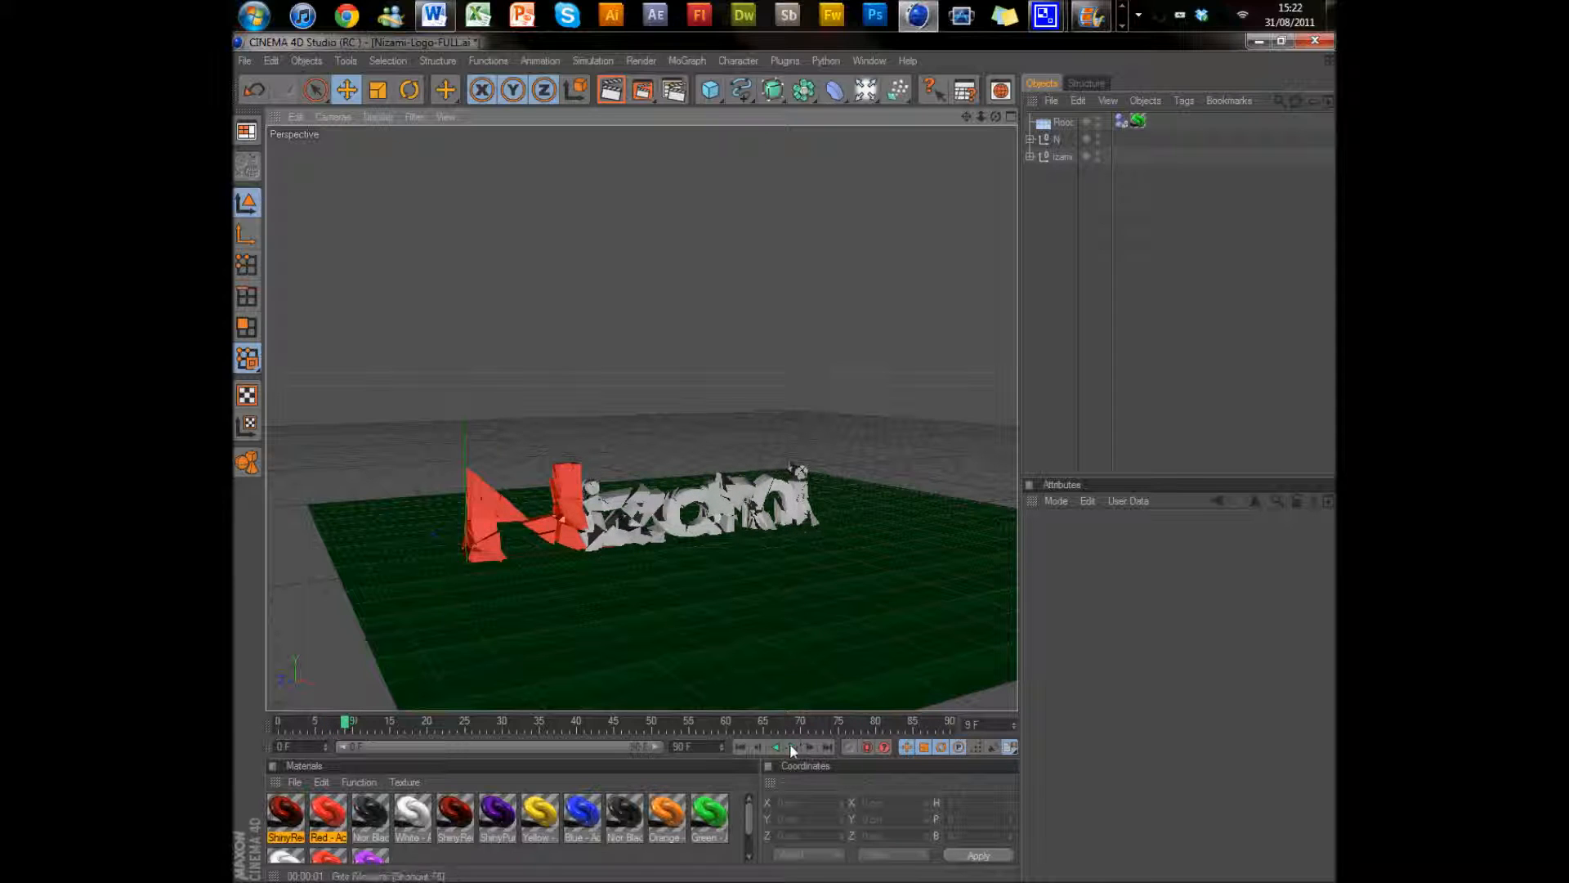
left_click(757, 747)
left_click(739, 747)
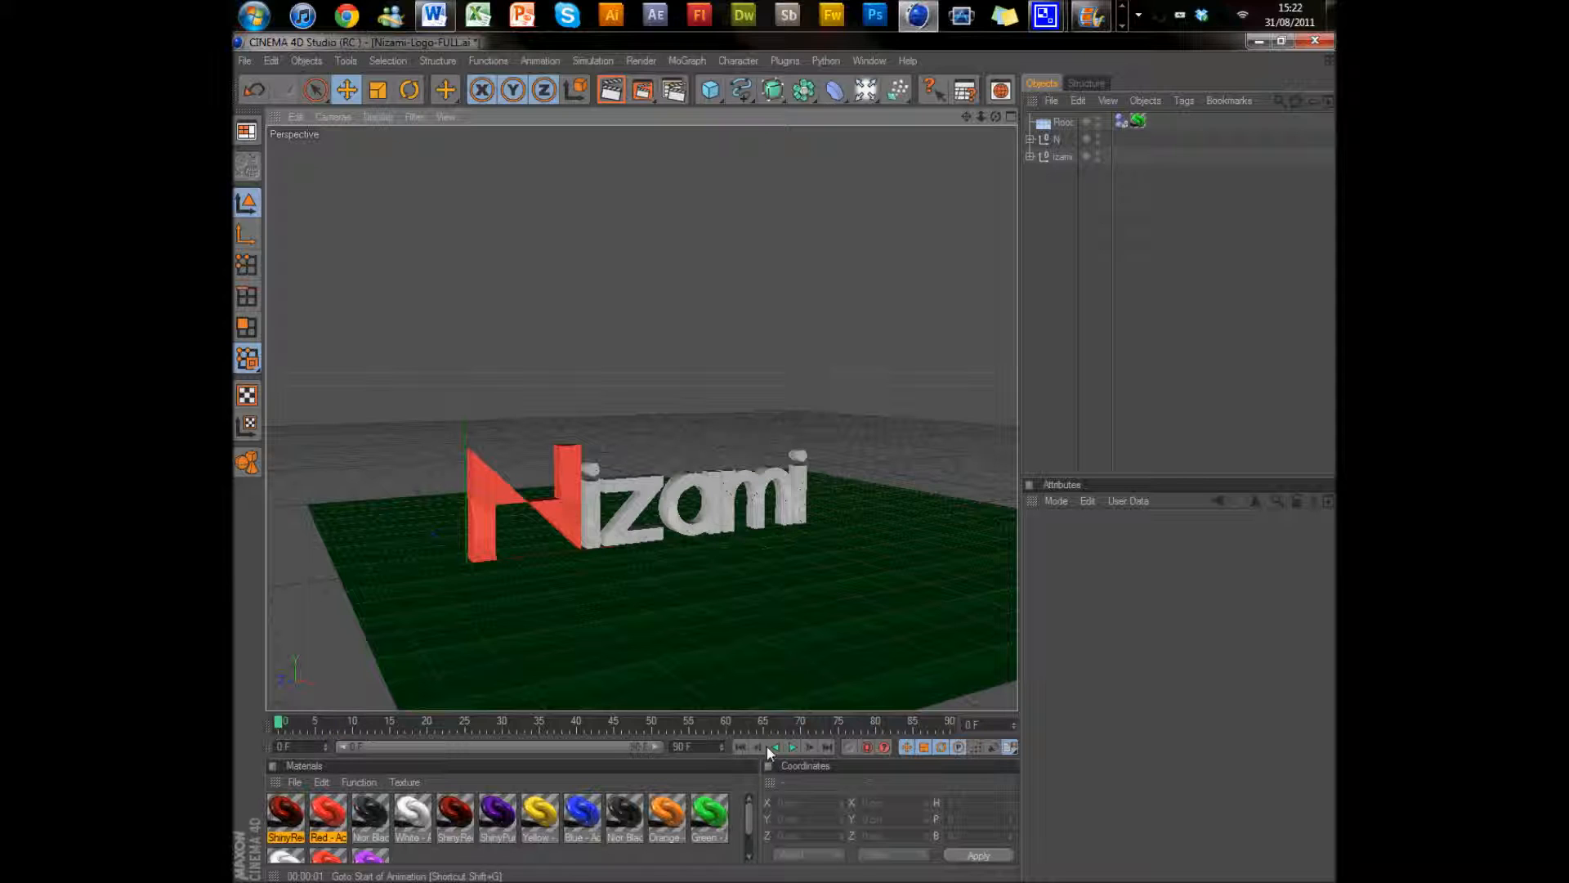
- Advance the simulation frame by frame to frame 7 to examine the early cracks, and return to frame 0
left_click(809, 747)
left_click(809, 747)
left_click(809, 747)
left_click(809, 747)
left_click(809, 747)
left_click(809, 746)
left_click(809, 747)
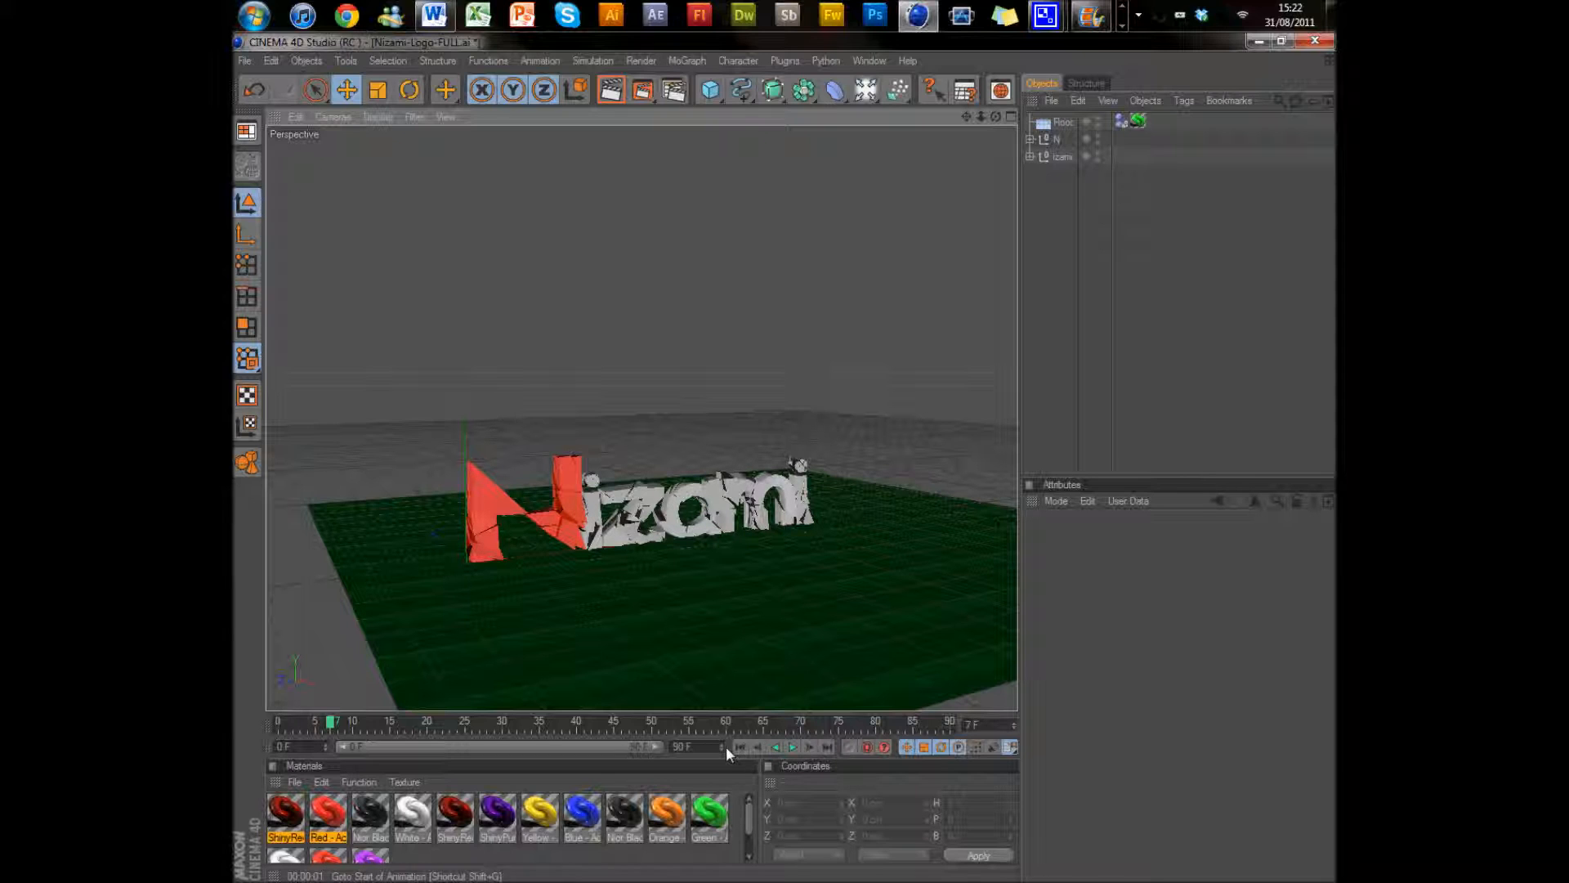
left_click(740, 747)
- Advance the simulation to frame 6 and render the viewport to check the cracked logo on the floor
left_click(809, 747)
left_click(809, 747)
left_click(809, 747)
left_click(810, 747)
left_click(811, 747)
left_click(810, 747)
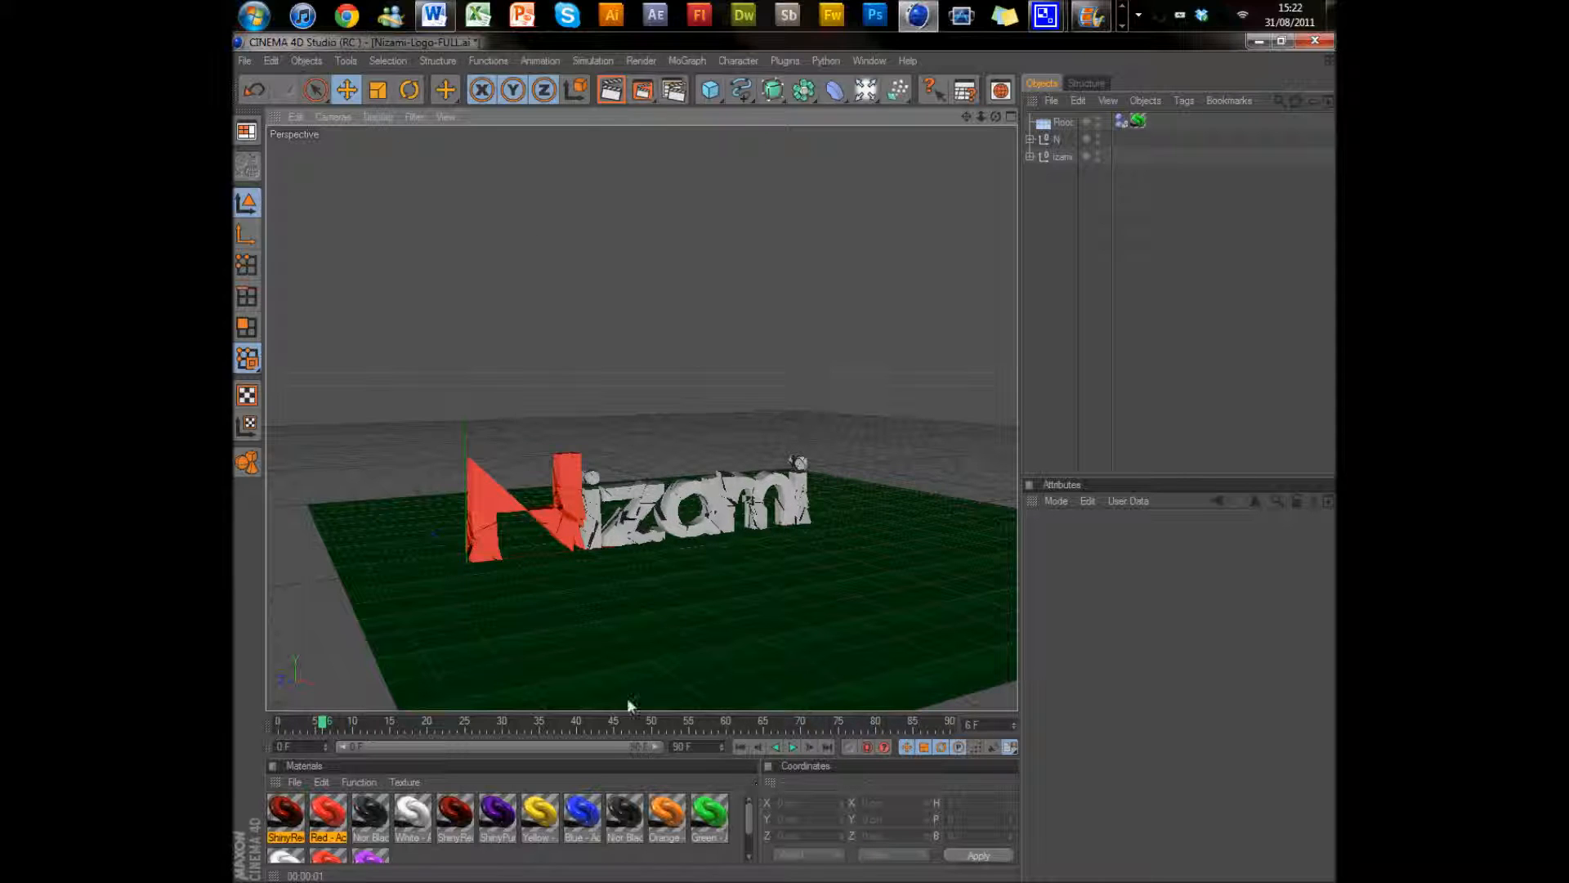
left_click(611, 91)
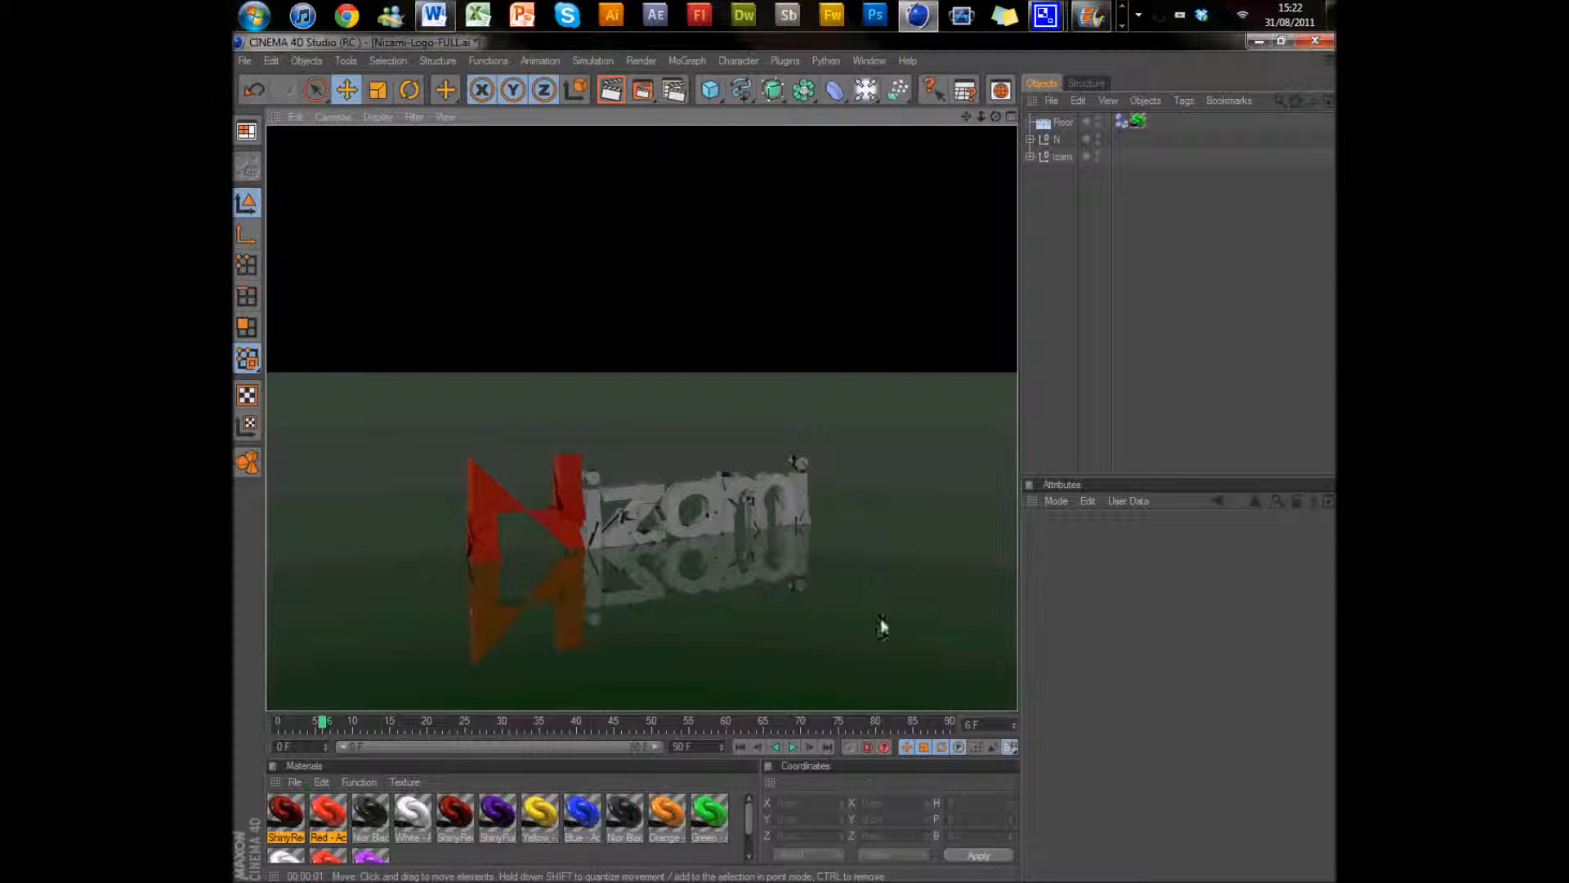
left_click(652, 595)
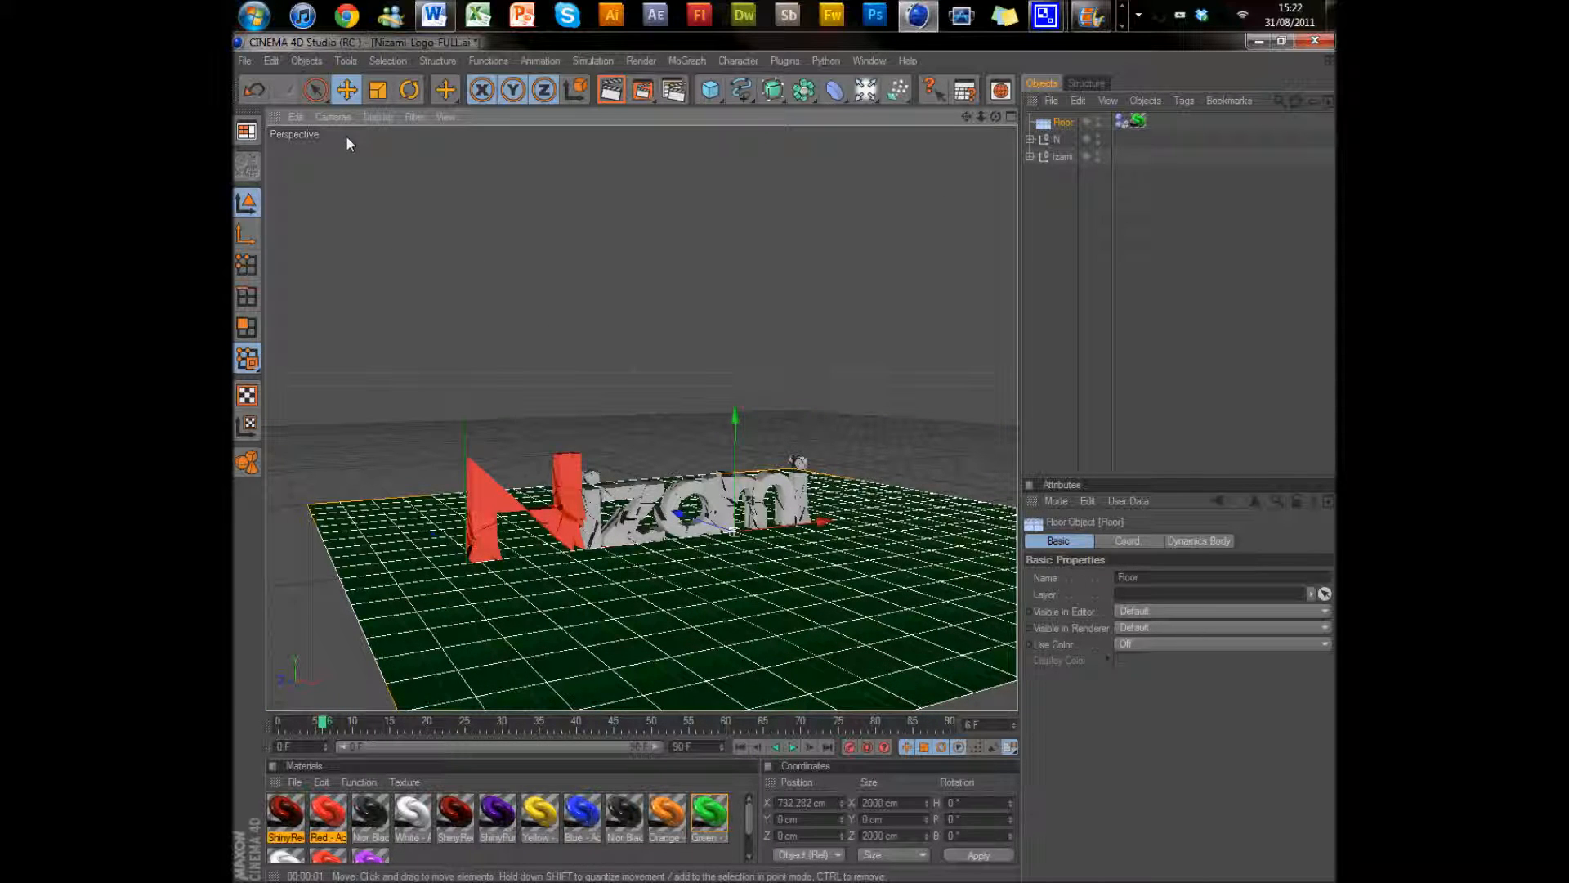
- Add a Sky object and an omni Light to the scene
left_click(864, 94)
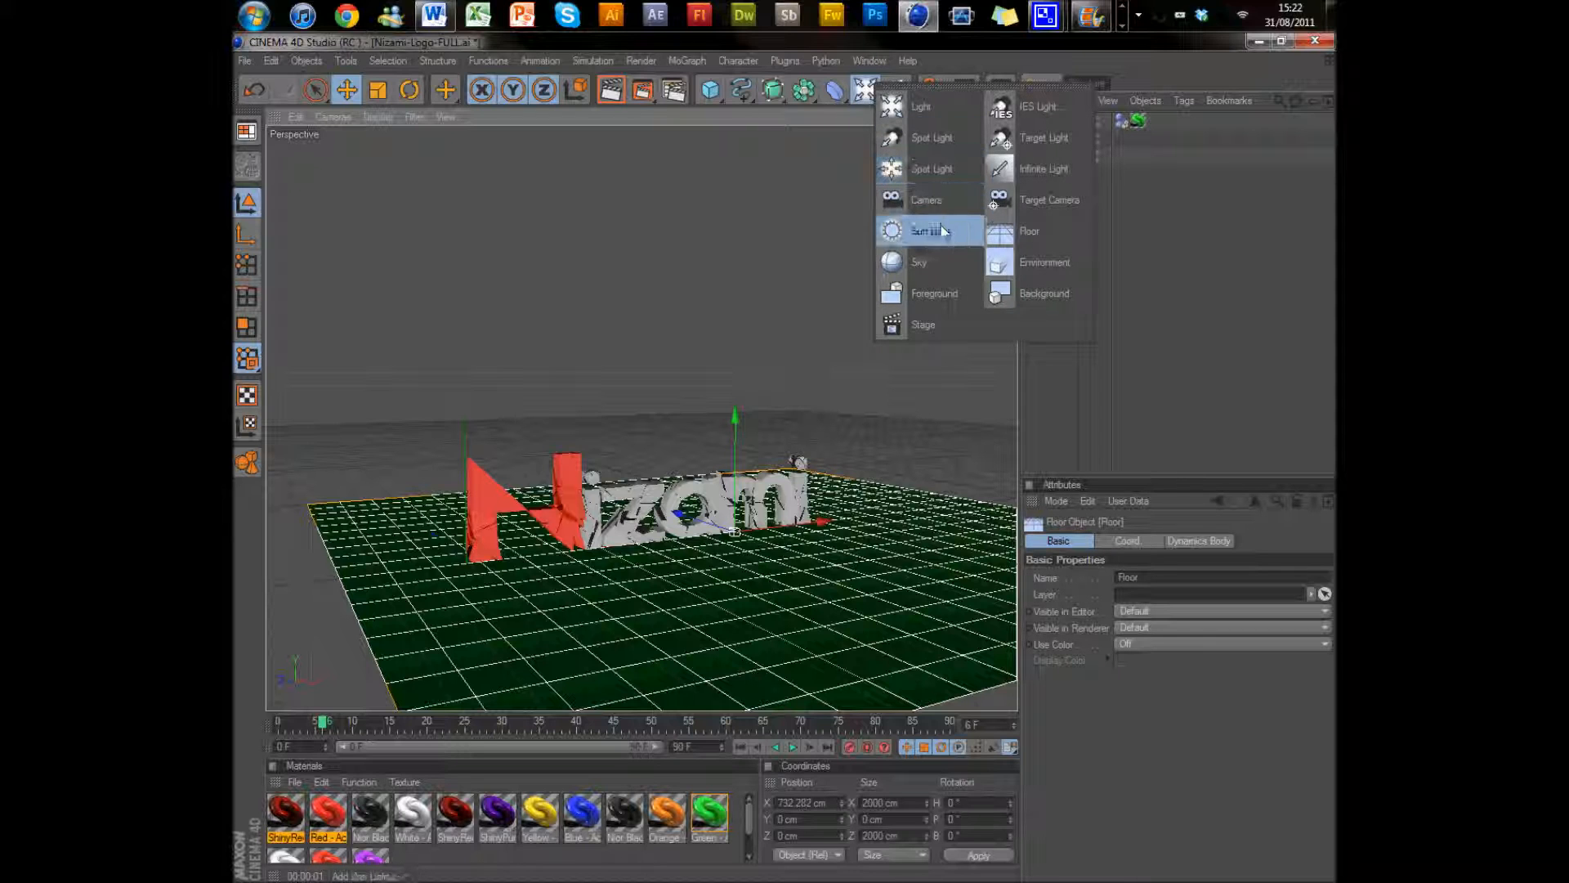
left_click(941, 260)
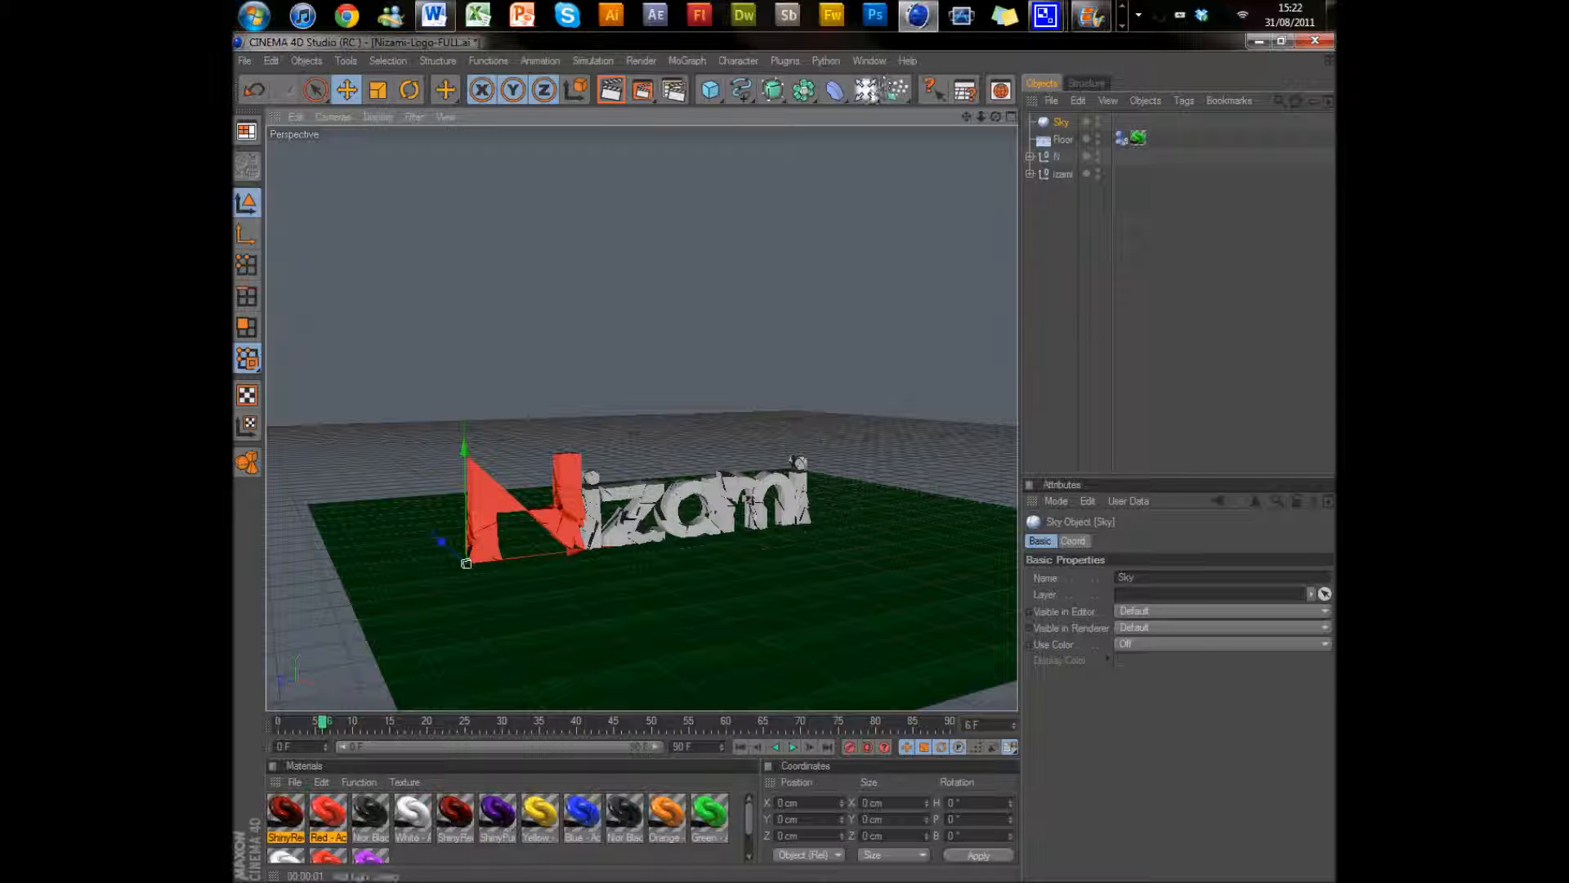
left_click(866, 96)
left_click(891, 107)
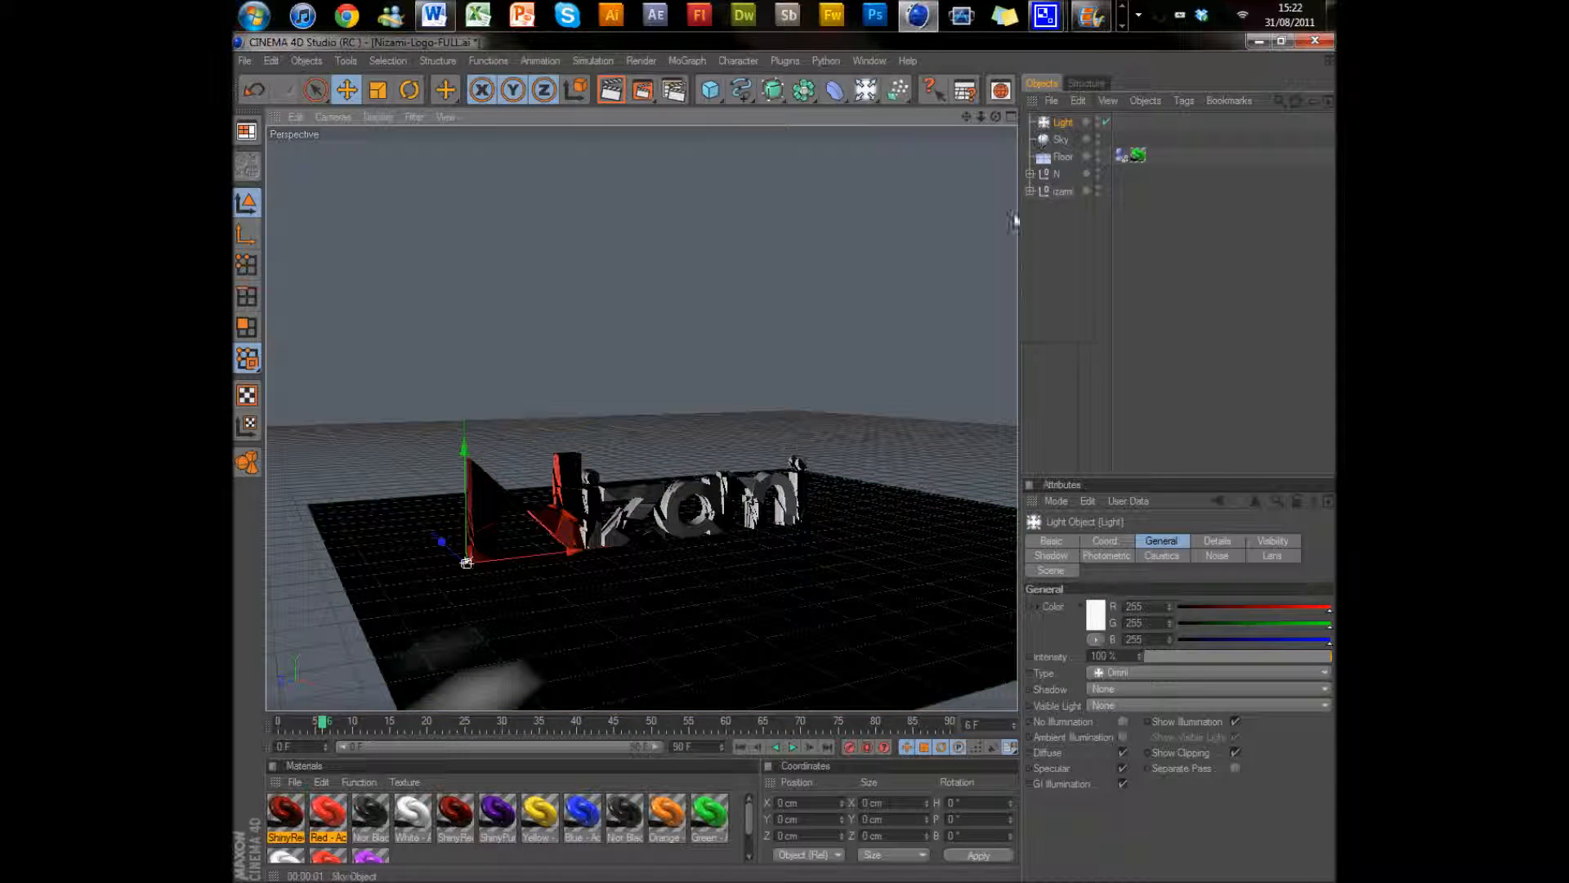
- Go to frame 5 and move the light above the floor to about X 469 cm, Y 3756 cm and Z -658 cm
mouse_move(468, 486)
left_mouse_down()
mouse_move(805, 329)
mouse_move(787, 465)
mouse_move(469, 484)
left_mouse_up()
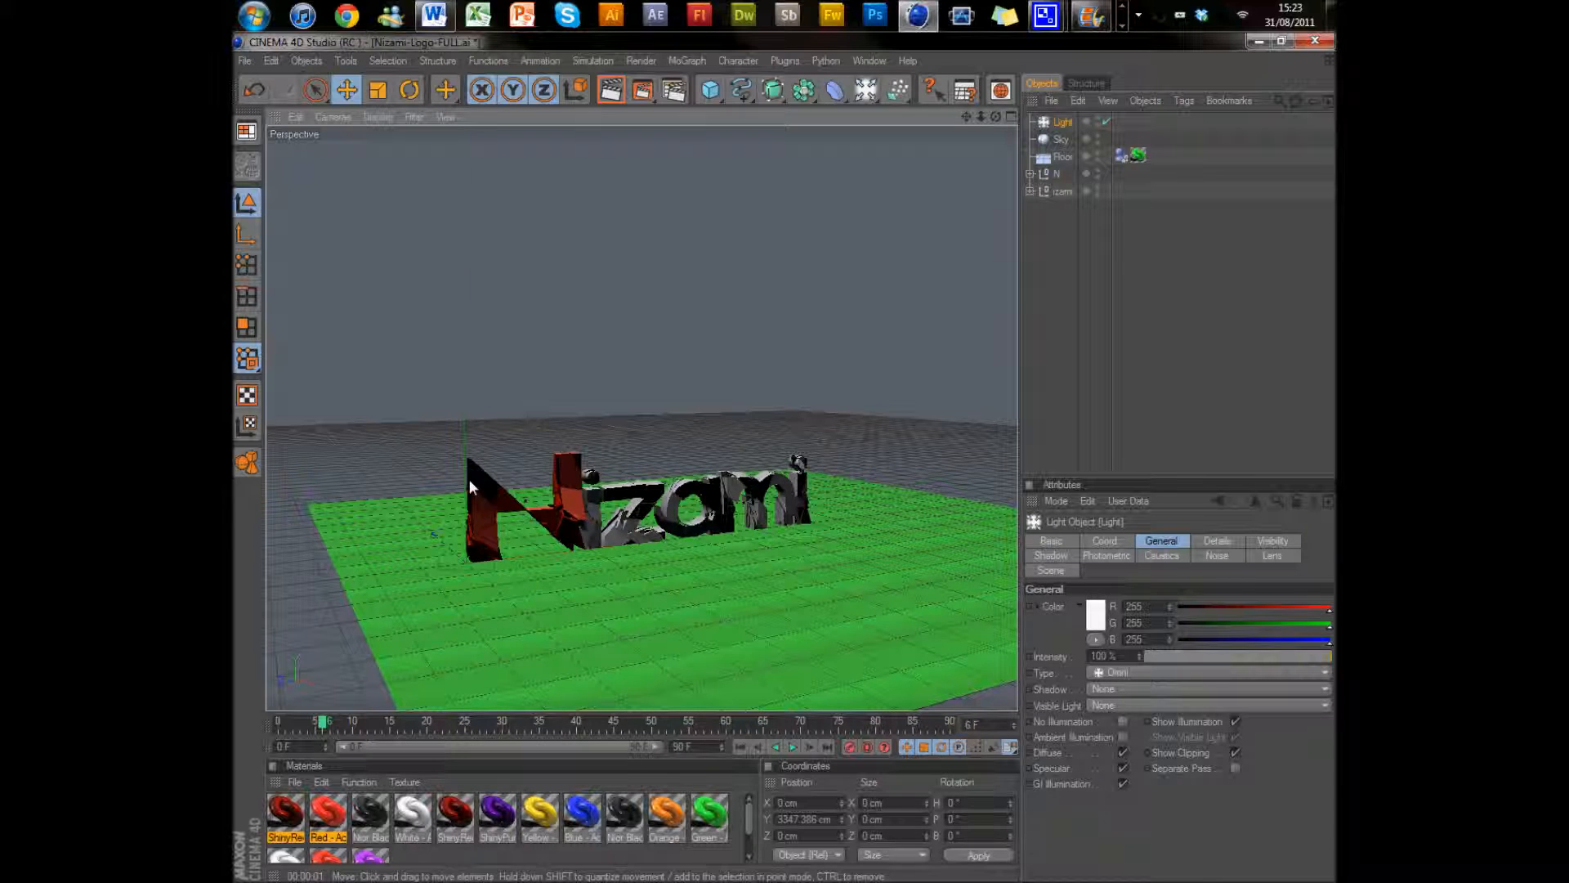
left_click(317, 722)
scroll(588, 417, "down", 6)
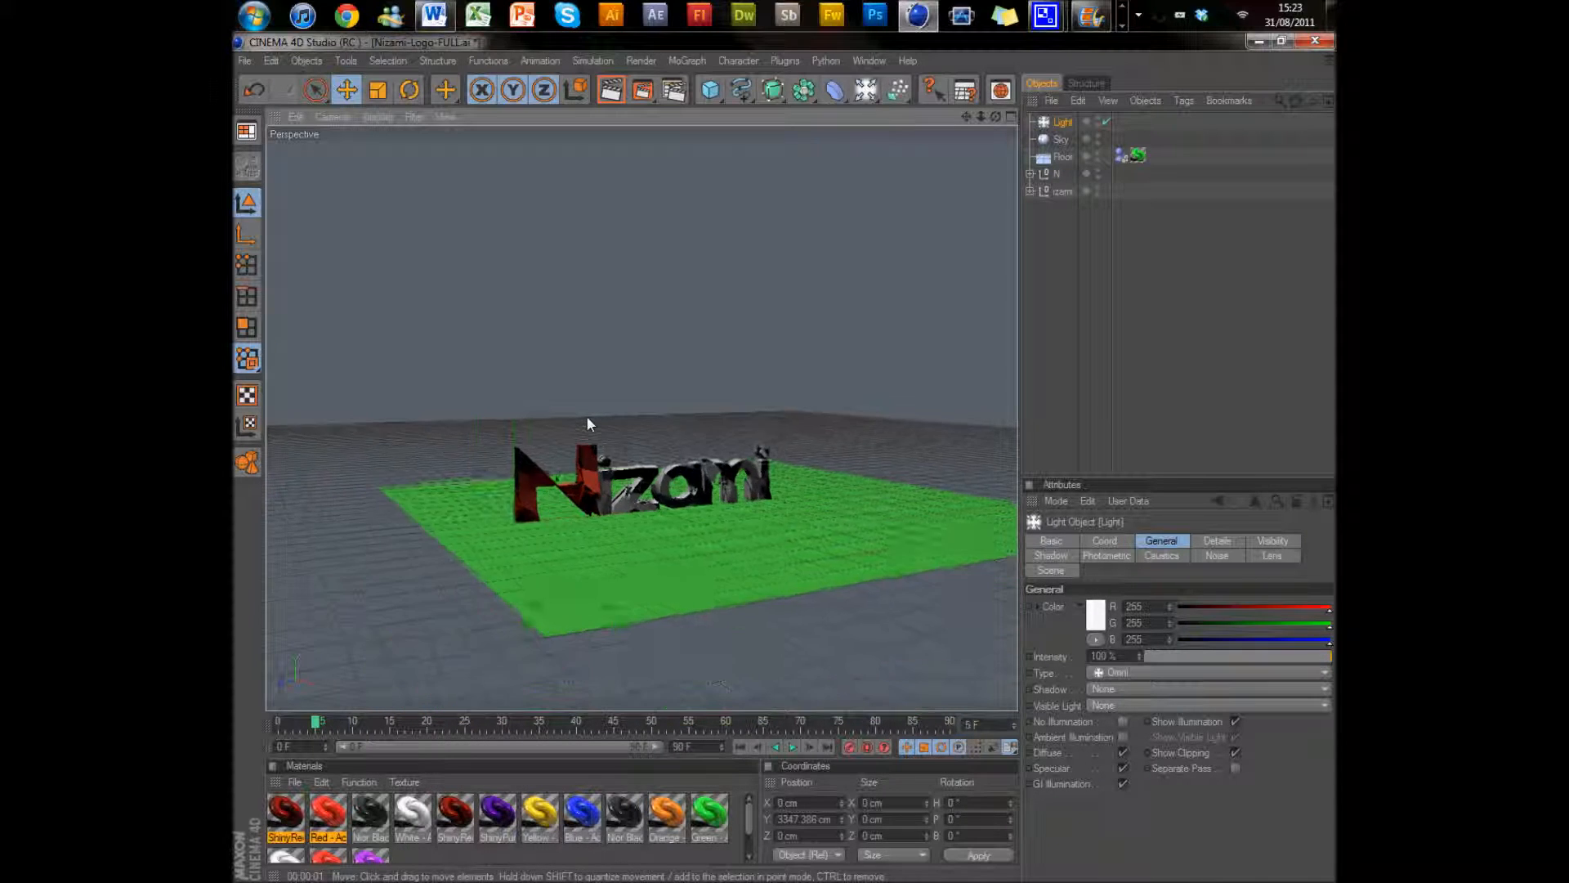
scroll(587, 415, "down", 6)
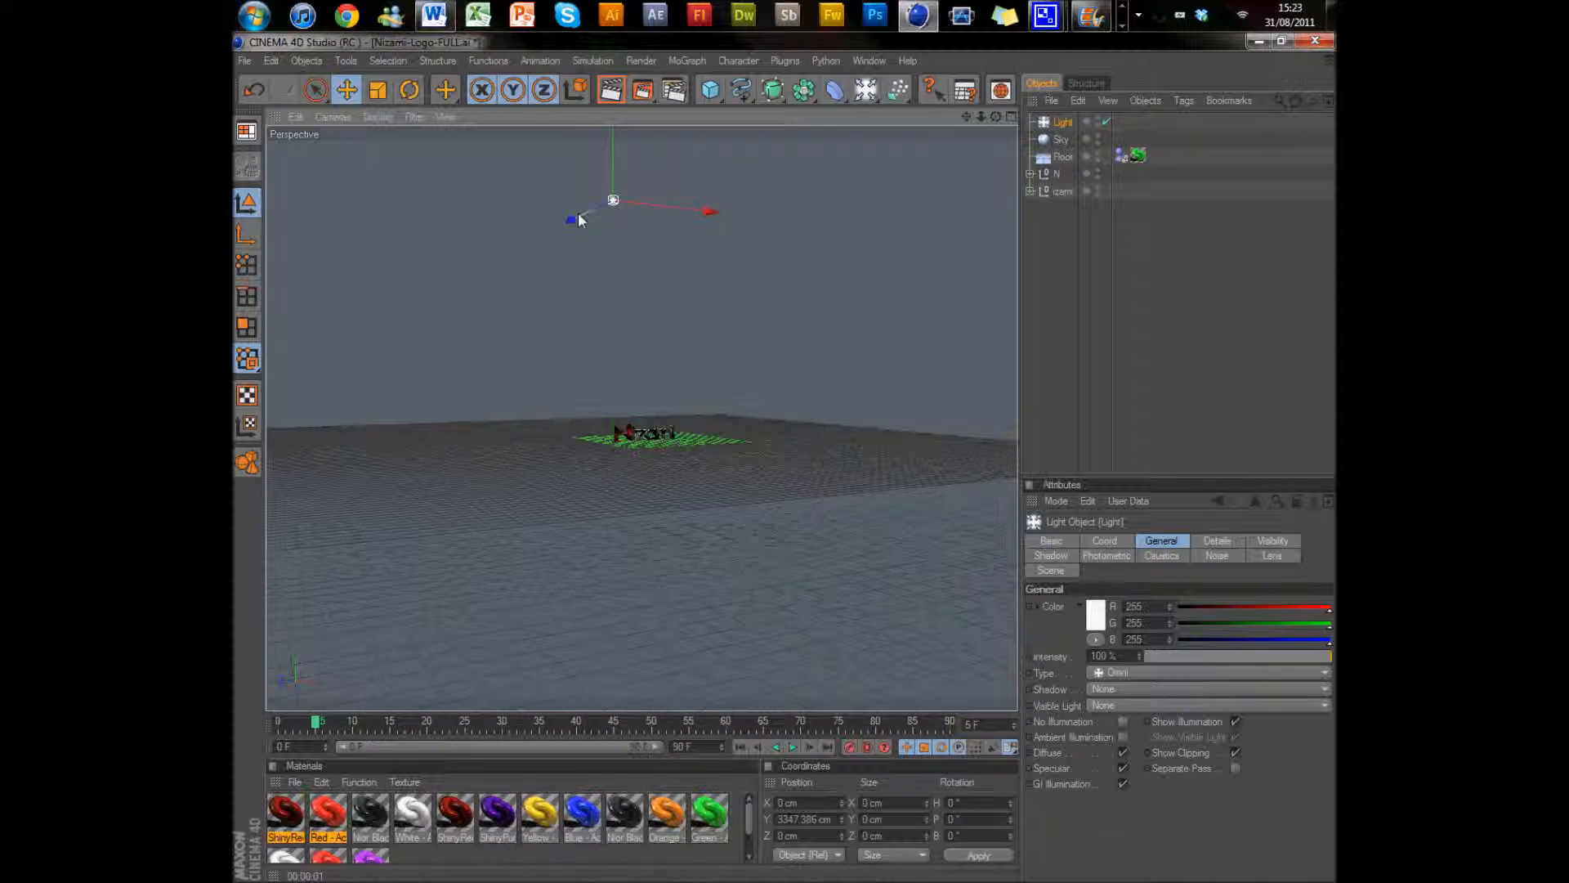
left_click_drag(572, 219, 585, 227)
left_click_drag(995, 117, 529, 245)
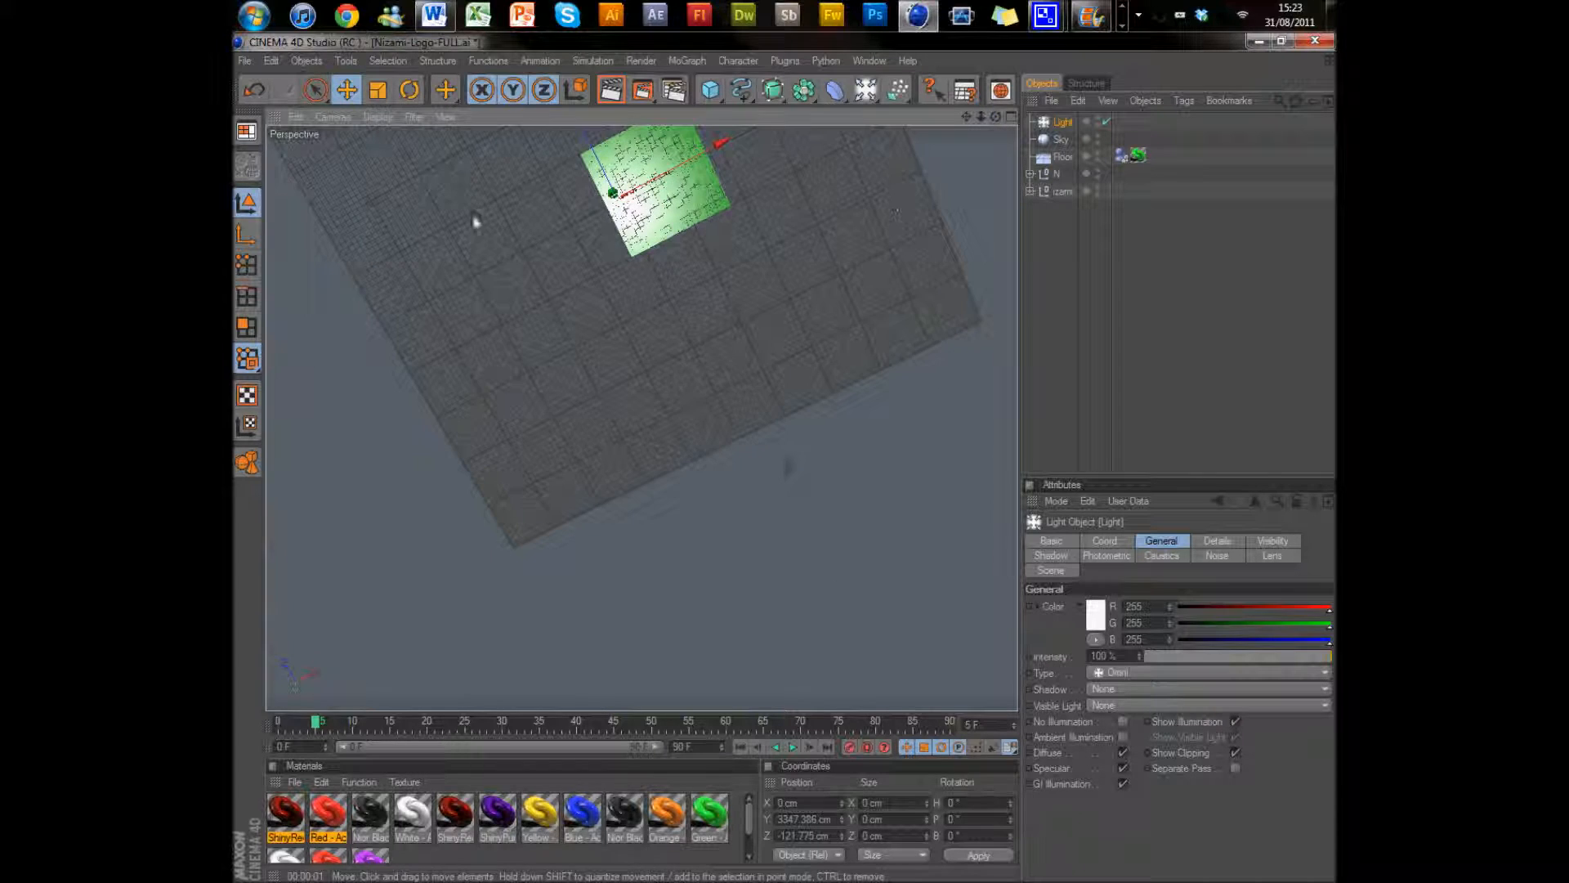
left_click_drag(590, 145, 784, 459)
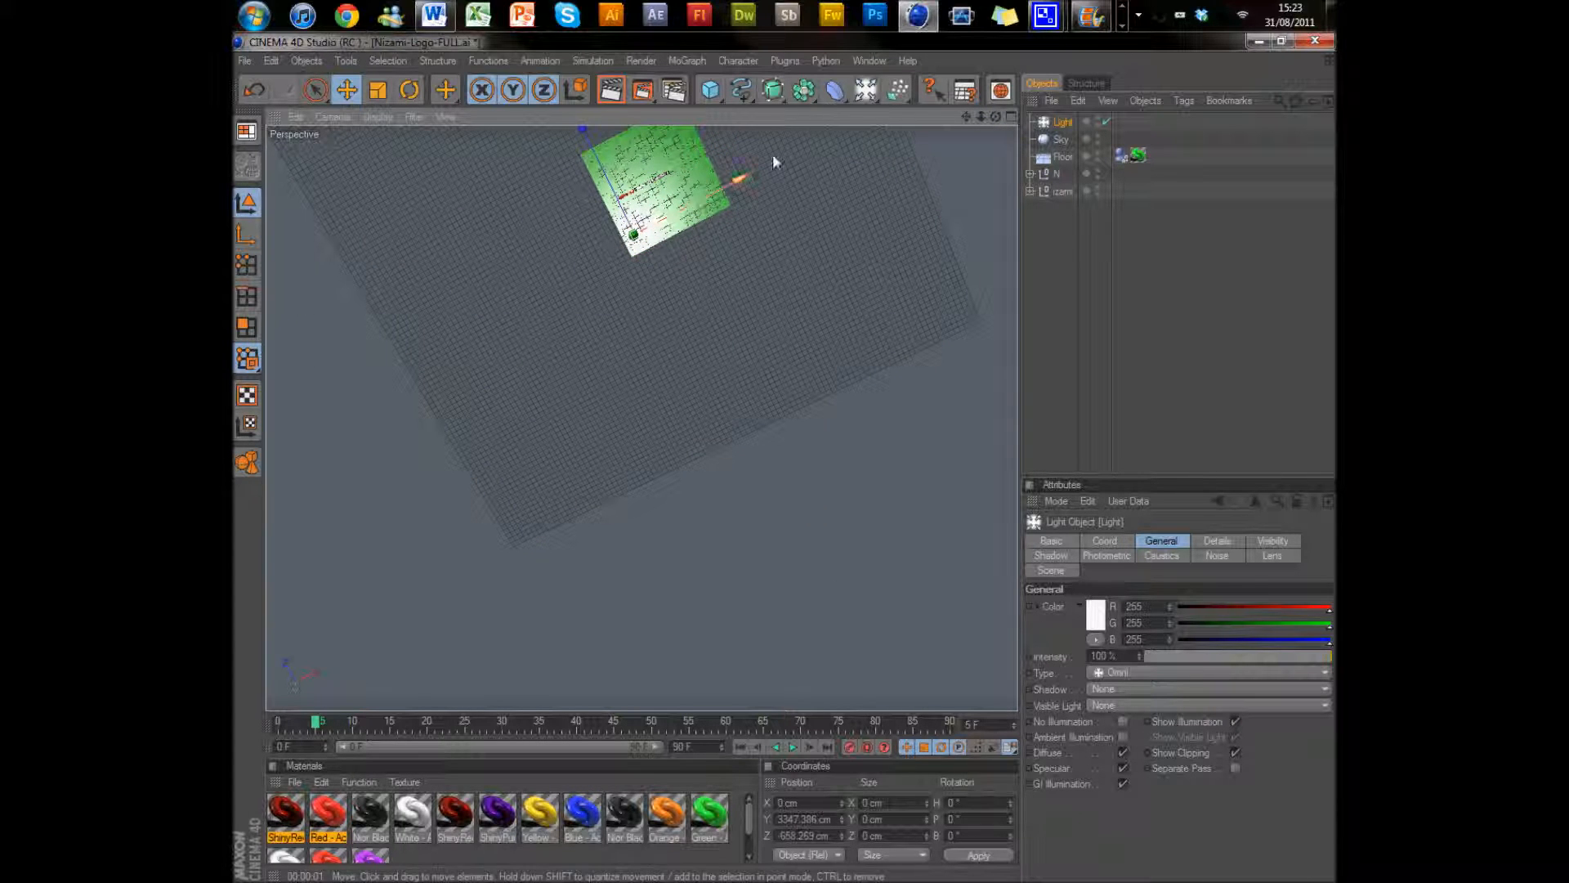
left_click_drag(687, 216, 786, 466)
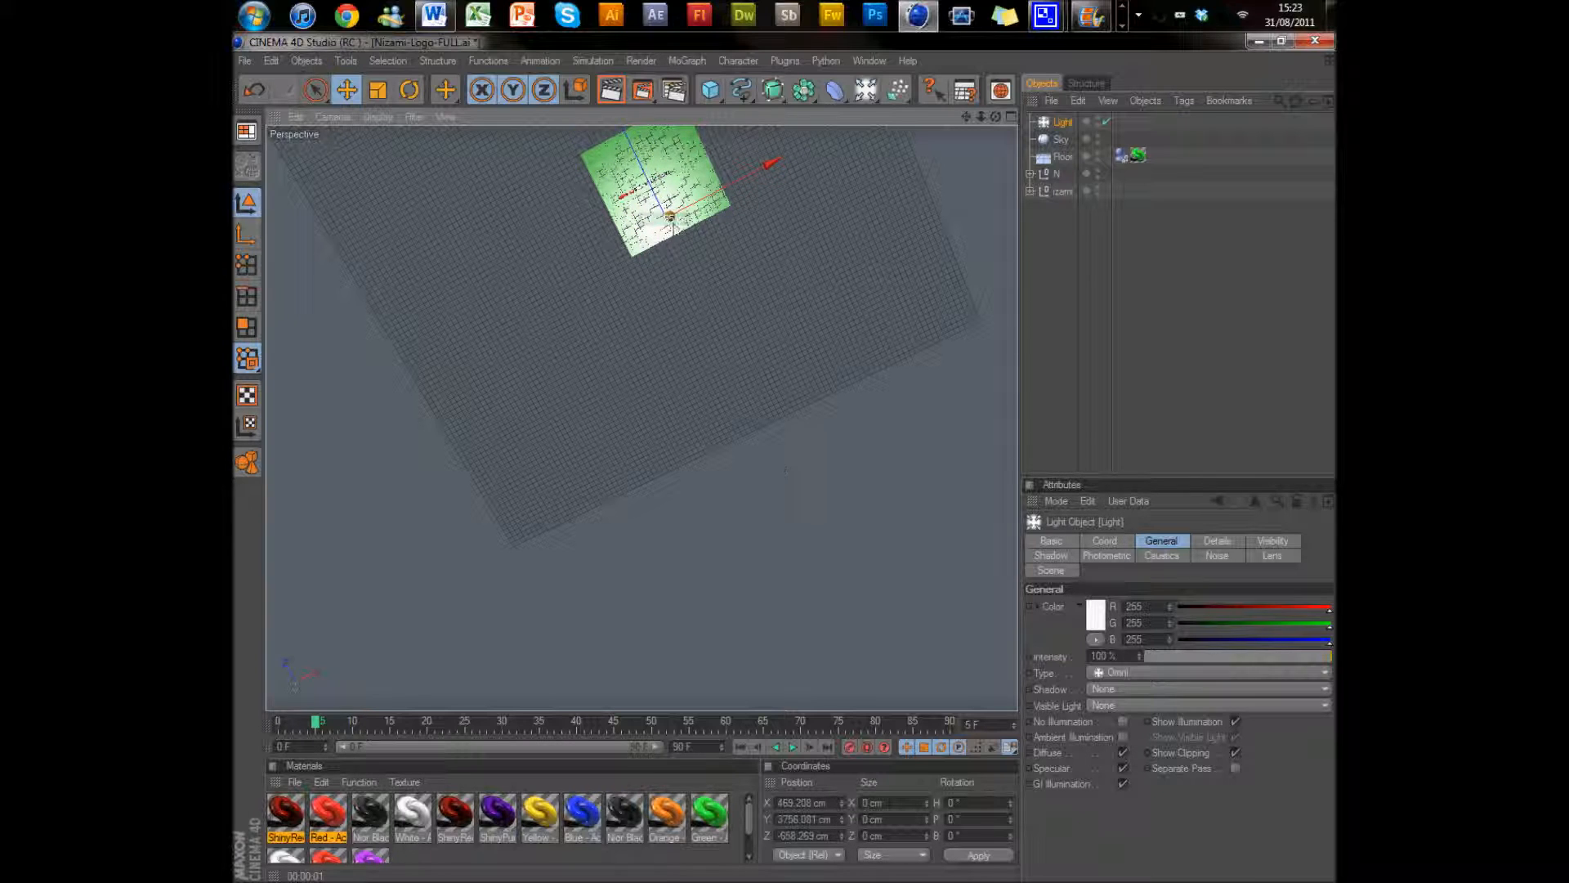
- Lower the light along Y to about 1763 cm above the floor
left_click_drag(995, 118, 785, 460)
mouse_move(670, 145)
left_mouse_down()
mouse_move(785, 459)
mouse_move(783, 506)
mouse_move(670, 165)
left_mouse_up()
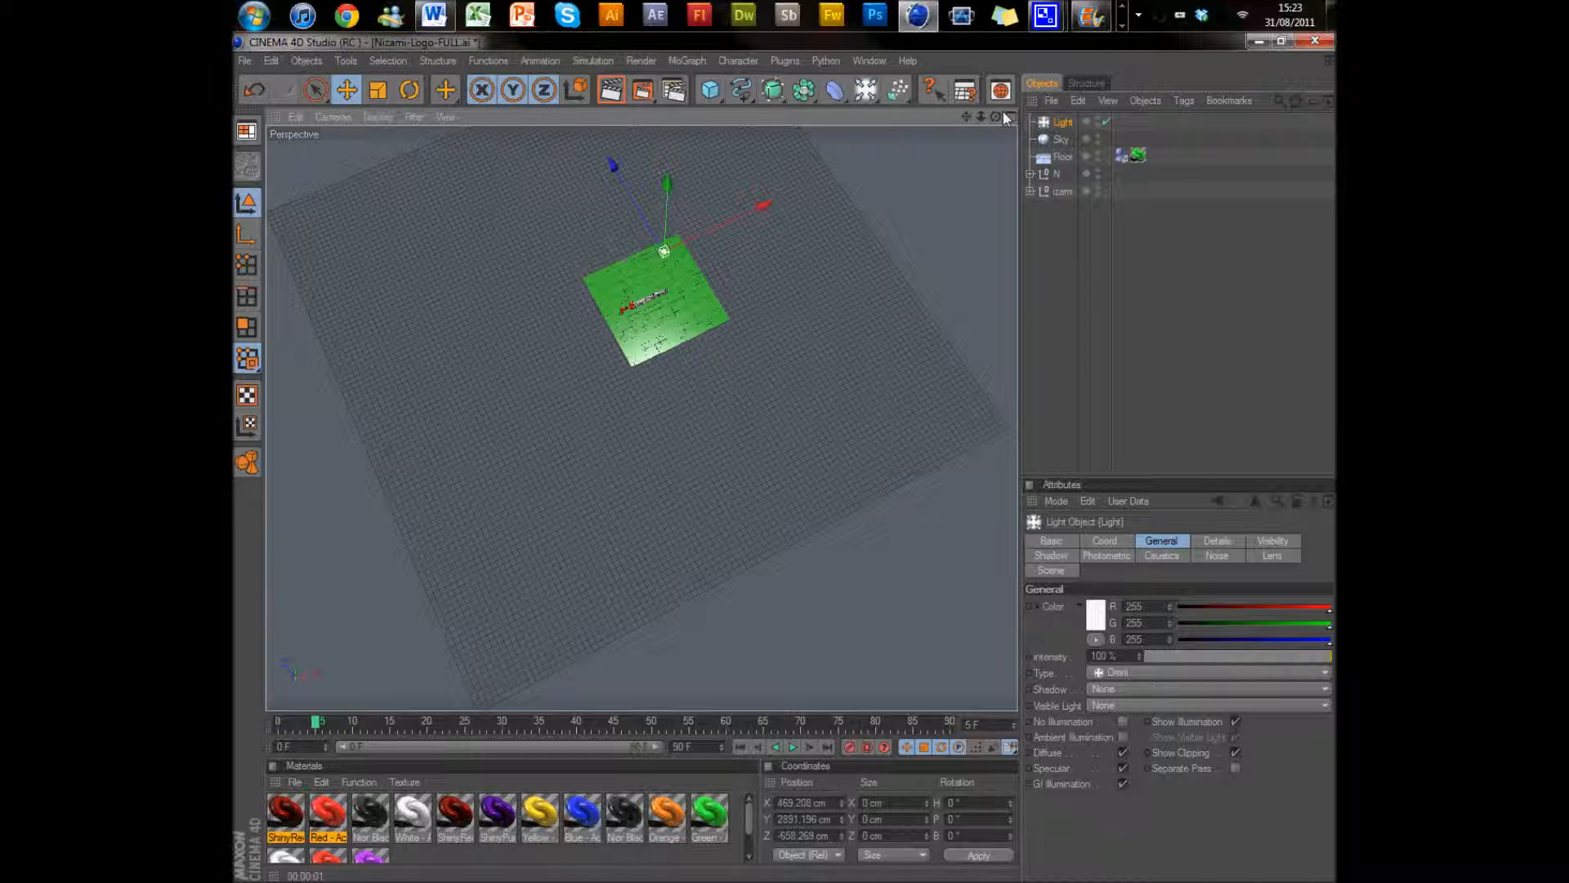
left_click_drag(787, 472, 784, 460)
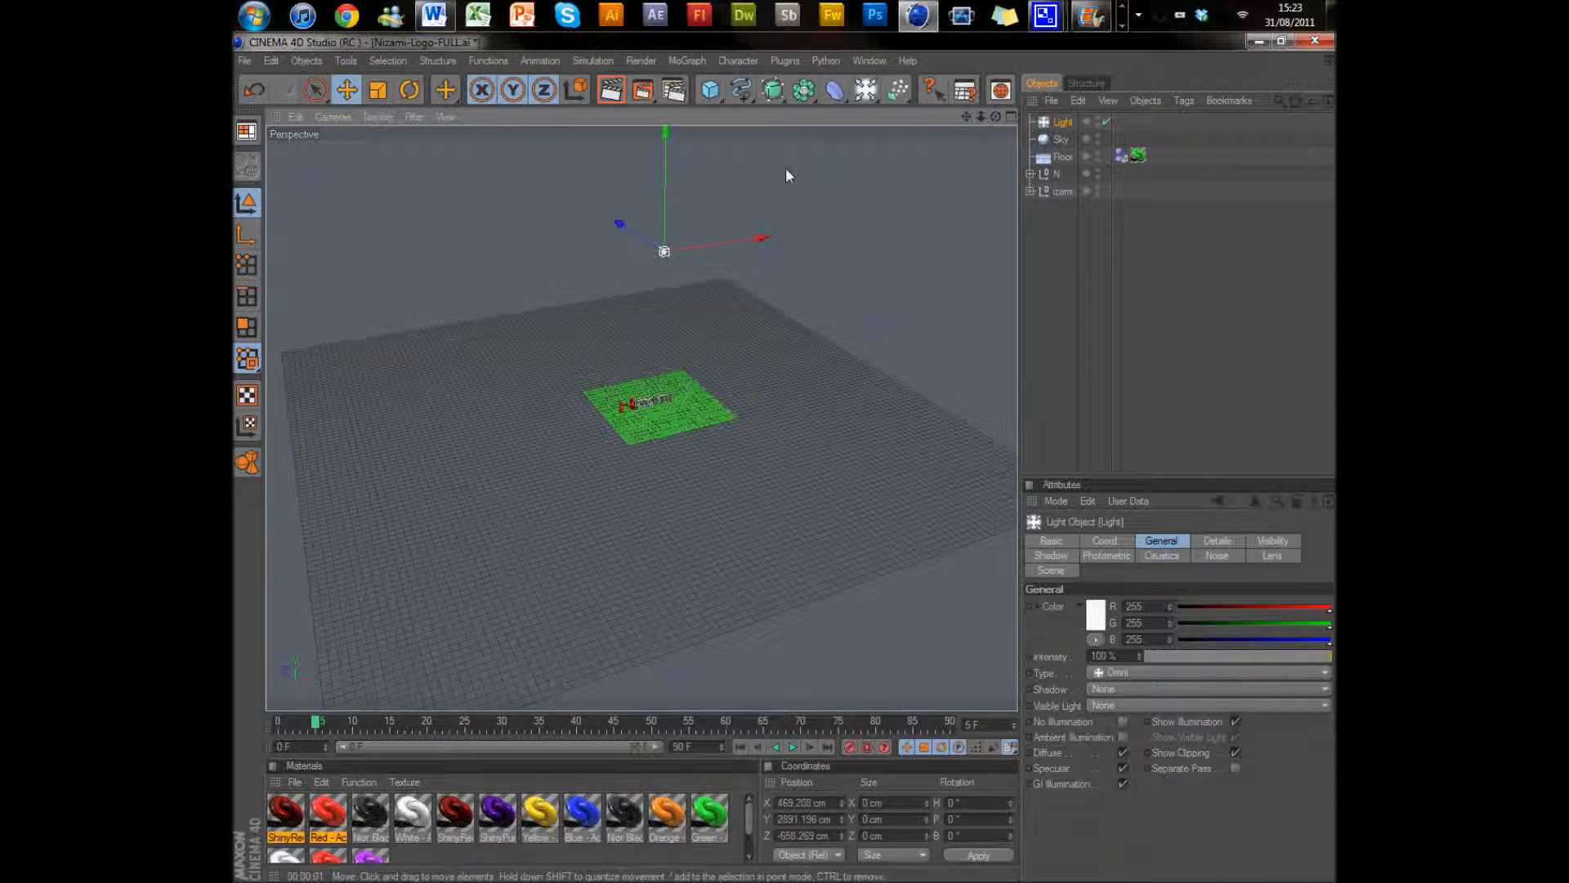
left_click_drag(668, 214, 785, 459)
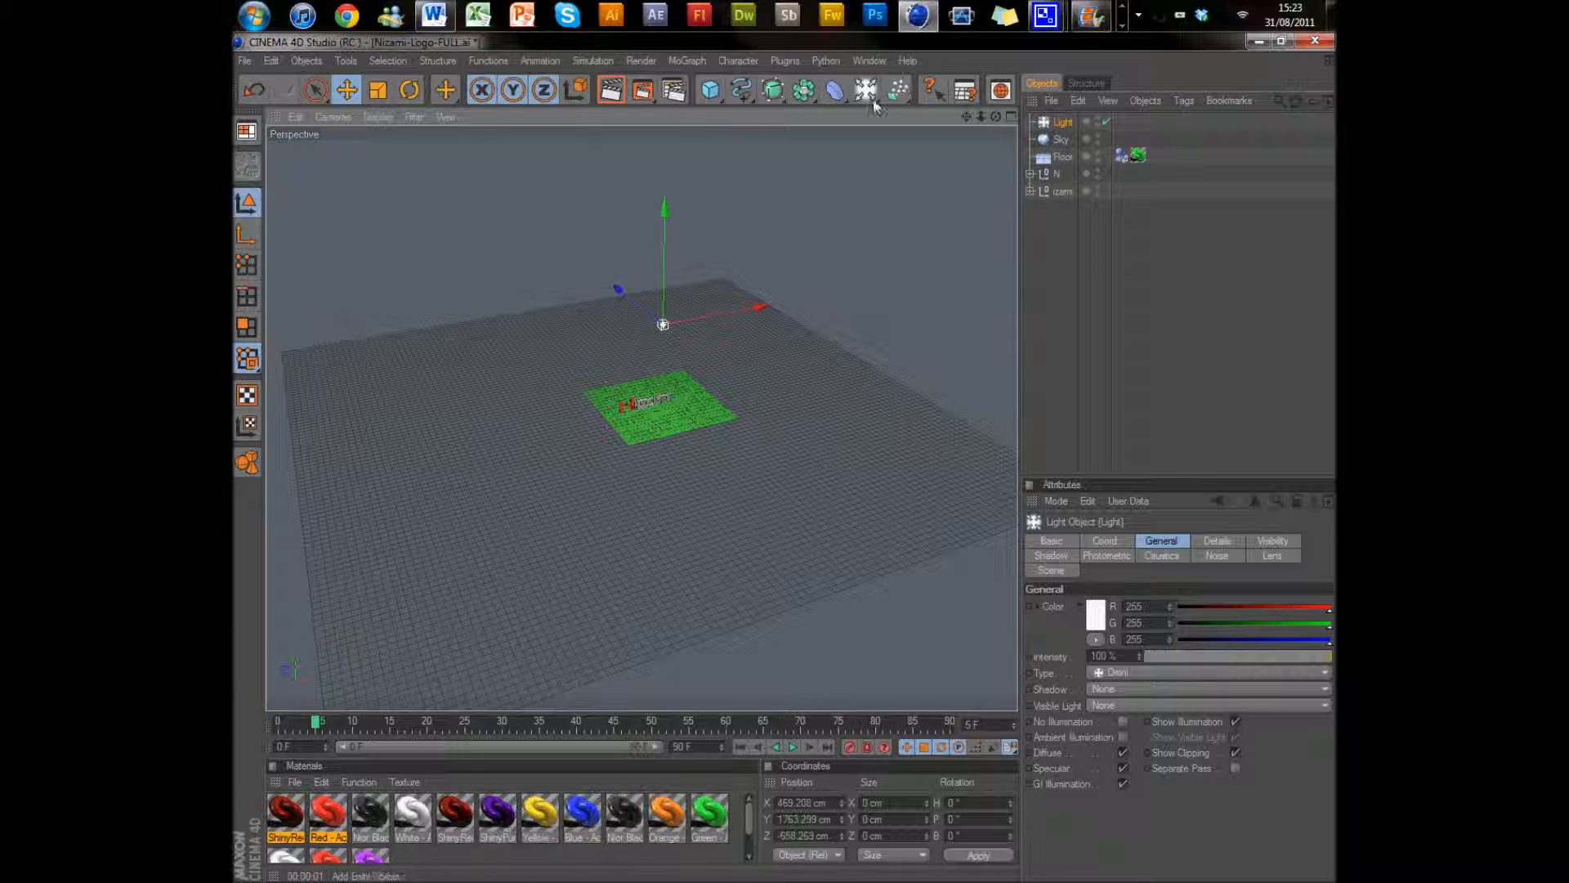
- Apply the Blue - AcresHD material to the Sky object and render the viewport to check the lit scene
left_click_drag(962, 489, 963, 492)
left_click(903, 439)
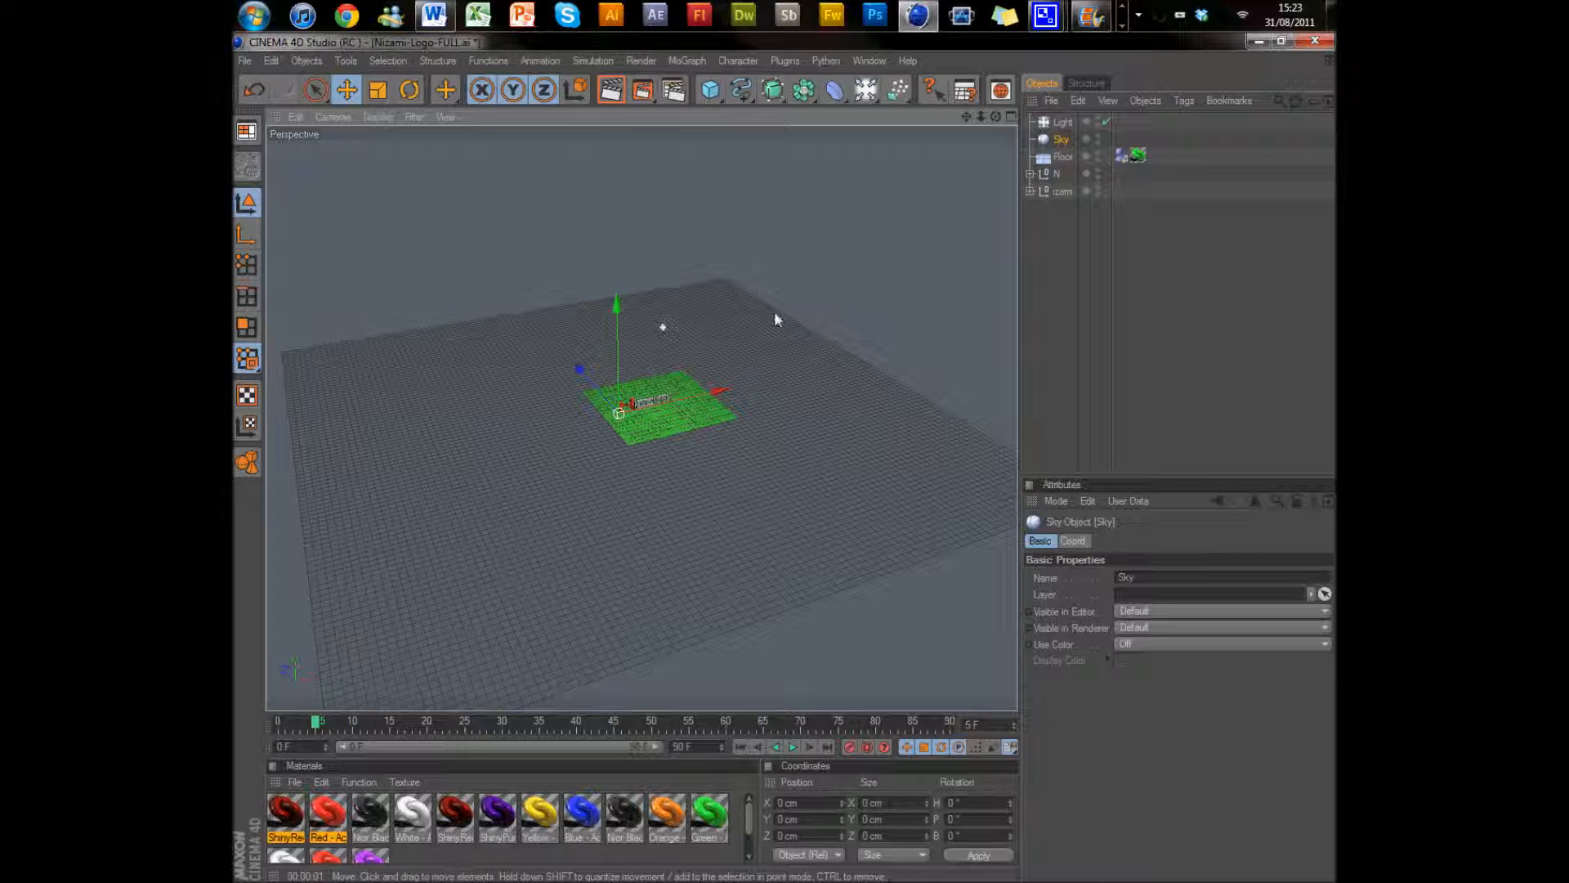
scroll(716, 359, "up", 5)
scroll(714, 354, "up", 3)
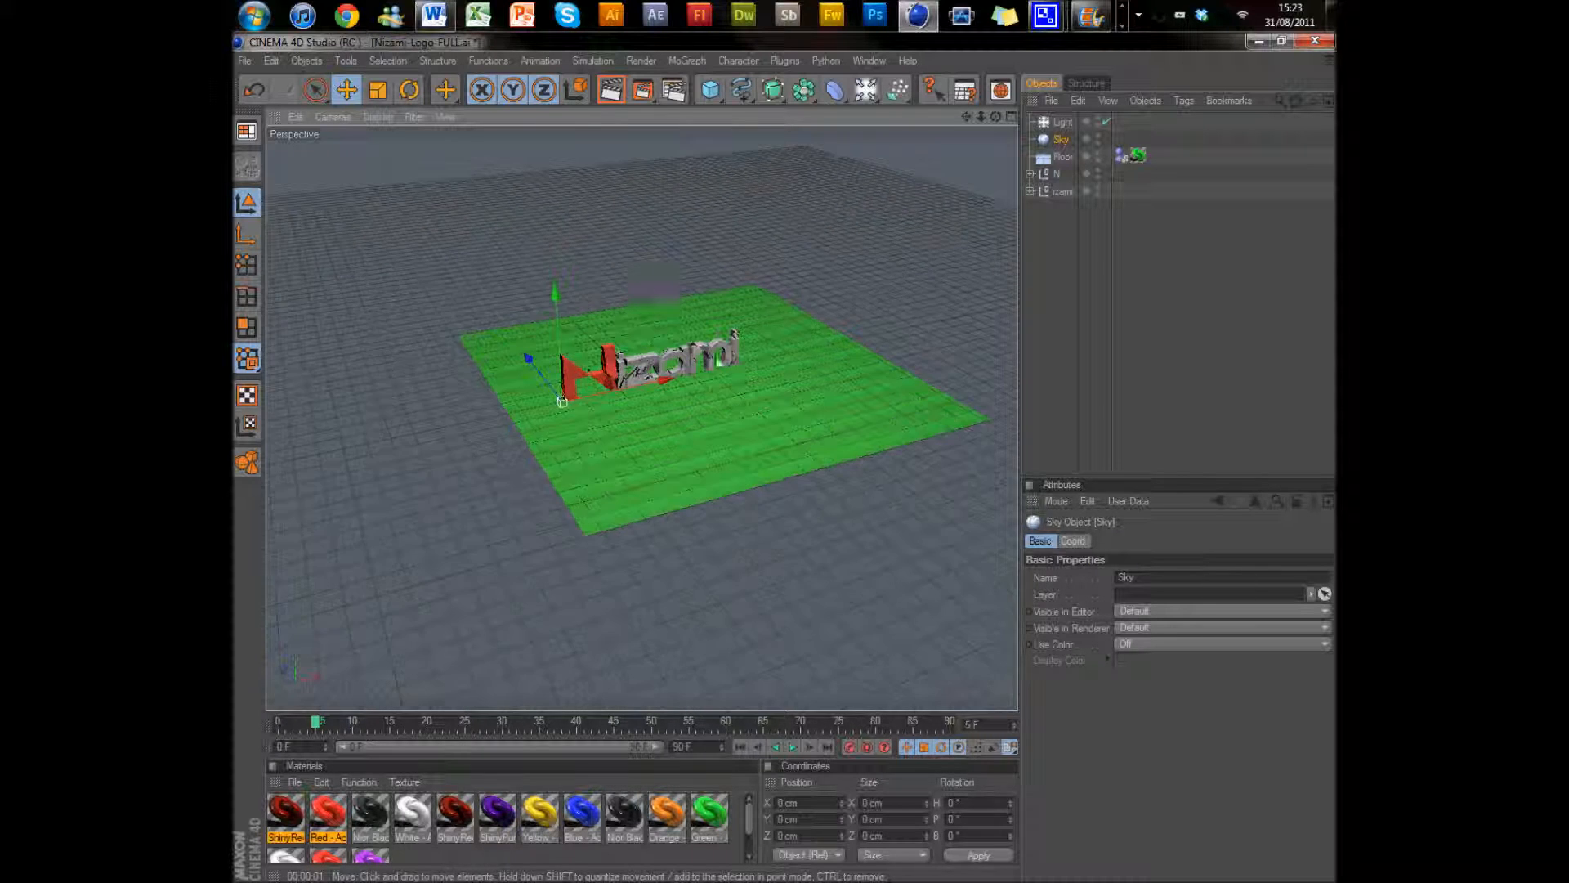
scroll(838, 320, "up", 4)
scroll(838, 321, "up", 2)
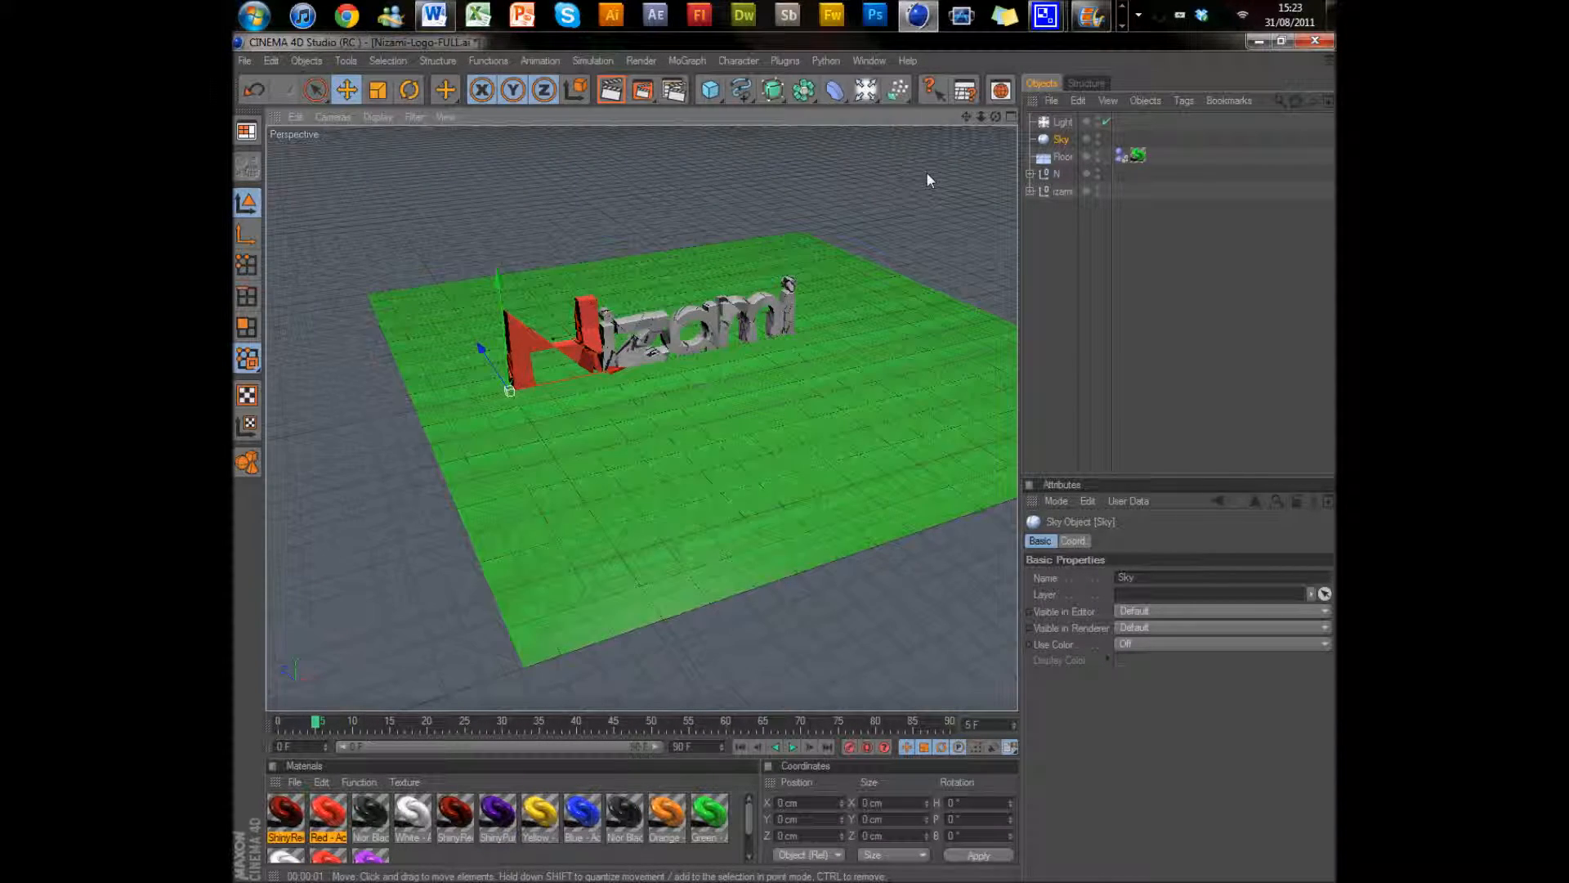
left_click_drag(996, 117, 785, 458)
left_click_drag(967, 117, 765, 535)
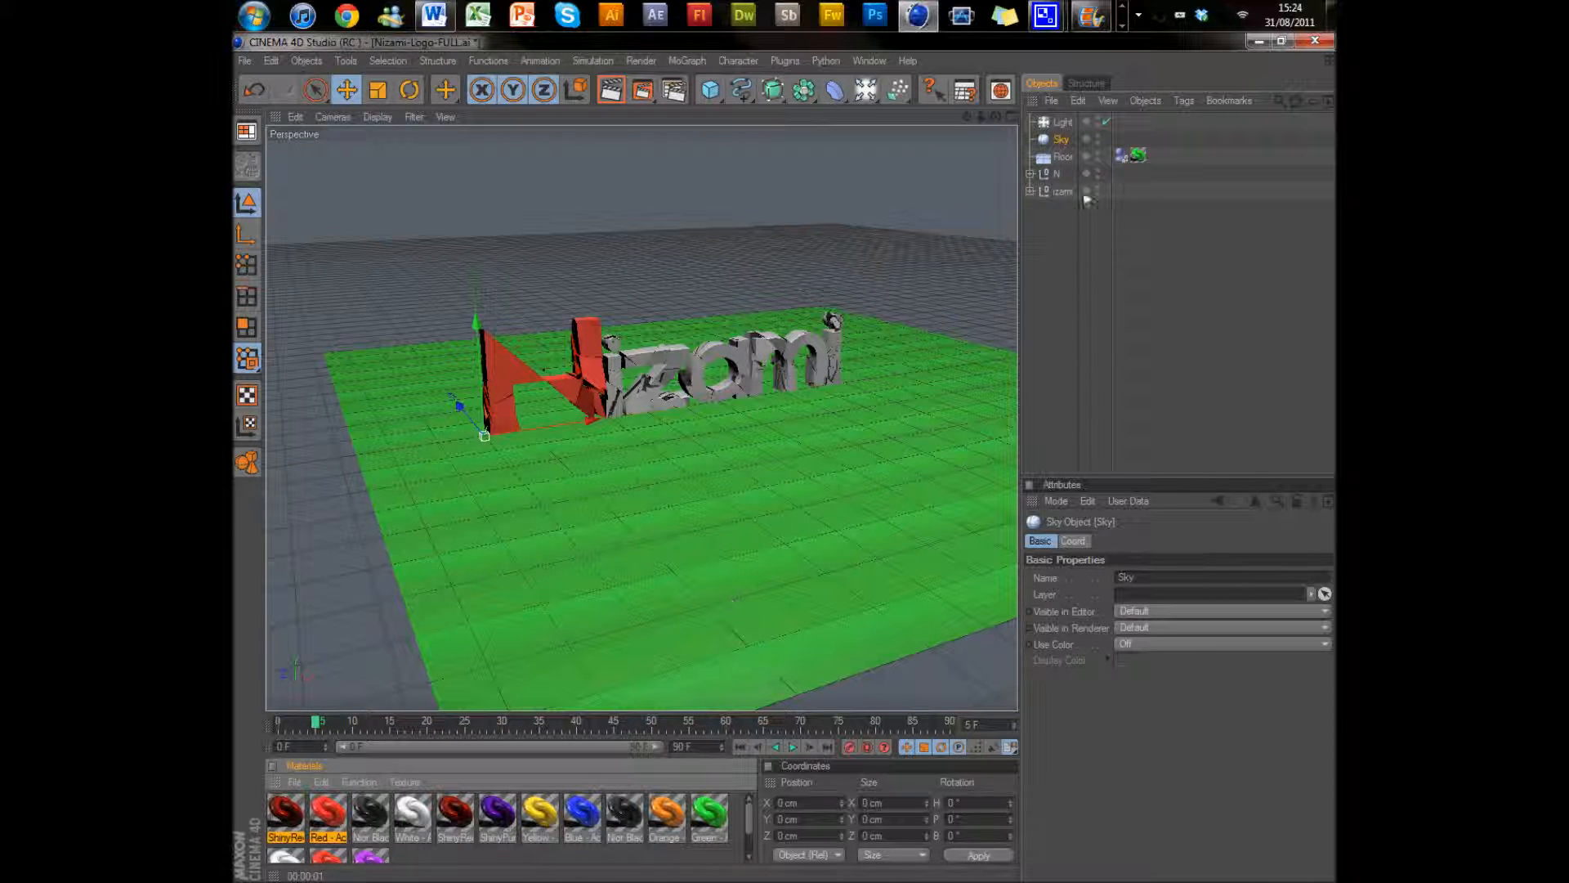
left_click_drag(1054, 142, 1054, 141)
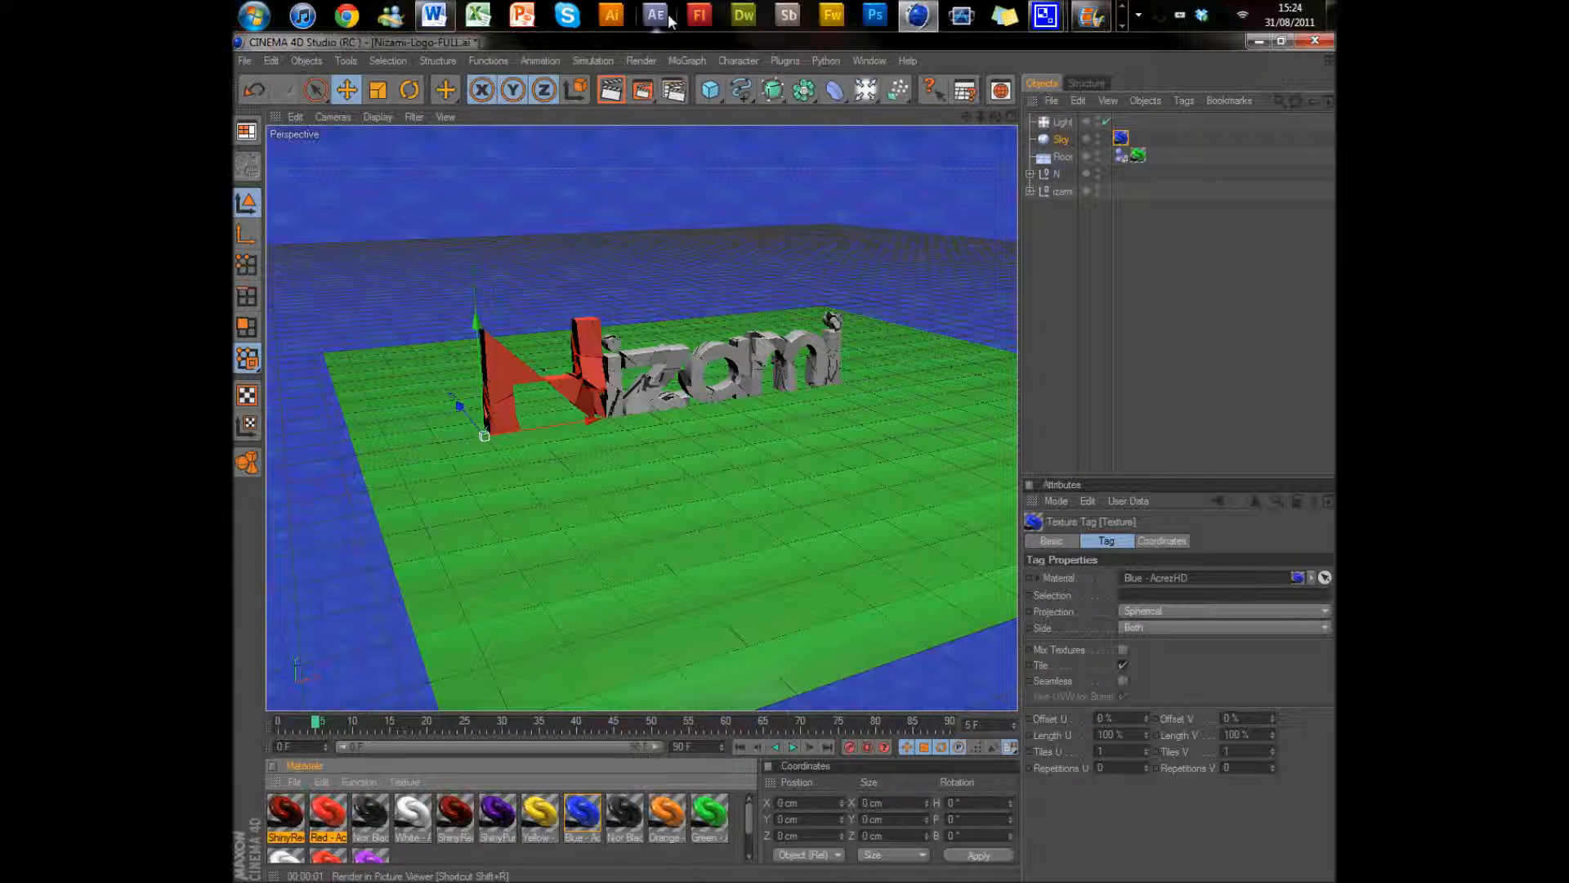
left_click(613, 90)
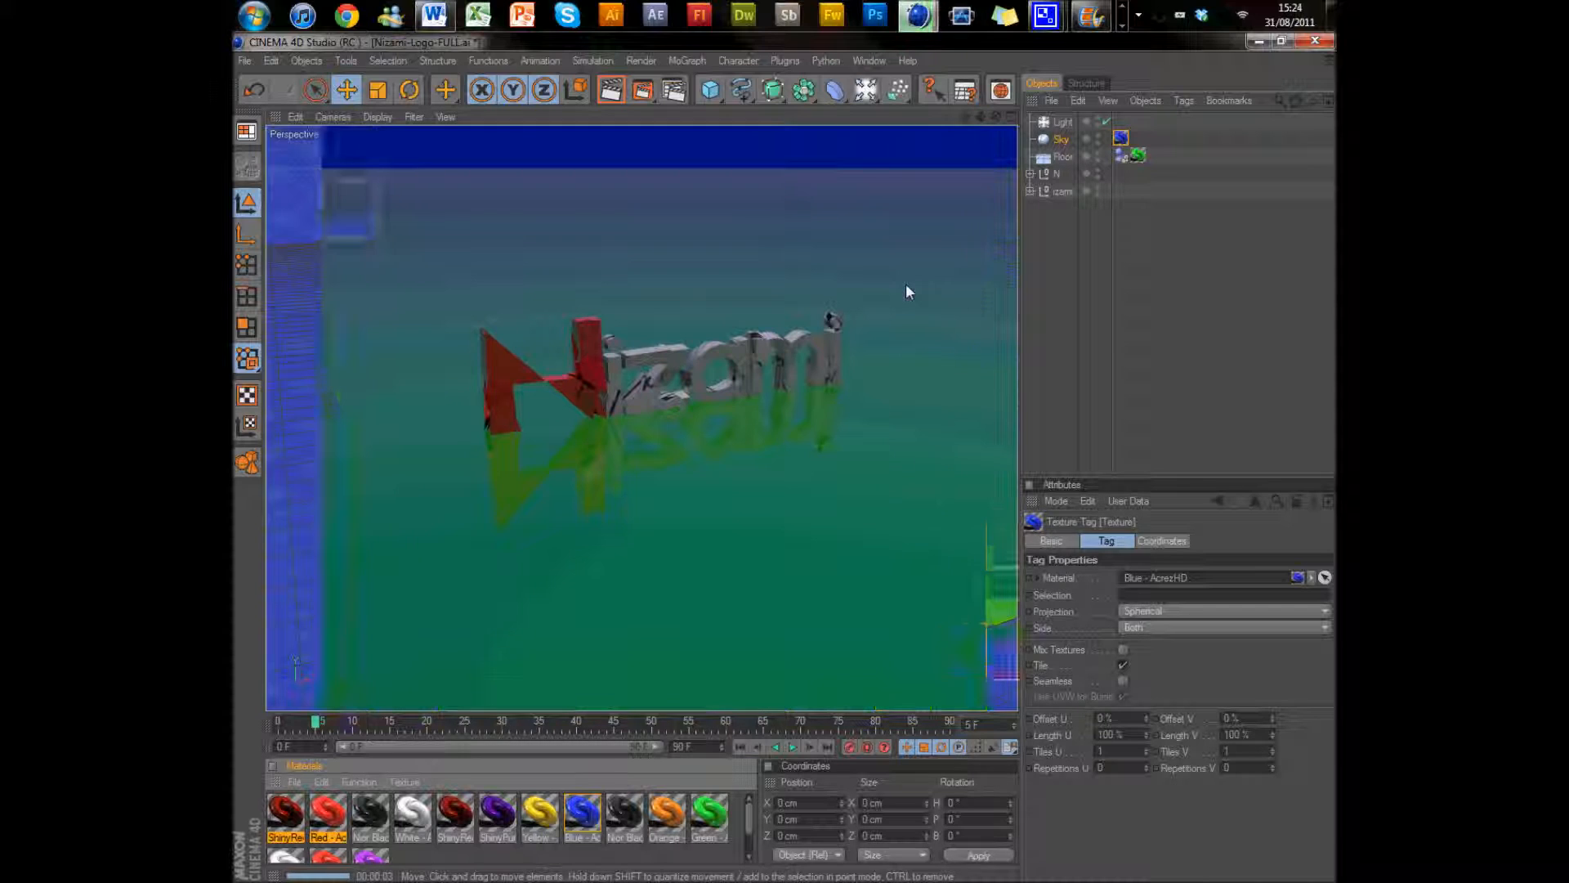
- Remove the blue material from the Sky, delete the Sky object and render the viewport
left_click(1122, 138)
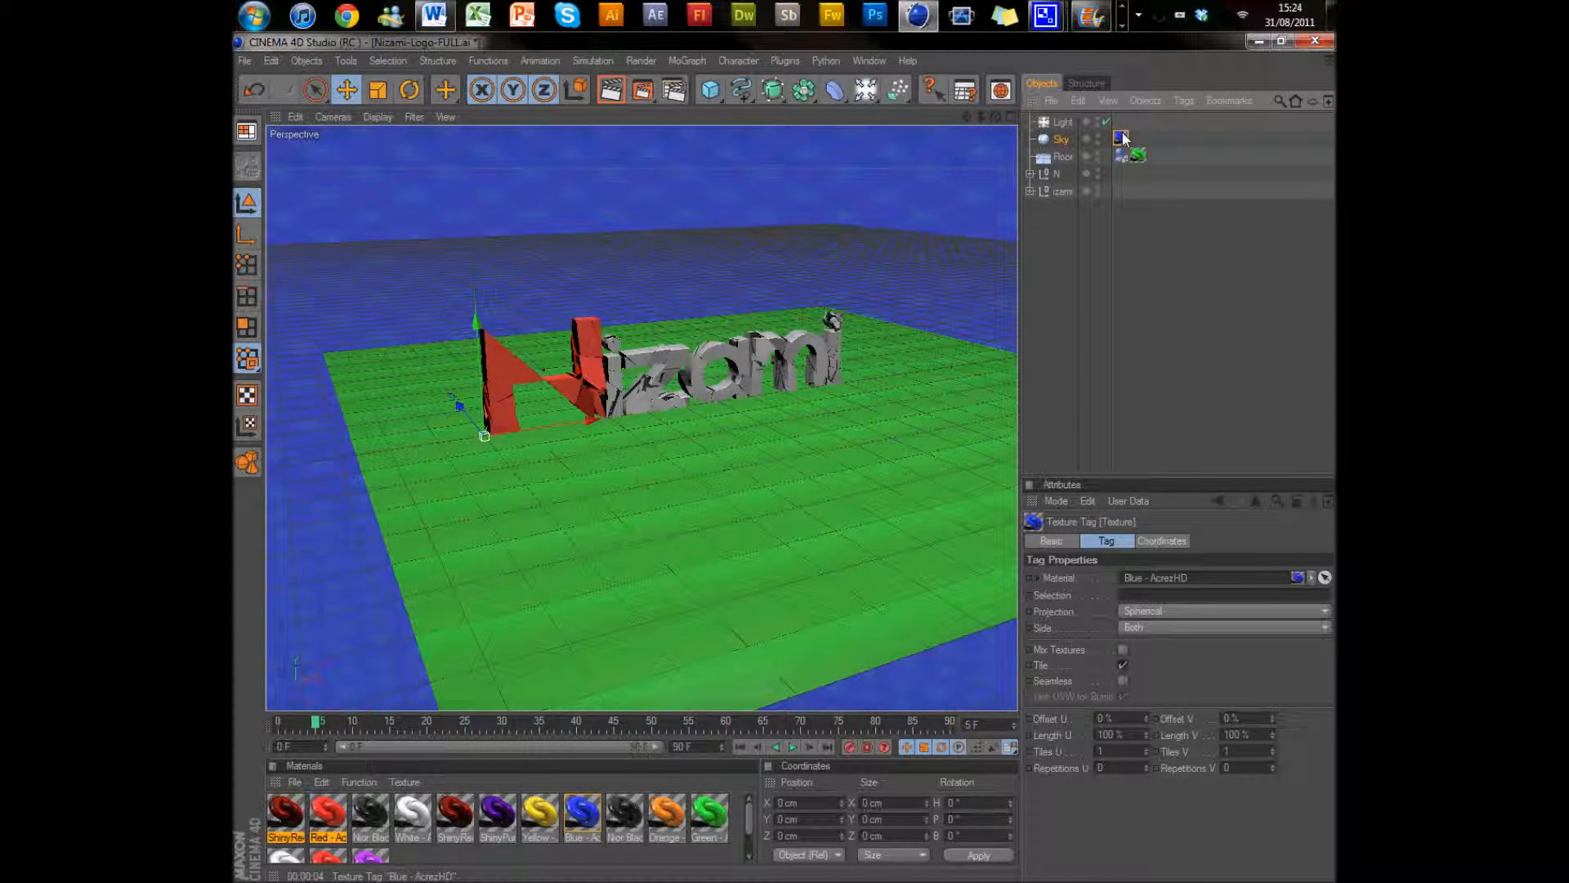
key("Delete")
left_click(1062, 139)
key("Delete")
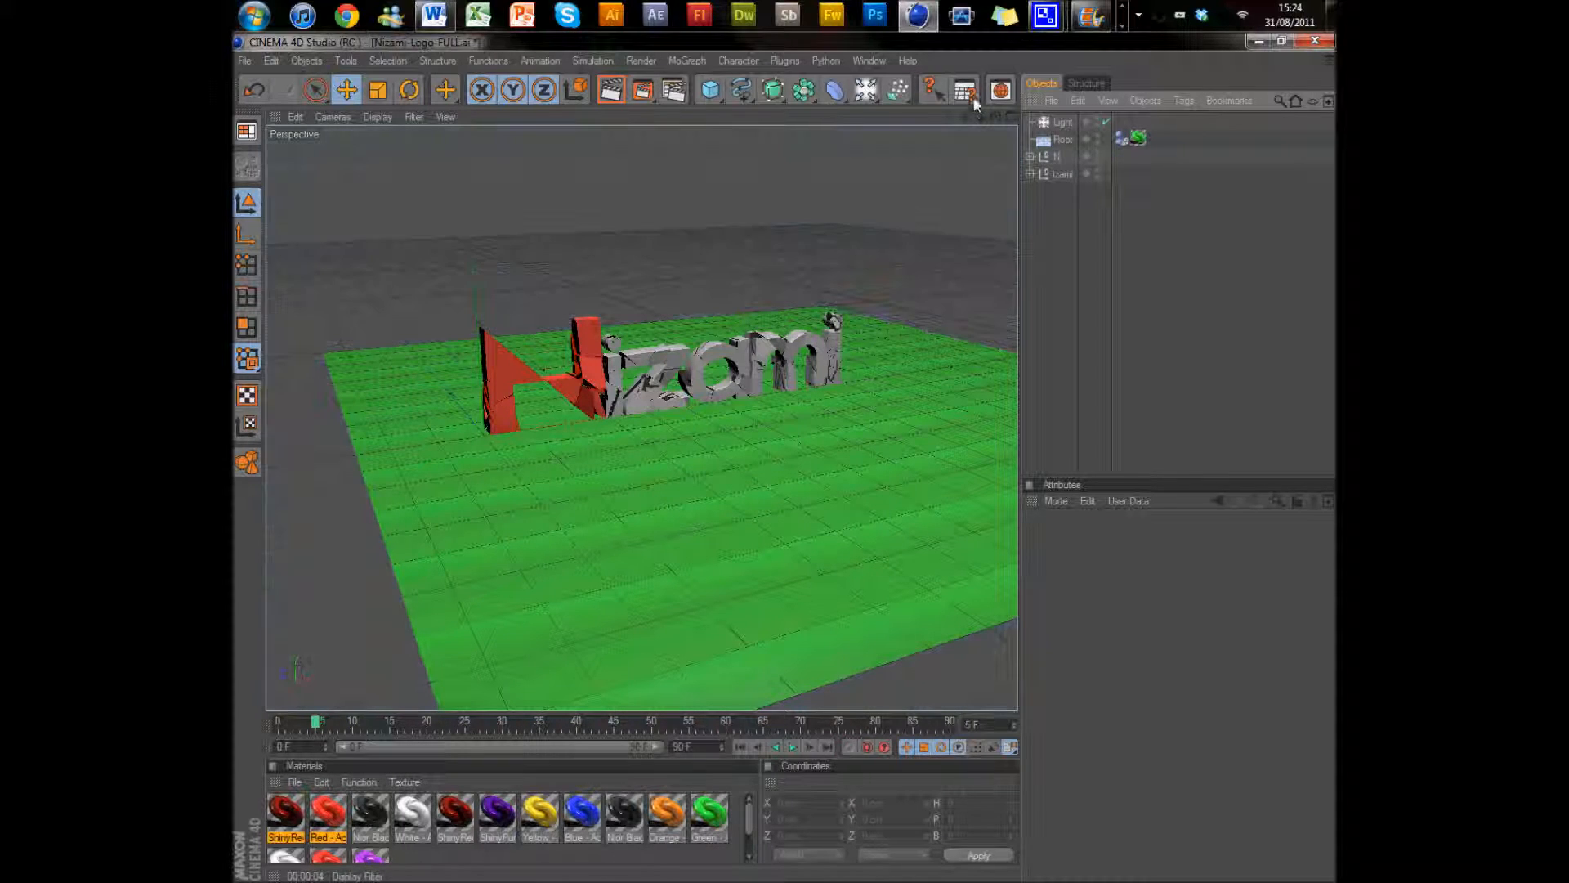
left_click(622, 92)
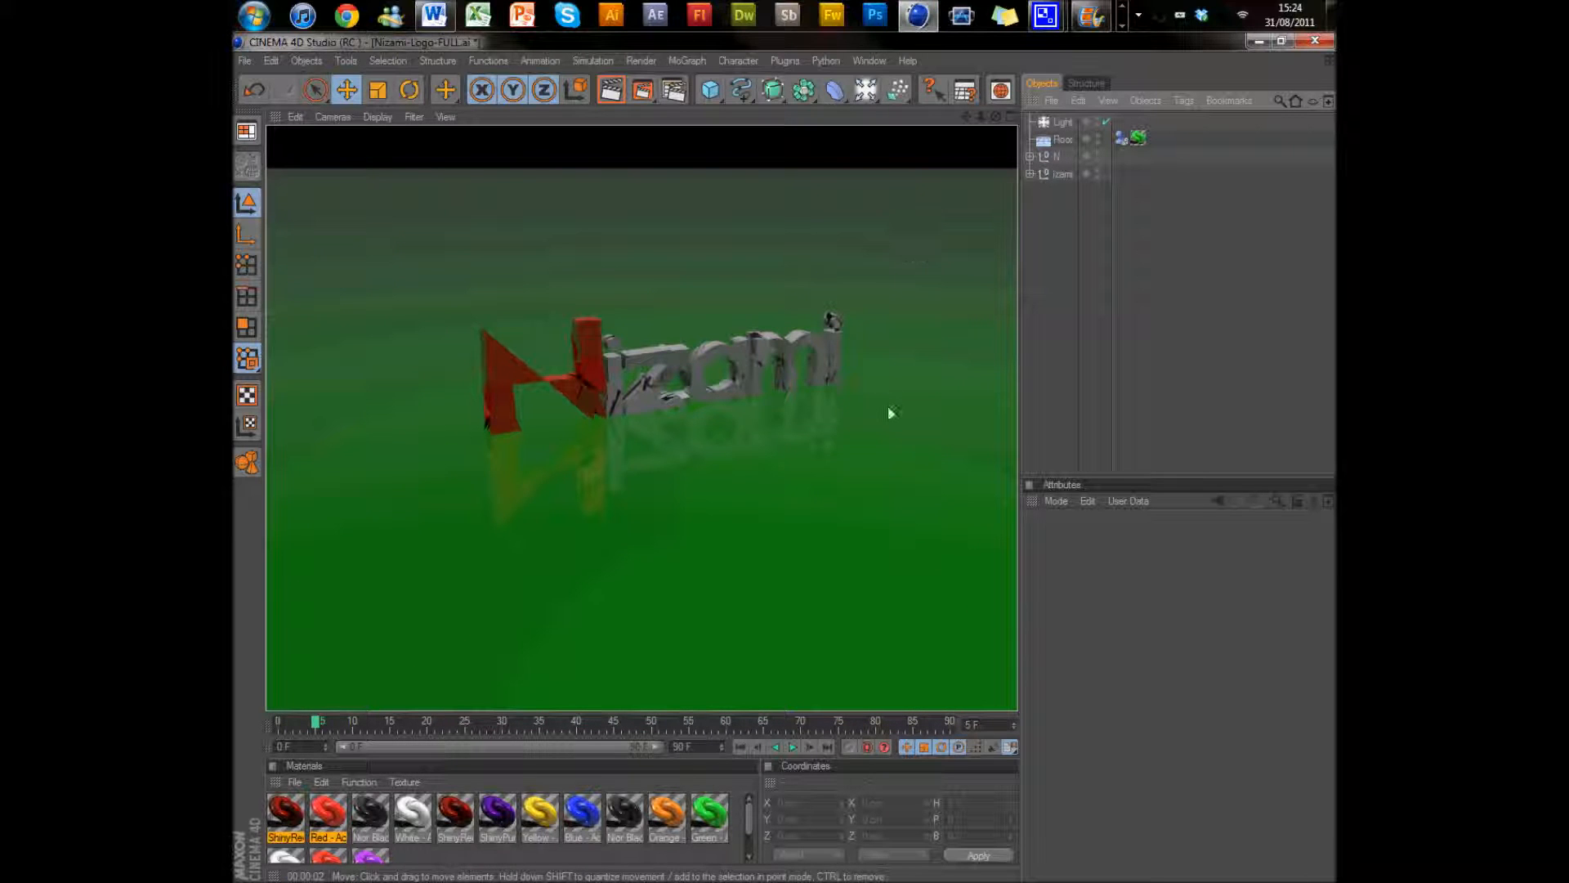
left_click(724, 431)
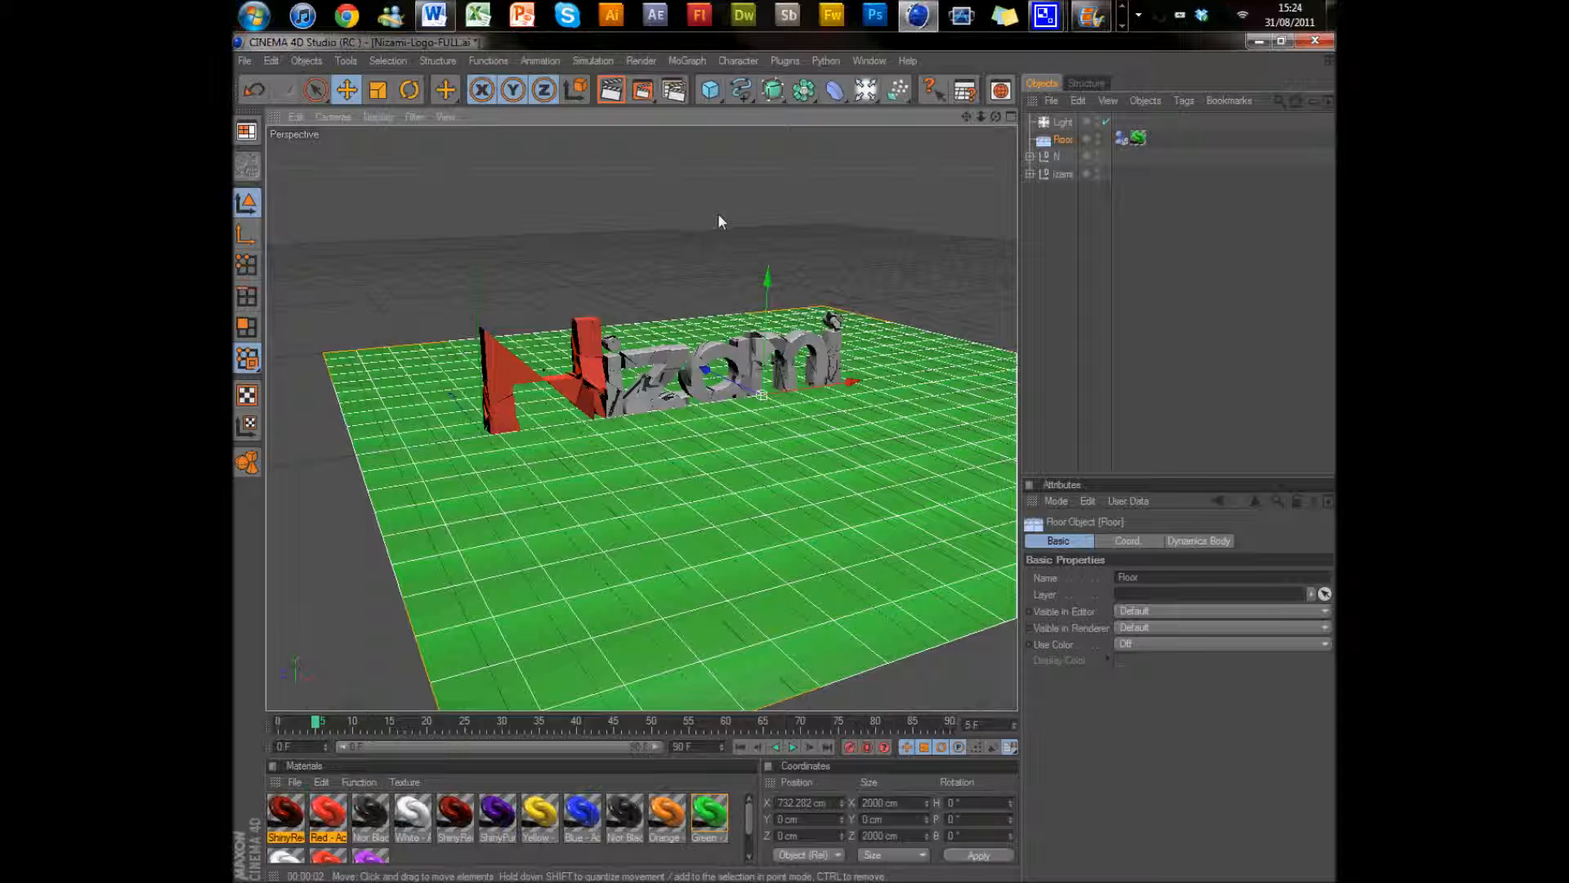
- Set the light's shadow type to Shadow Maps (Soft) and render the viewport to check the shadows
left_click(1062, 124)
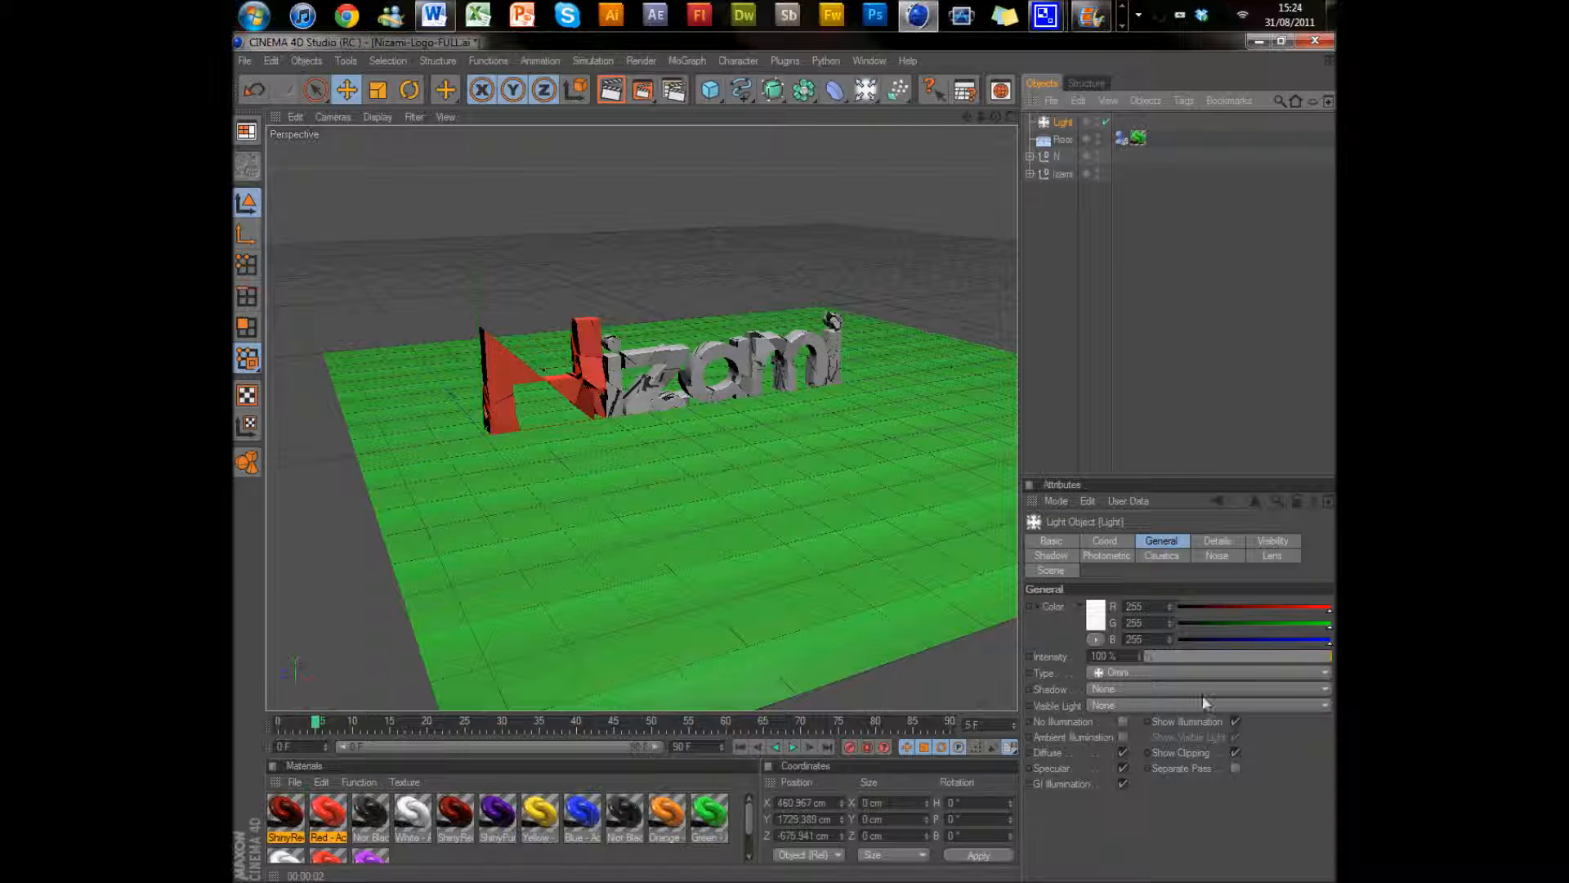
left_click(1128, 689)
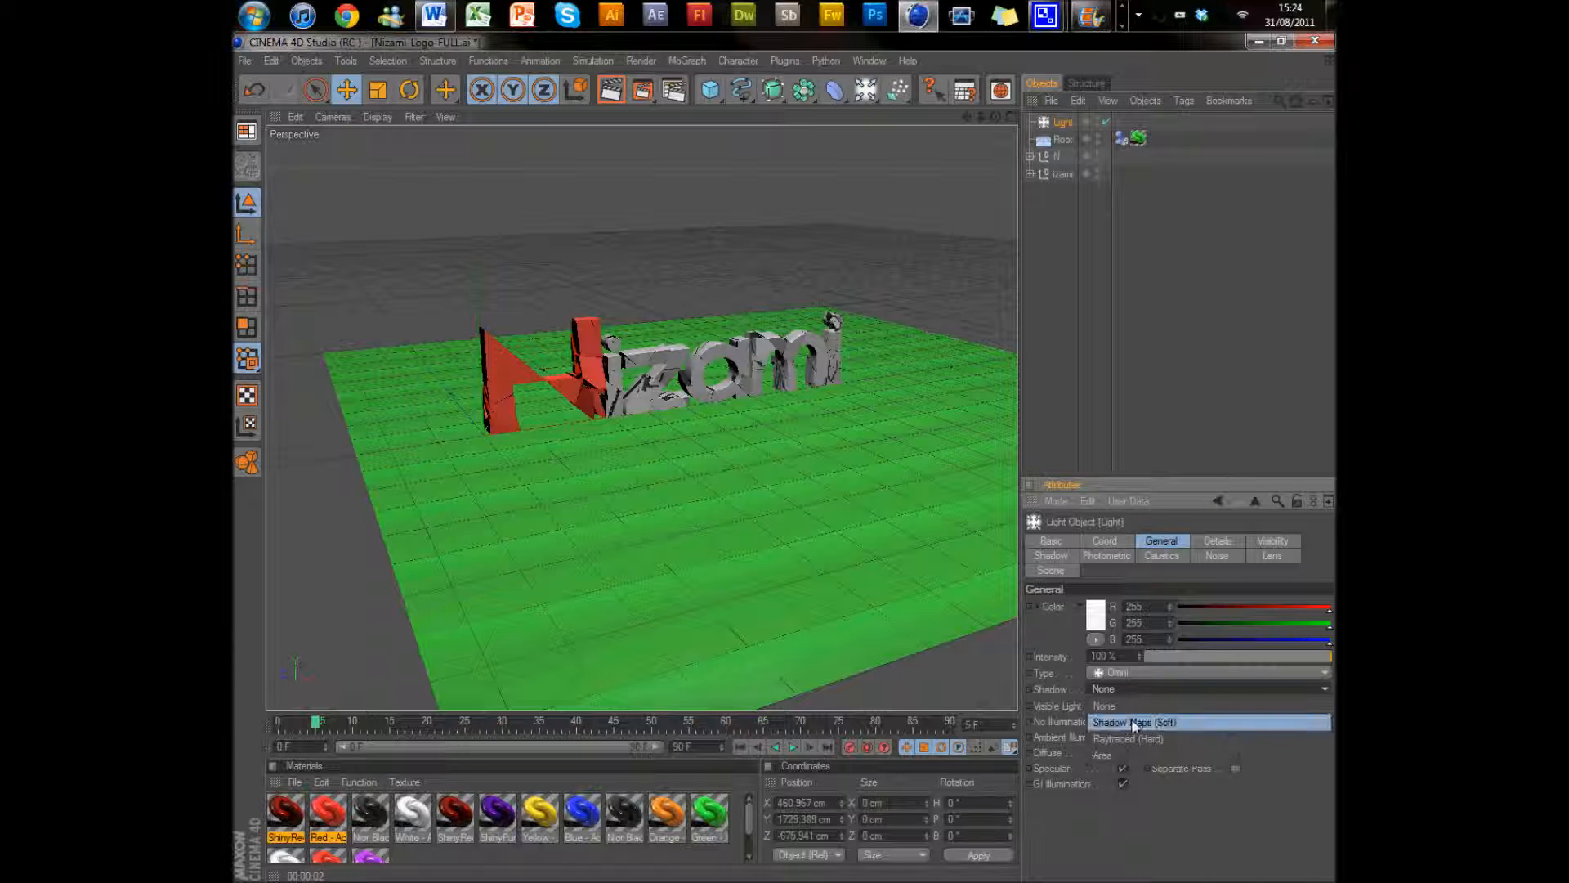
left_click(1131, 718)
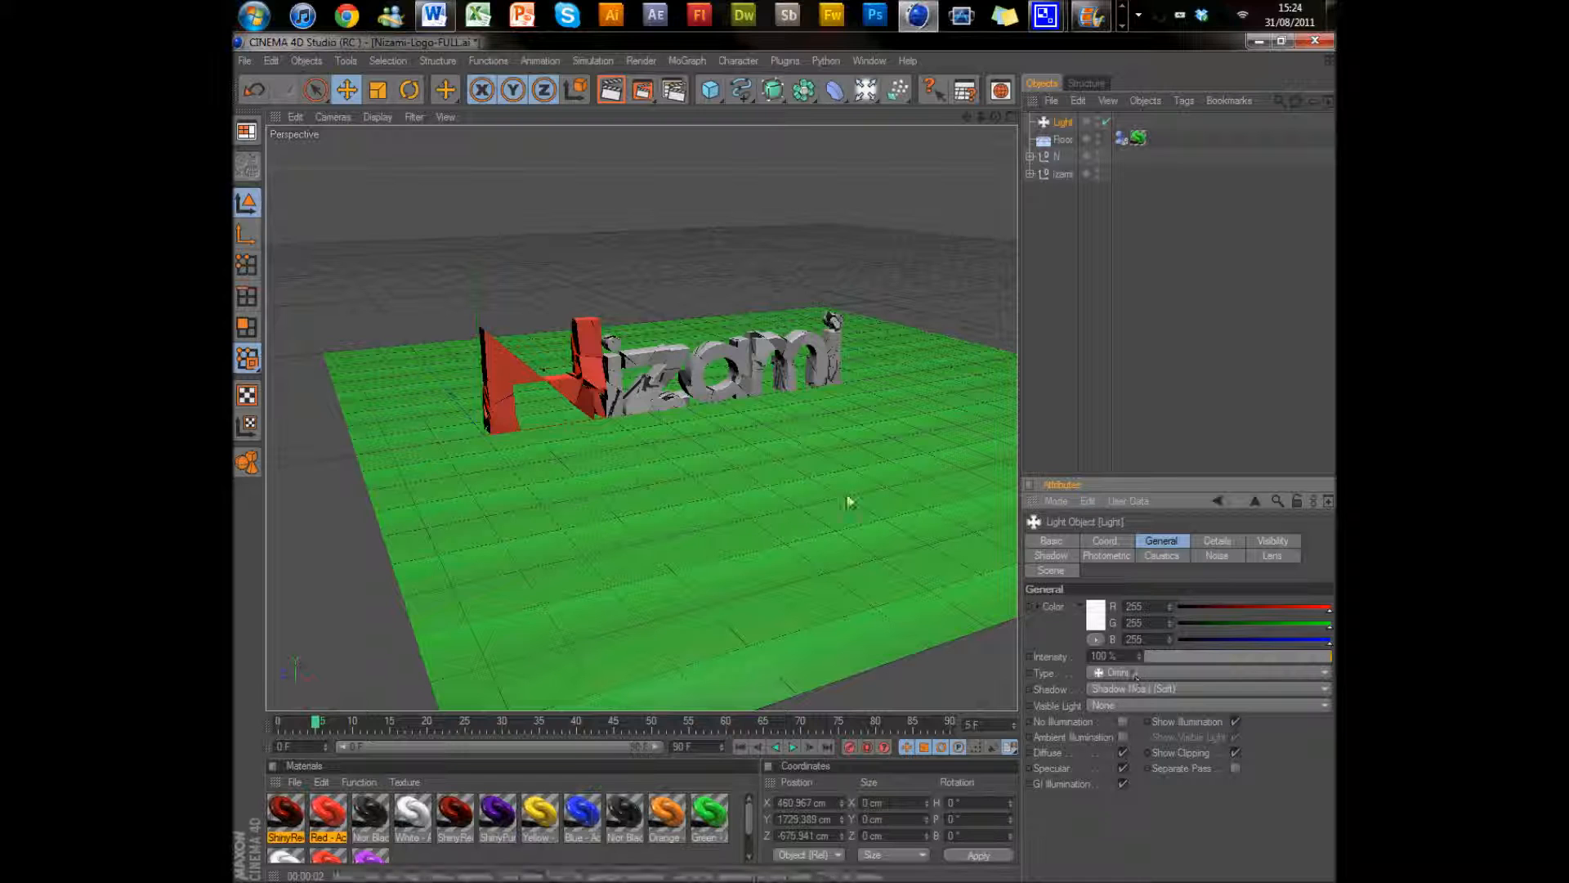
left_click(610, 90)
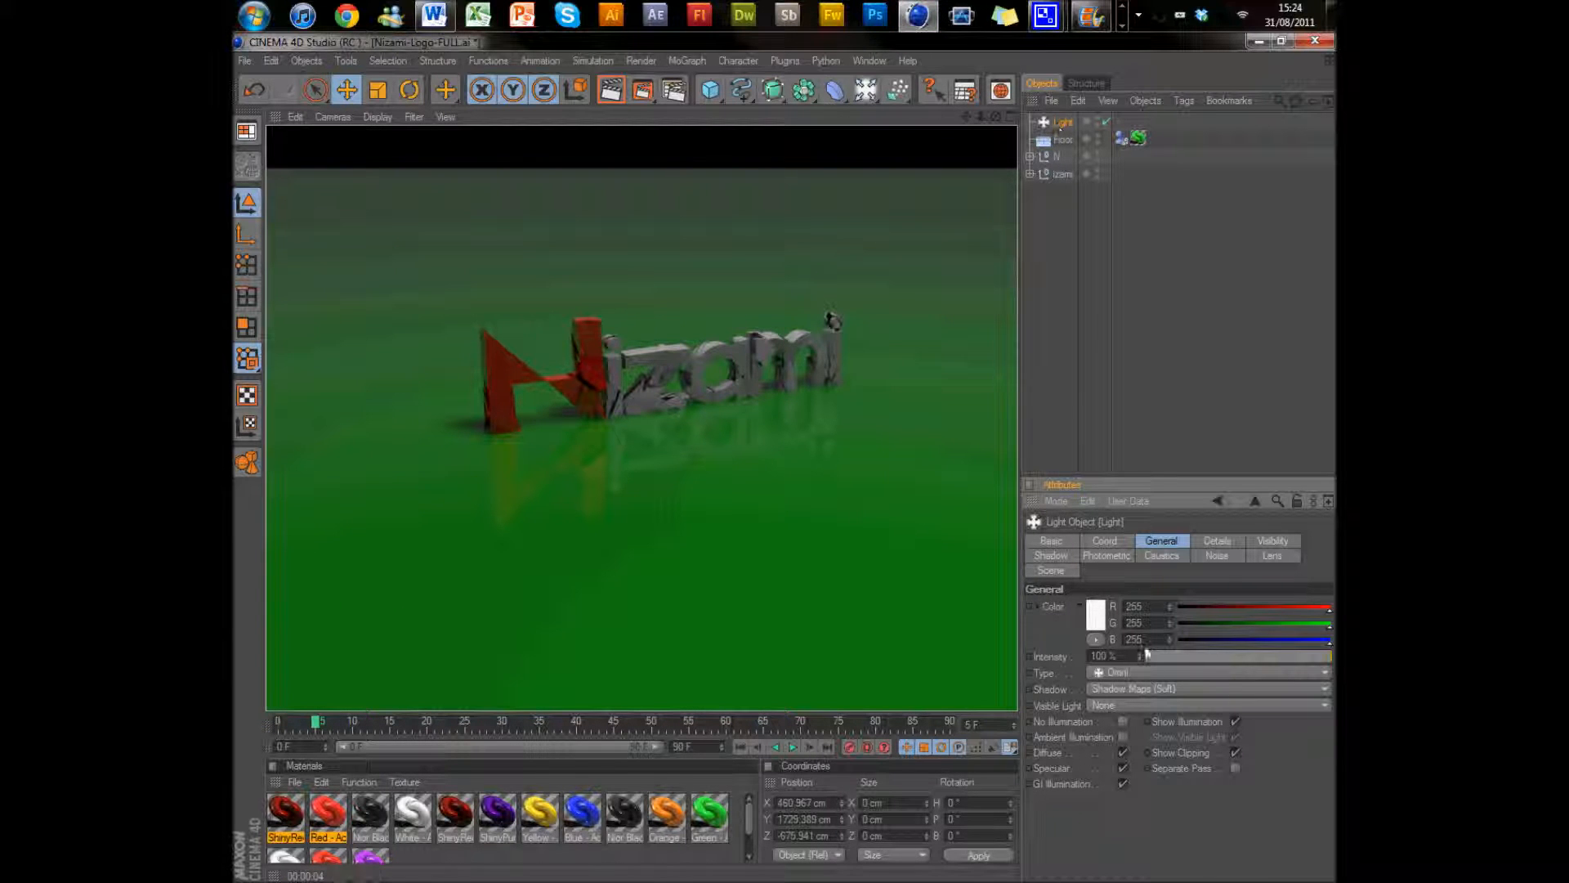
left_click(688, 168)
- Set the render output to the HDTV 1080 29.97 preset and enter 1080 as the resolution
left_click(674, 90)
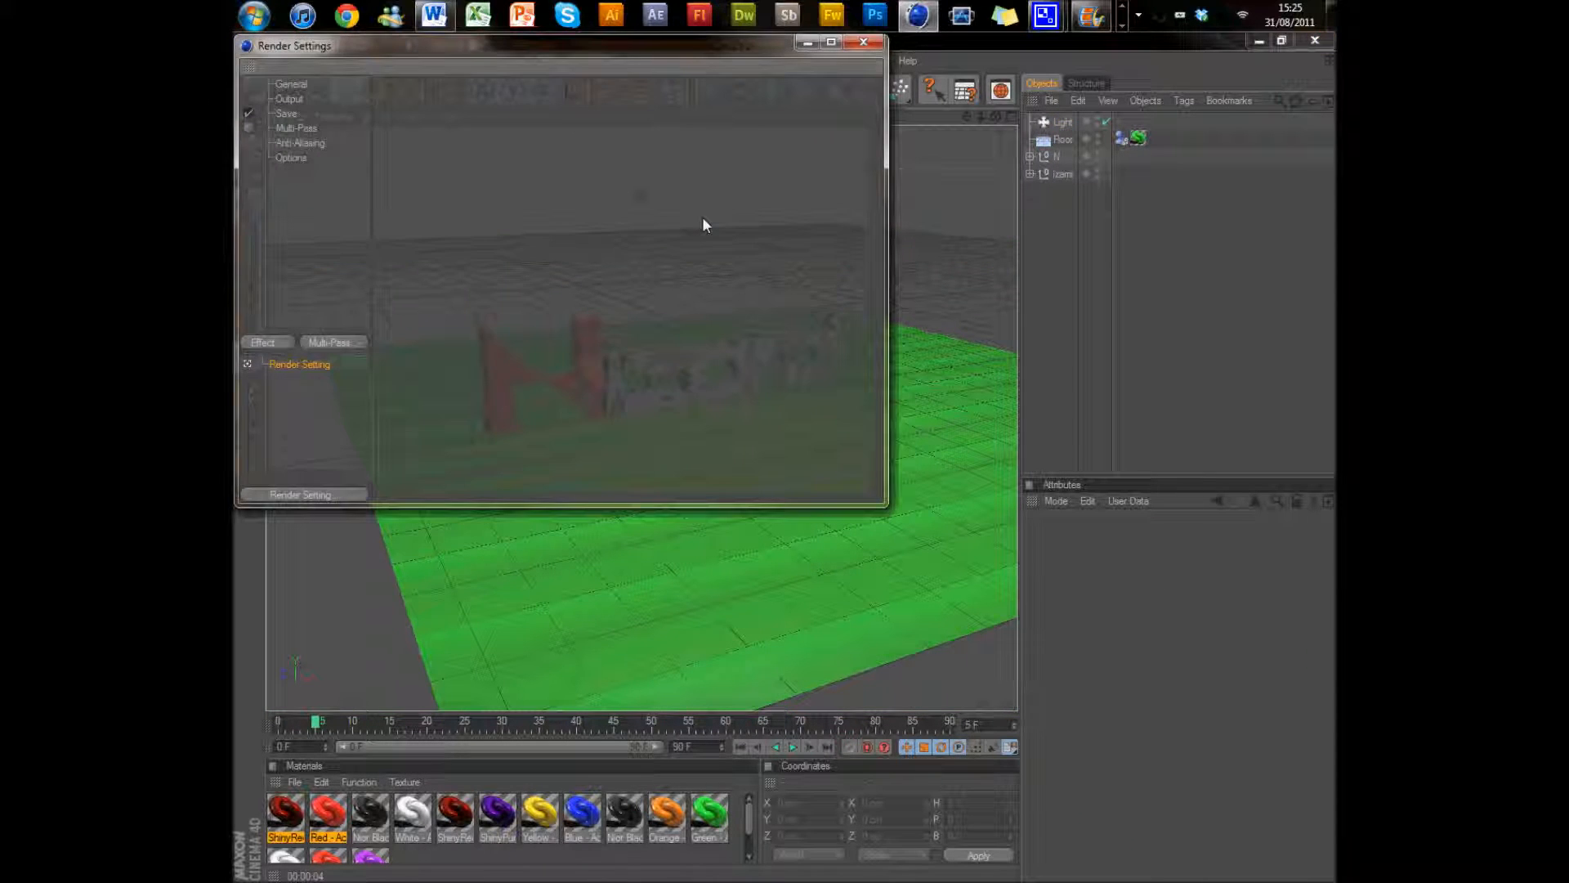
left_click_drag(607, 63, 659, 136)
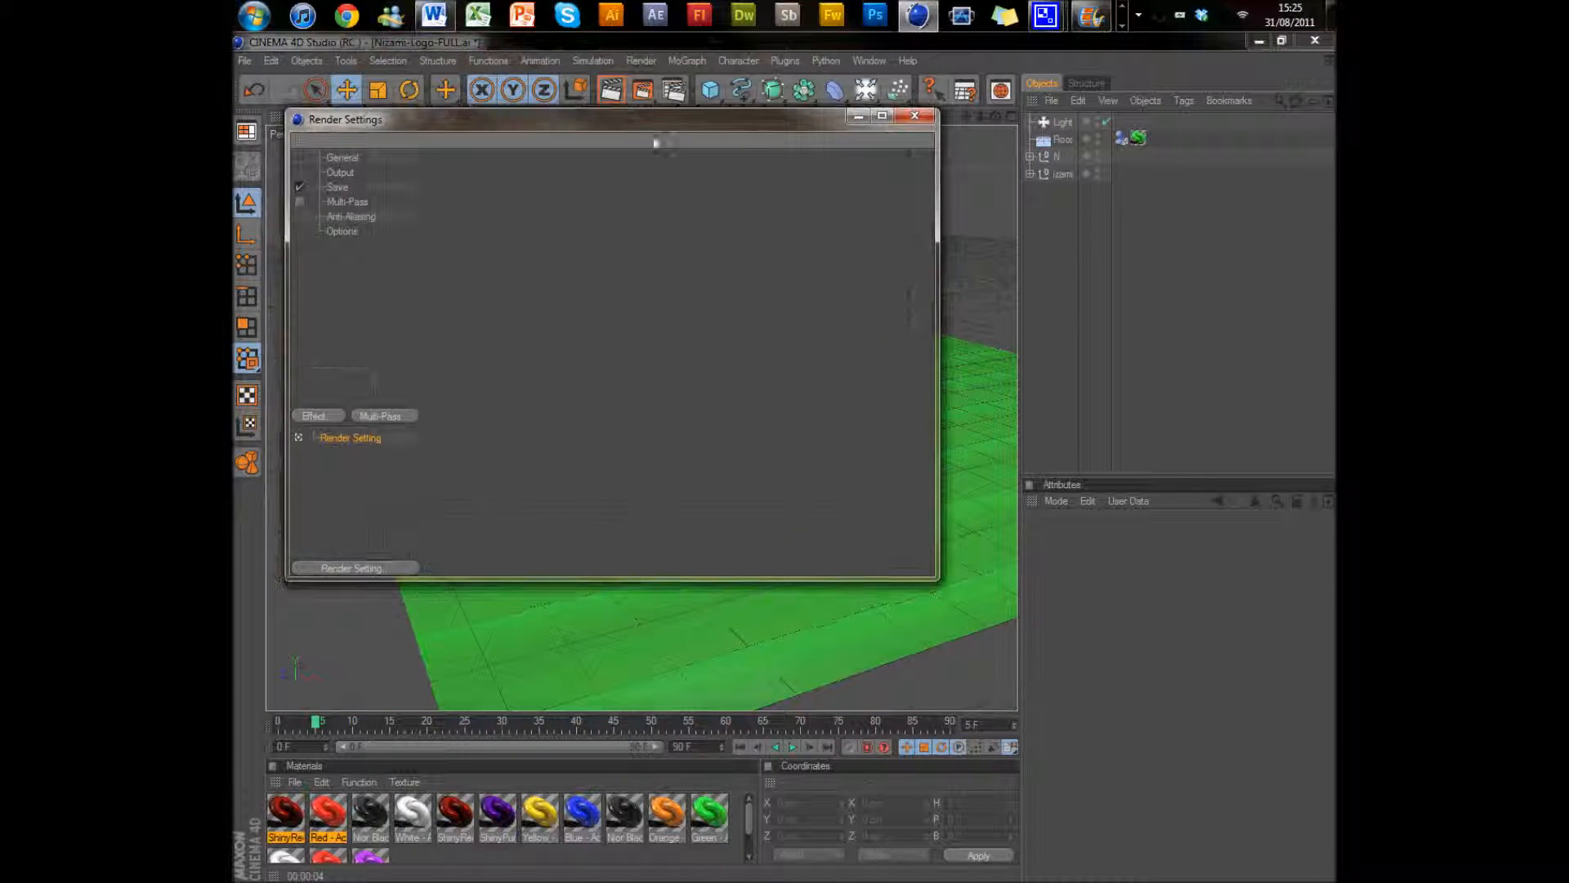
left_click(343, 159)
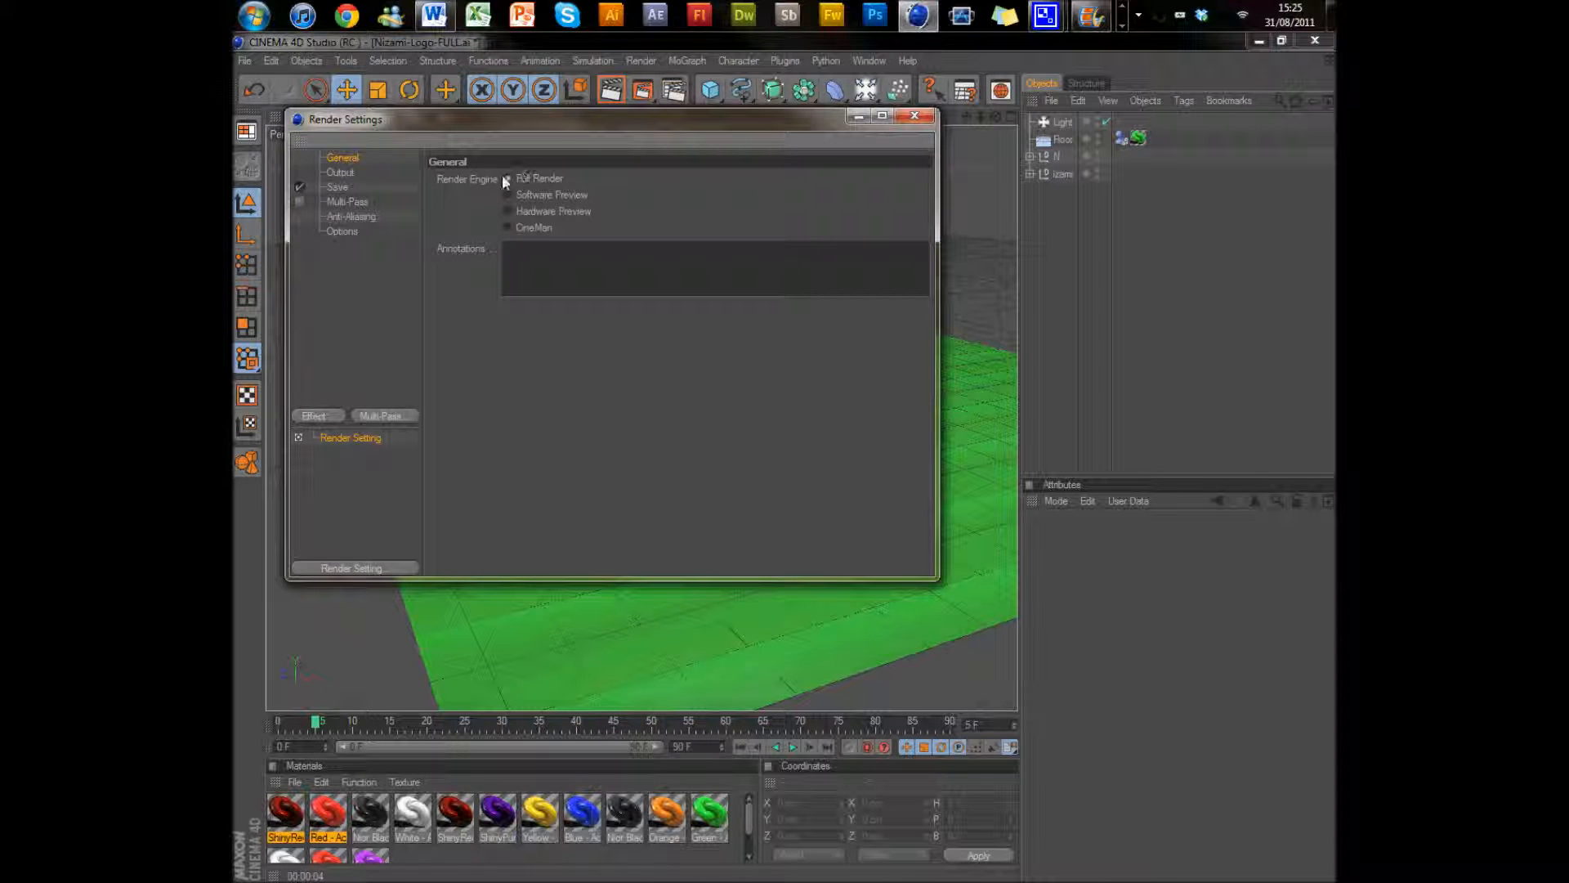
left_click(340, 172)
left_click(446, 179)
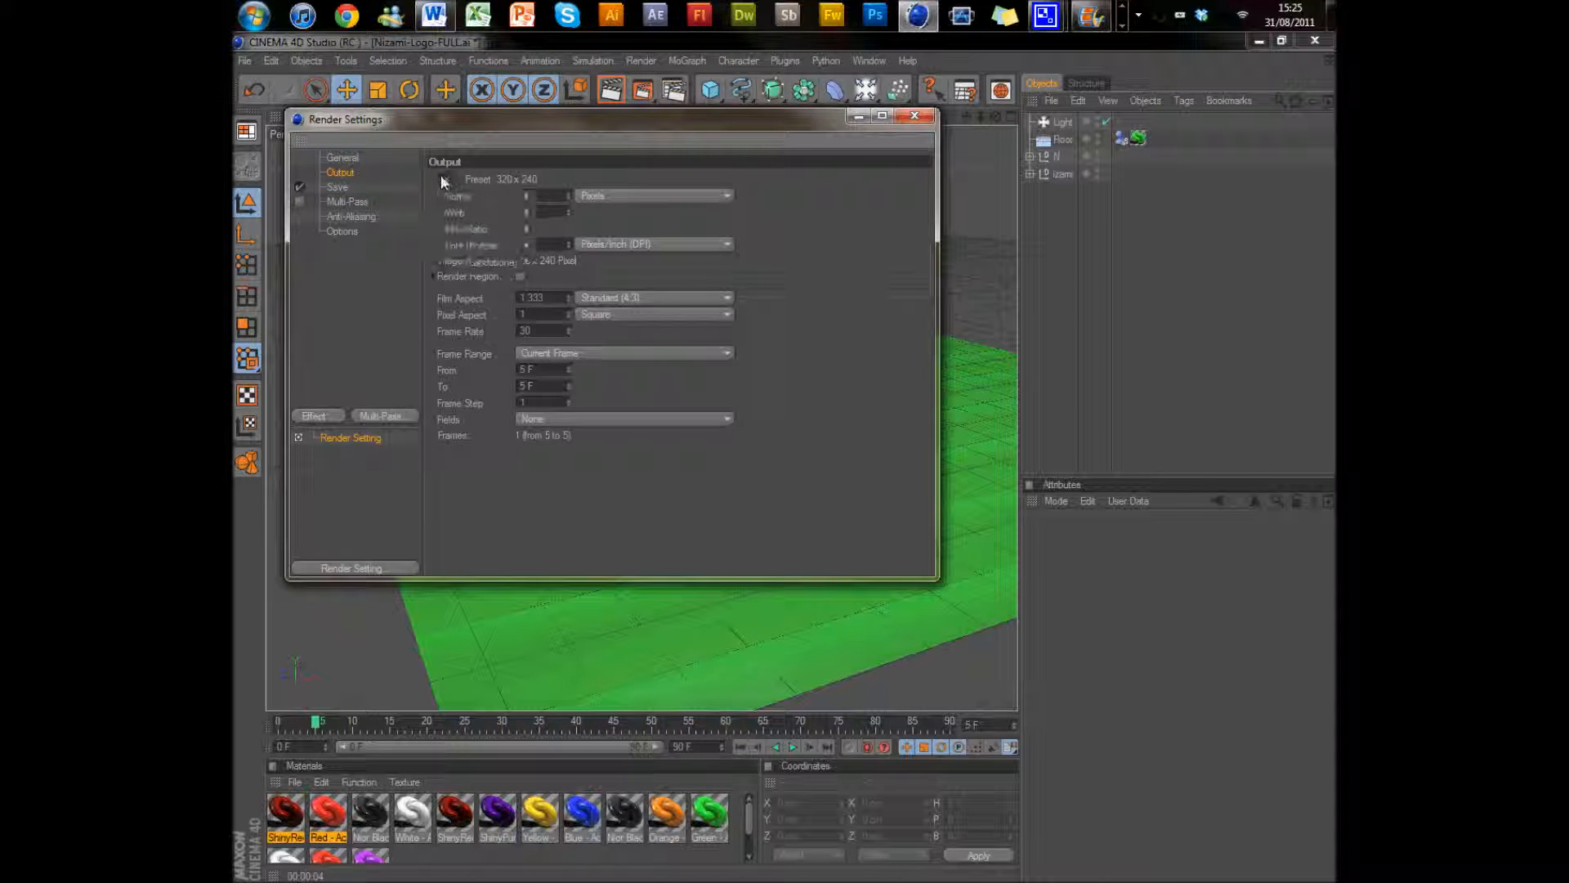
mouse_move(472, 229)
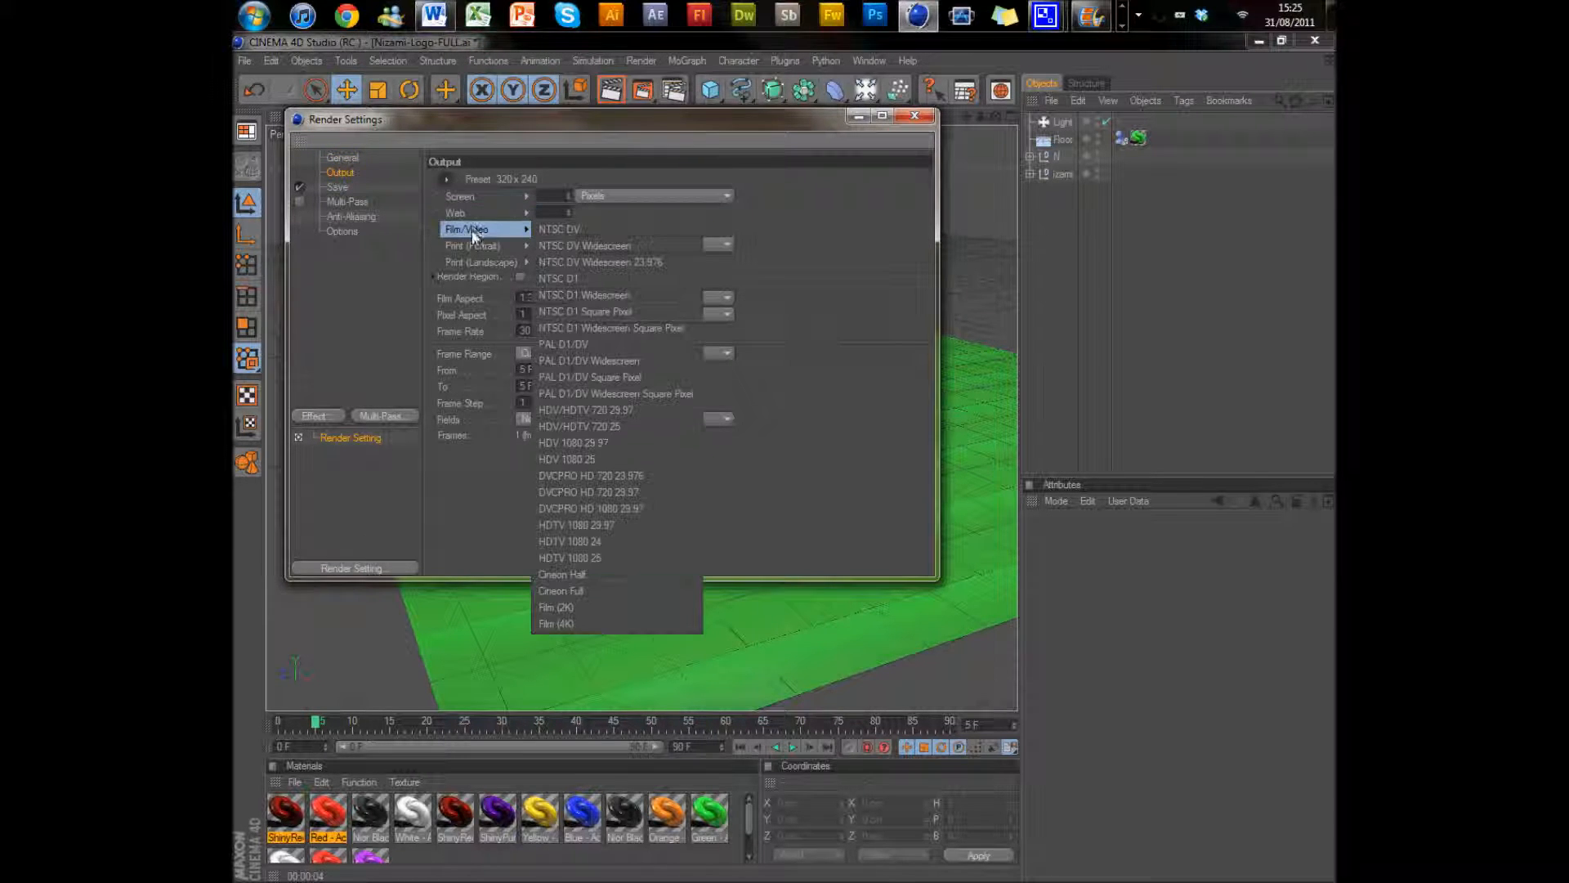
left_click(625, 527)
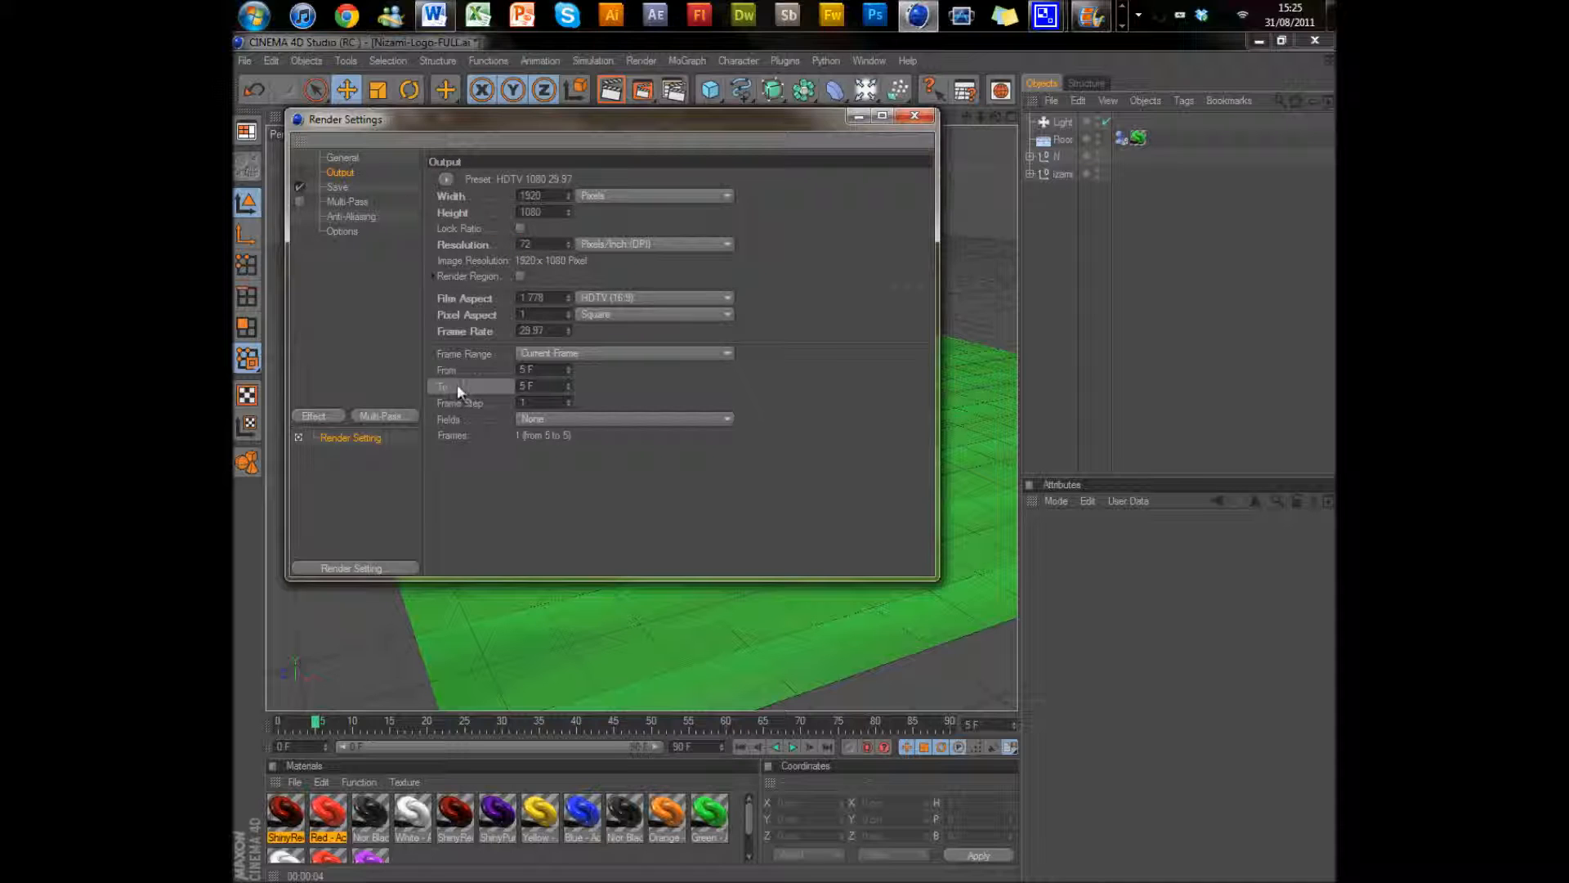
left_click(537, 244)
type("1080")
- Configure the saved render image as PNG at 16 Bit/Channel with an alpha channel
left_click(340, 188)
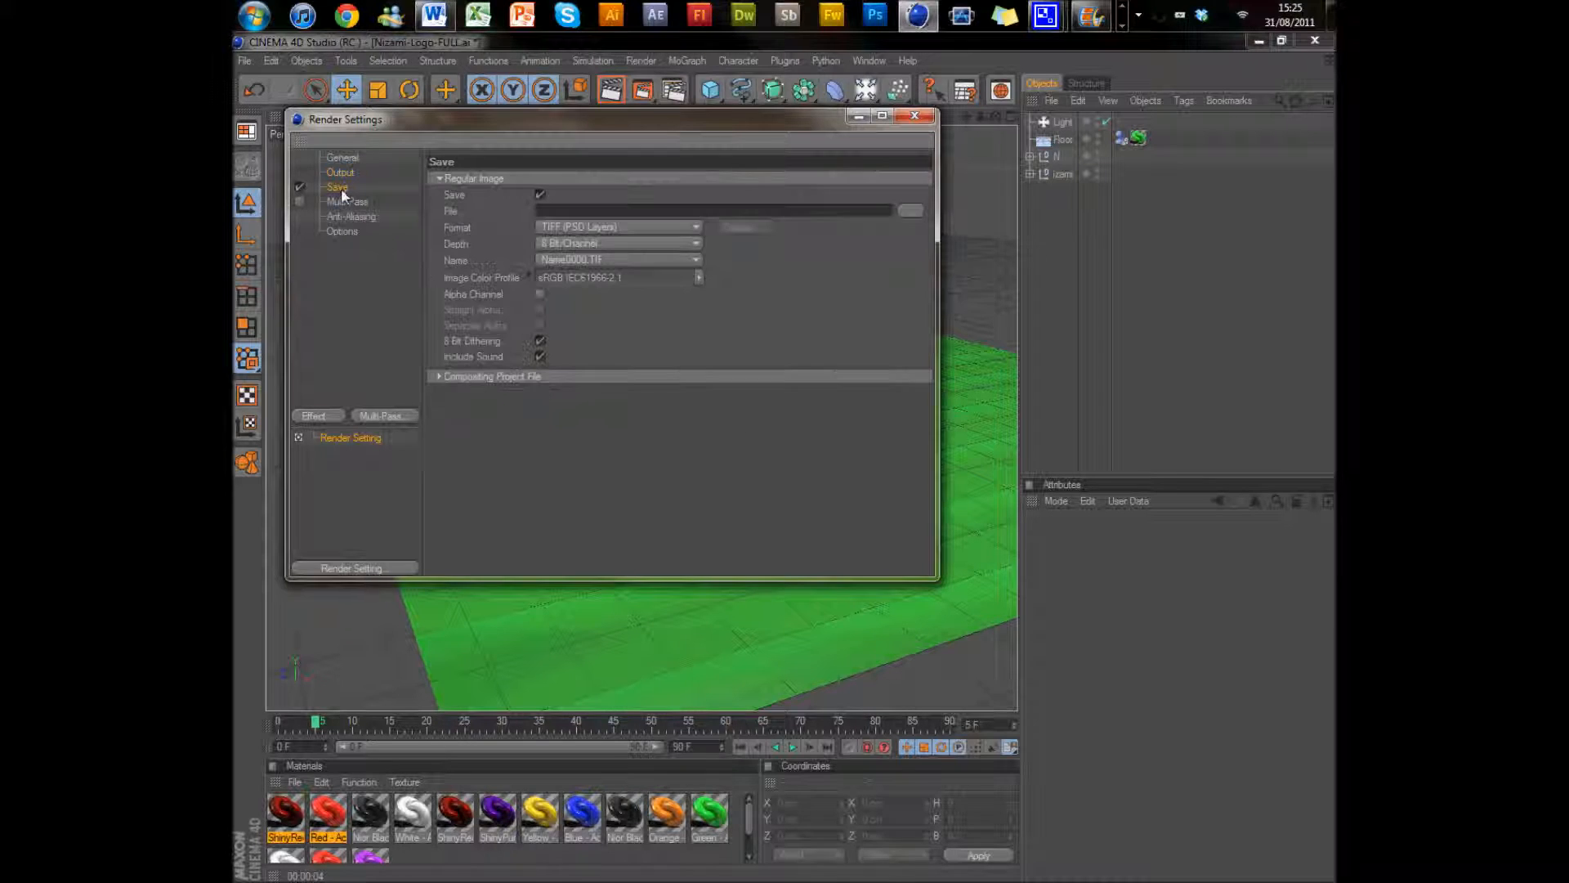
left_click(559, 228)
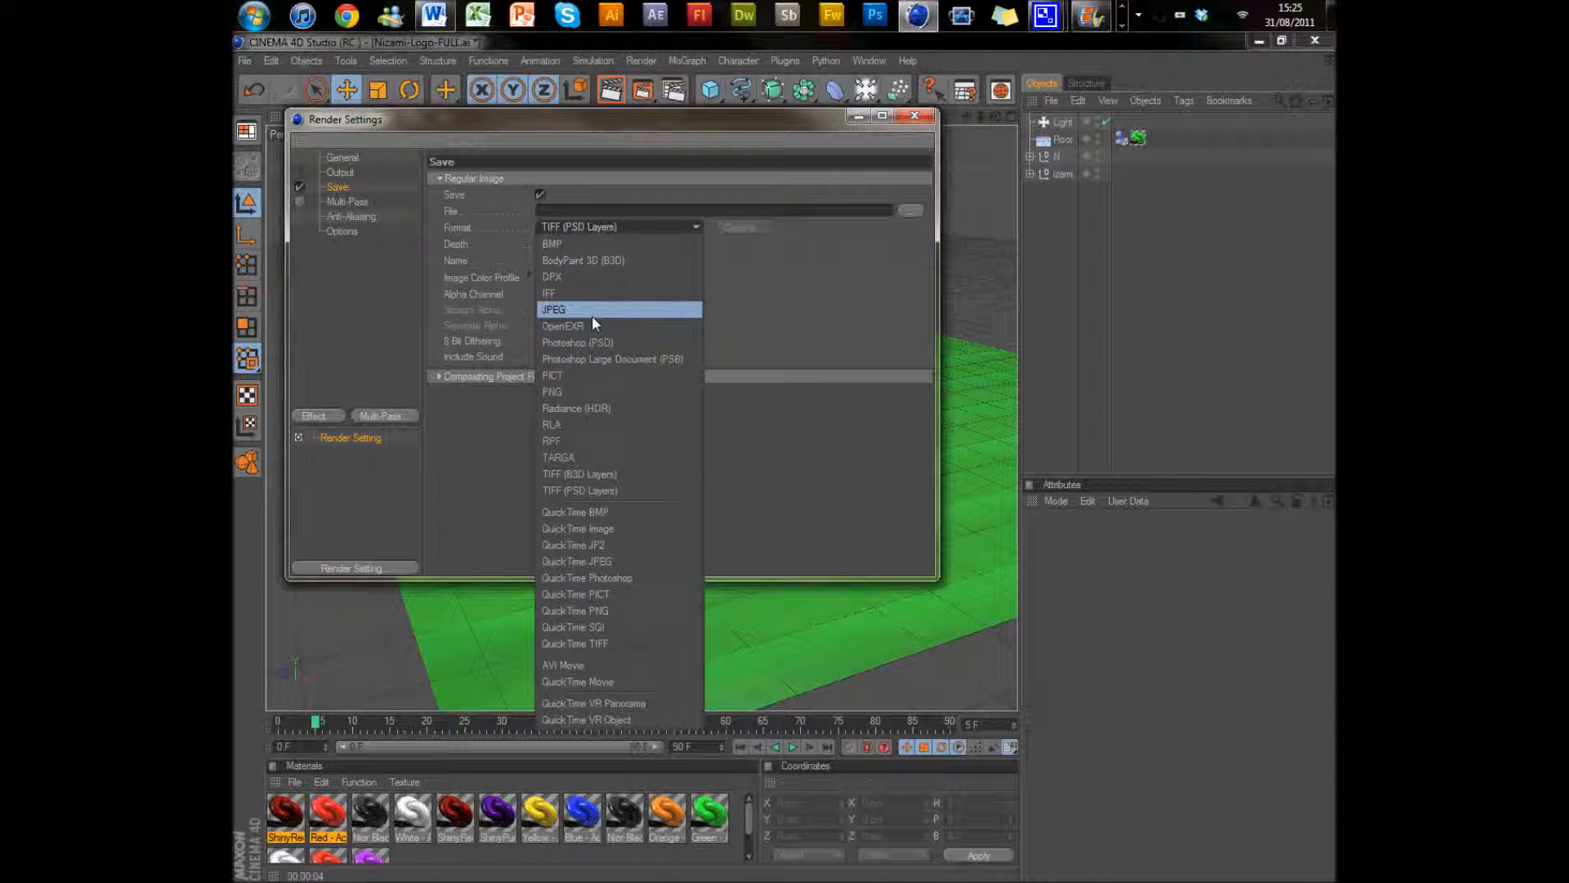
left_click(585, 391)
left_click_drag(711, 121, 673, 184)
left_click(664, 308)
left_click(663, 330)
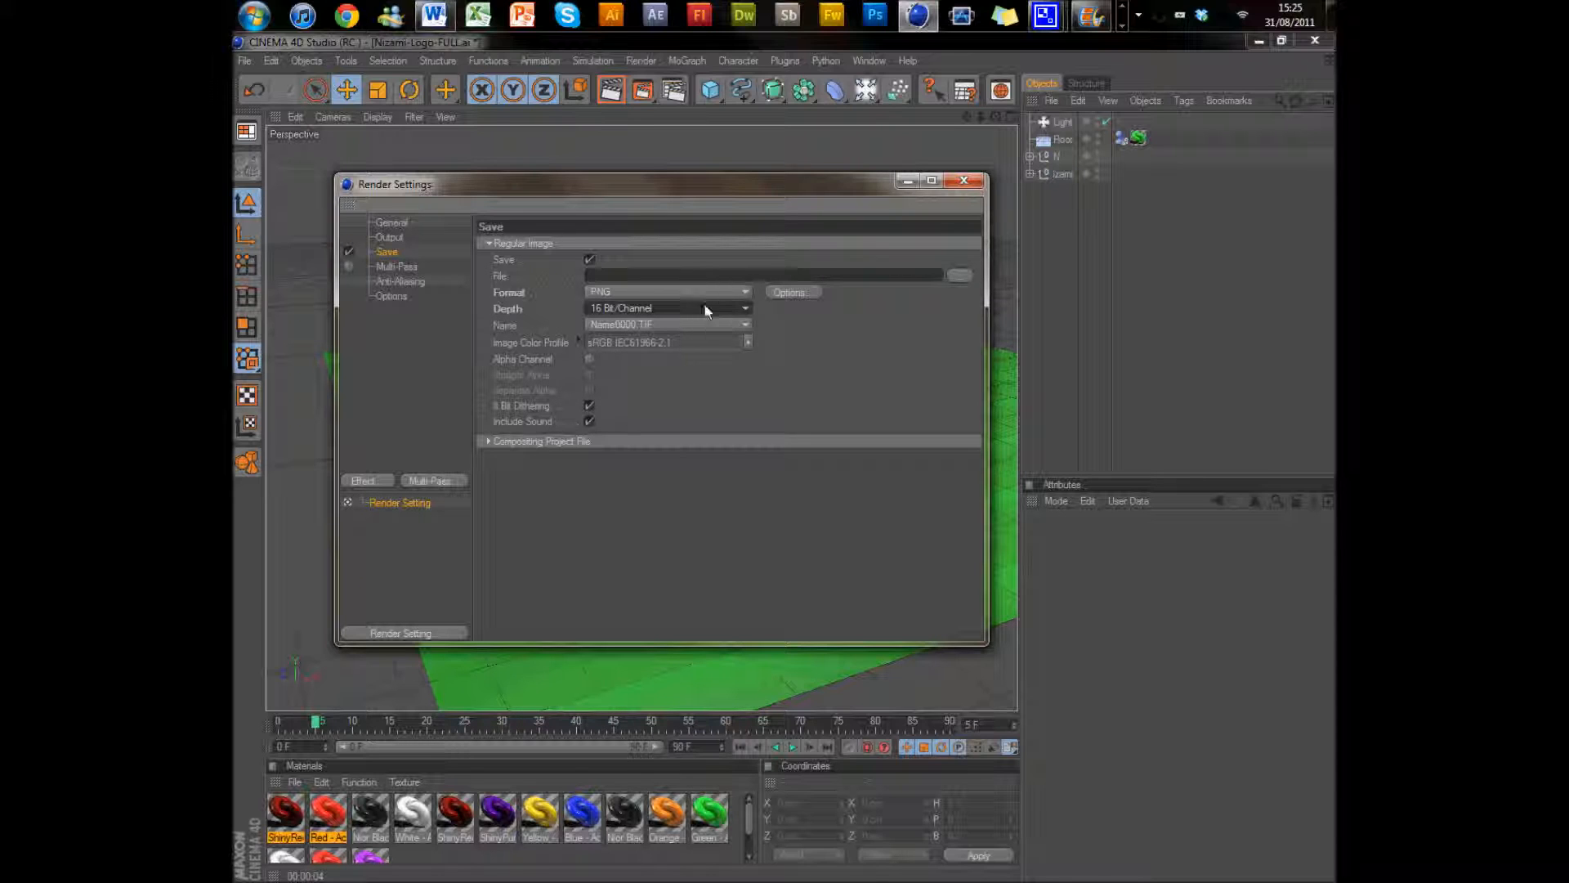
left_click(588, 357)
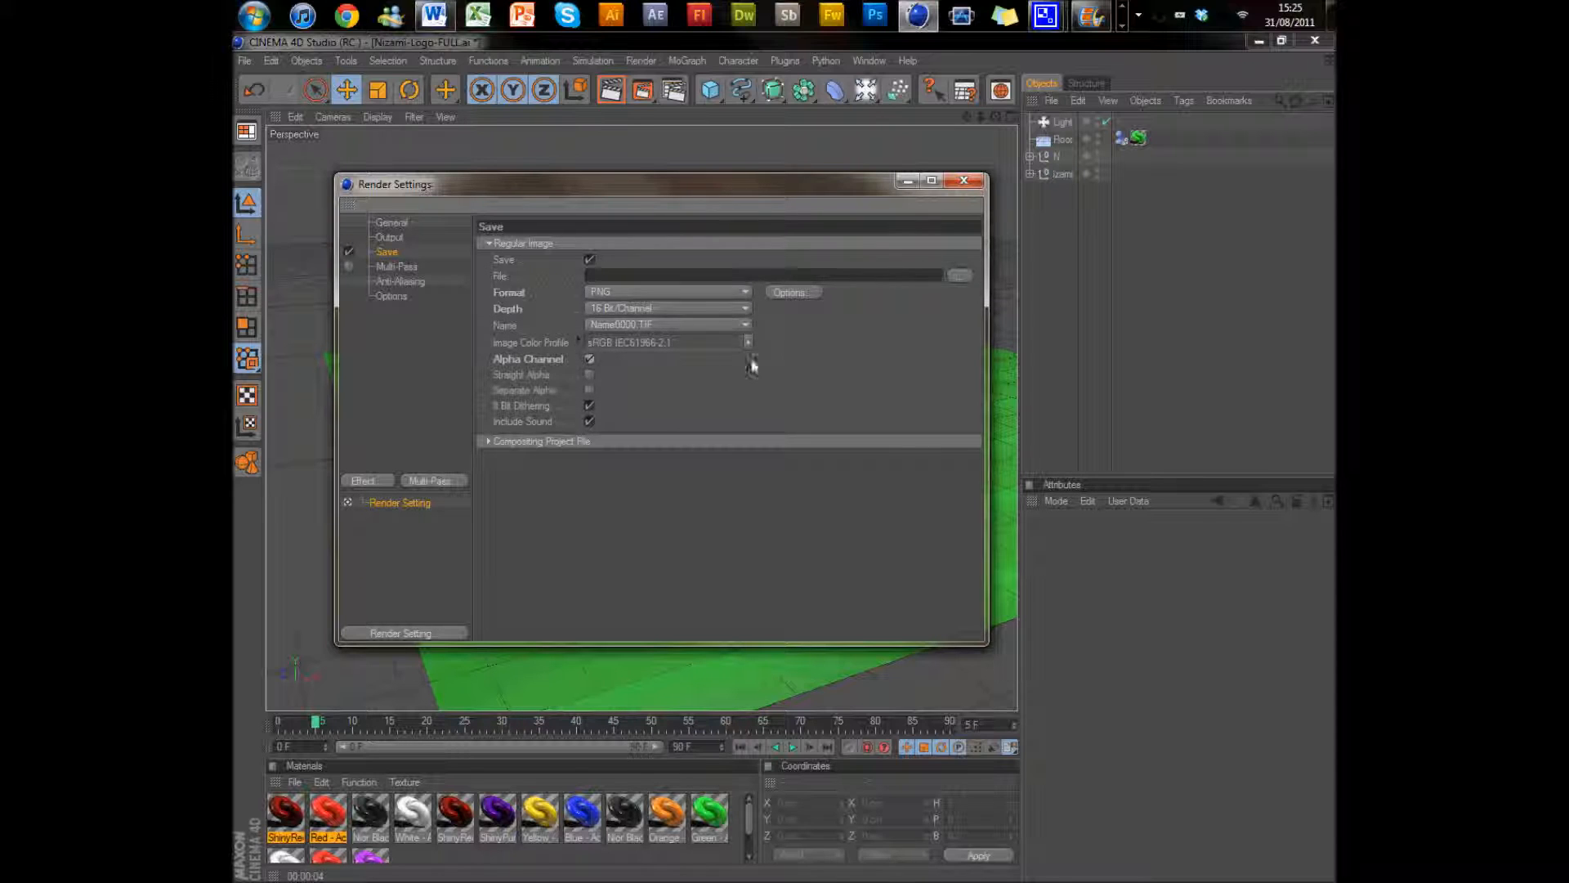
- Set the render's output file to Broken Nizami0013 in the Tutorials folder
left_click(958, 275)
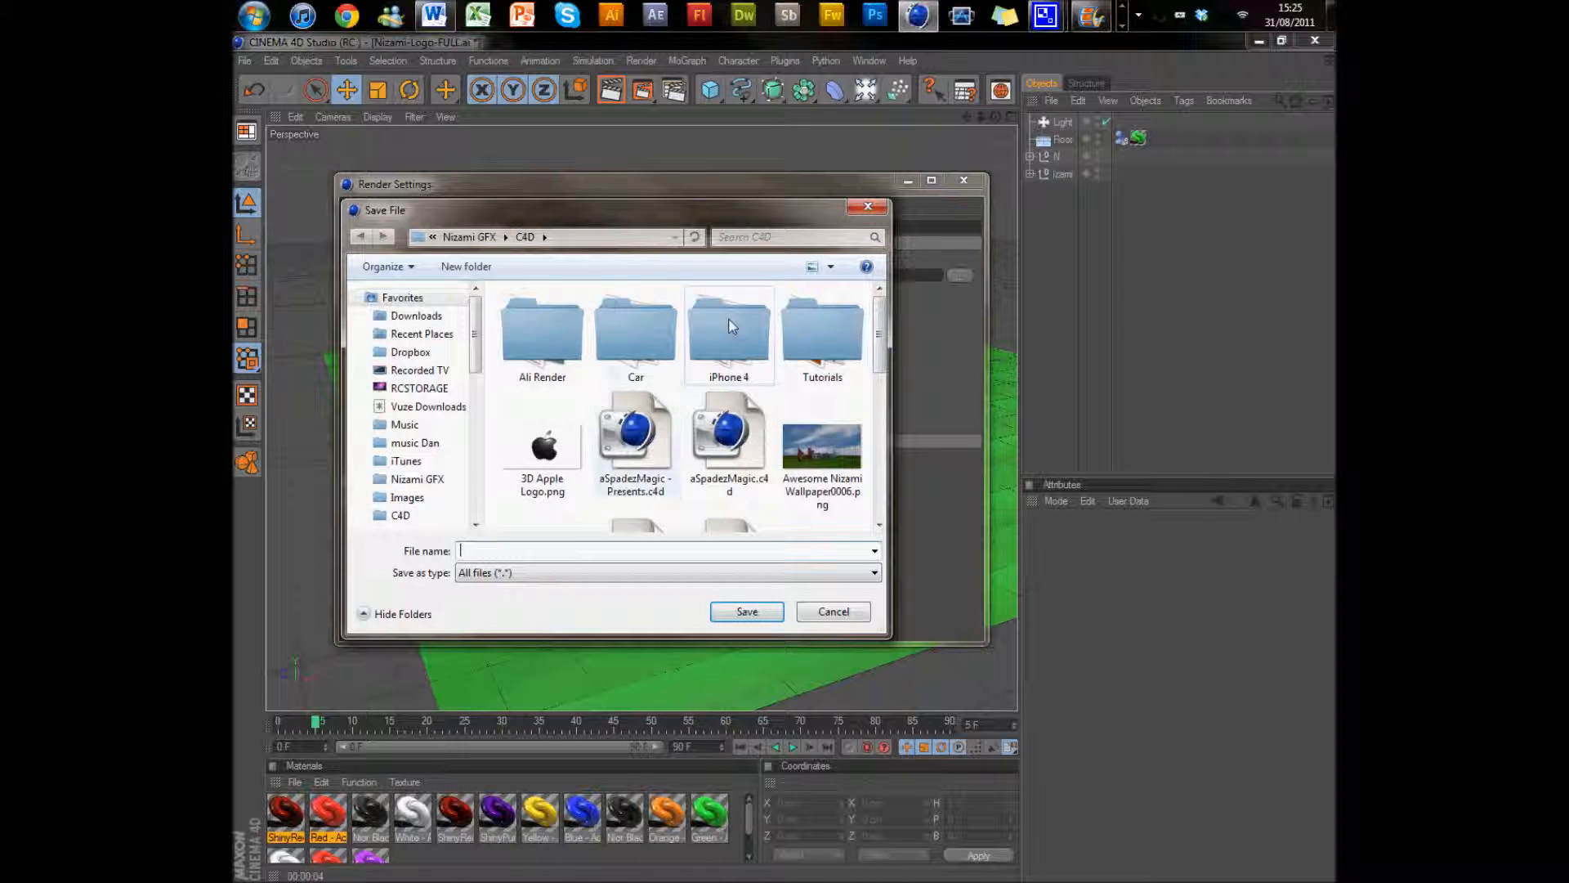
double_click(823, 322)
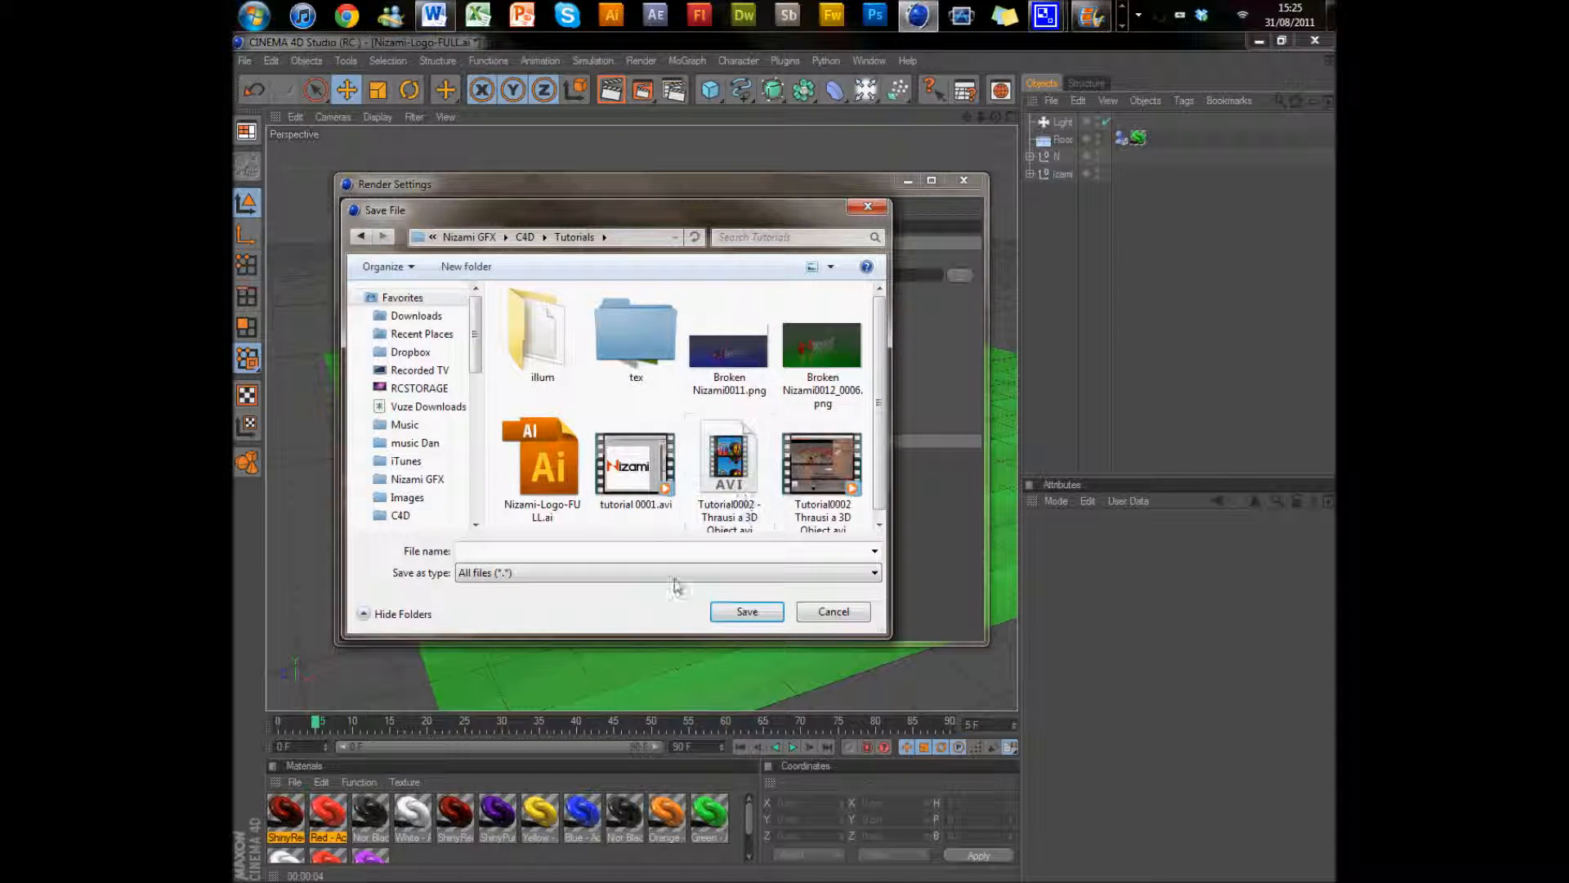
left_click(654, 552)
type("Br")
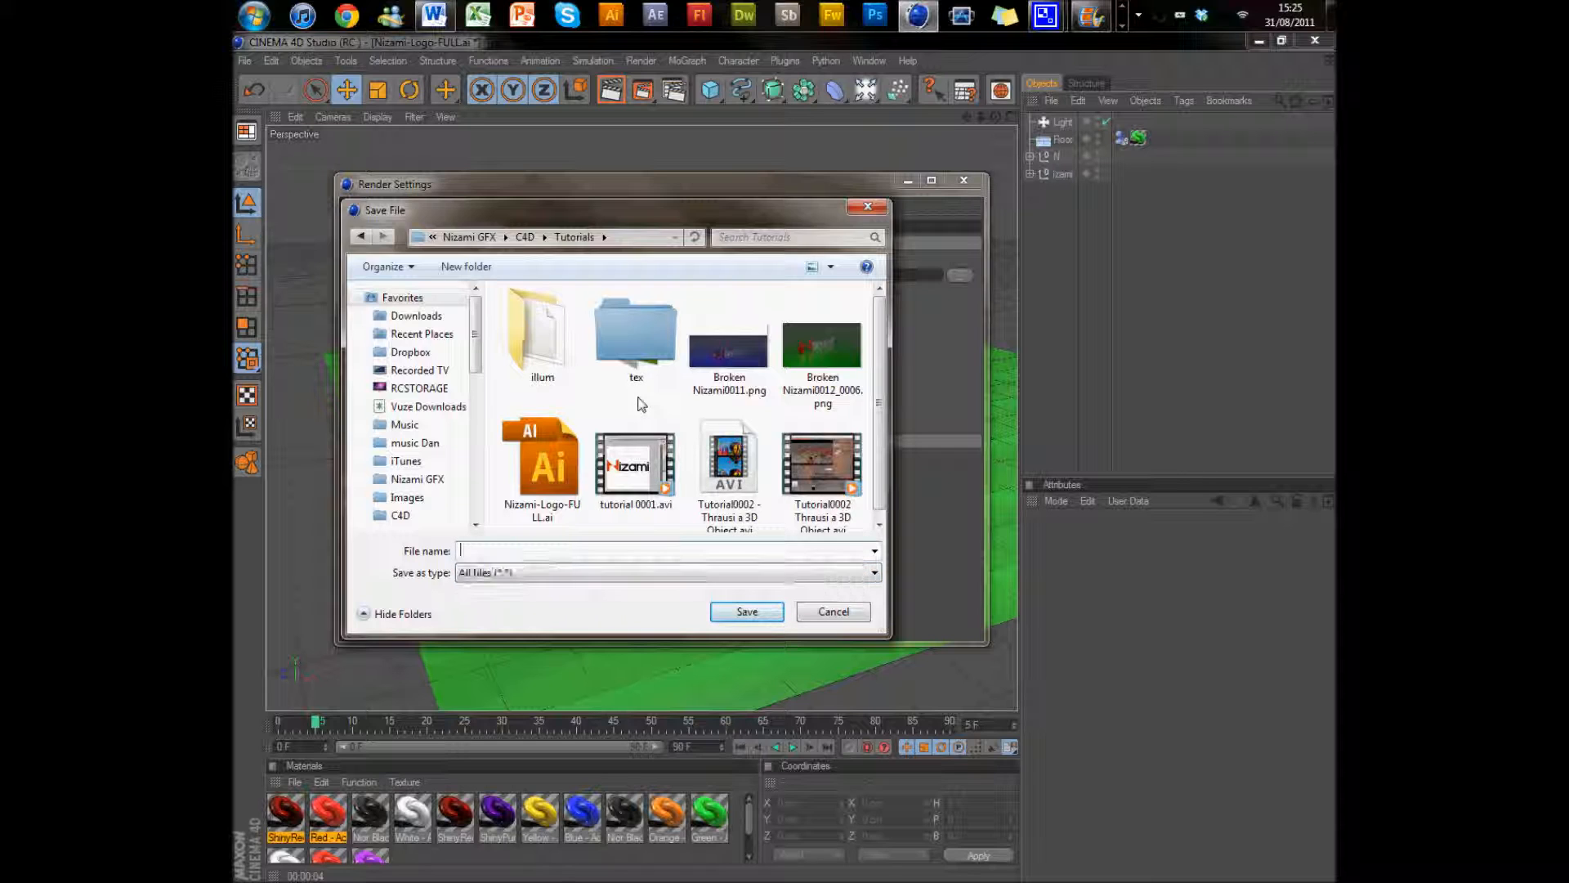
type("oken Nizami")
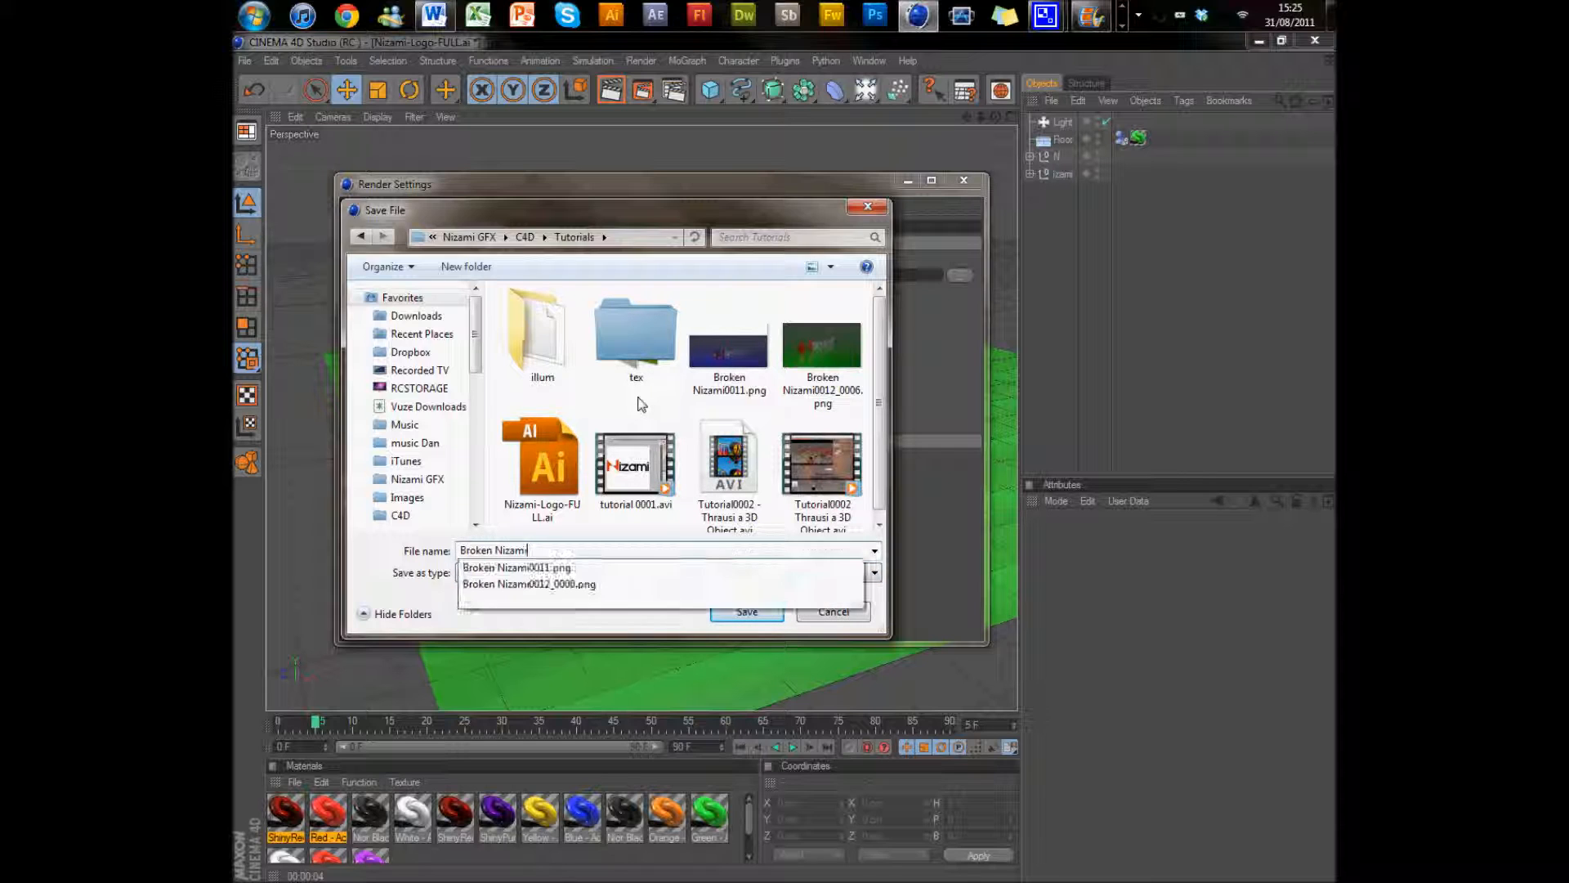
key("BackSpace")
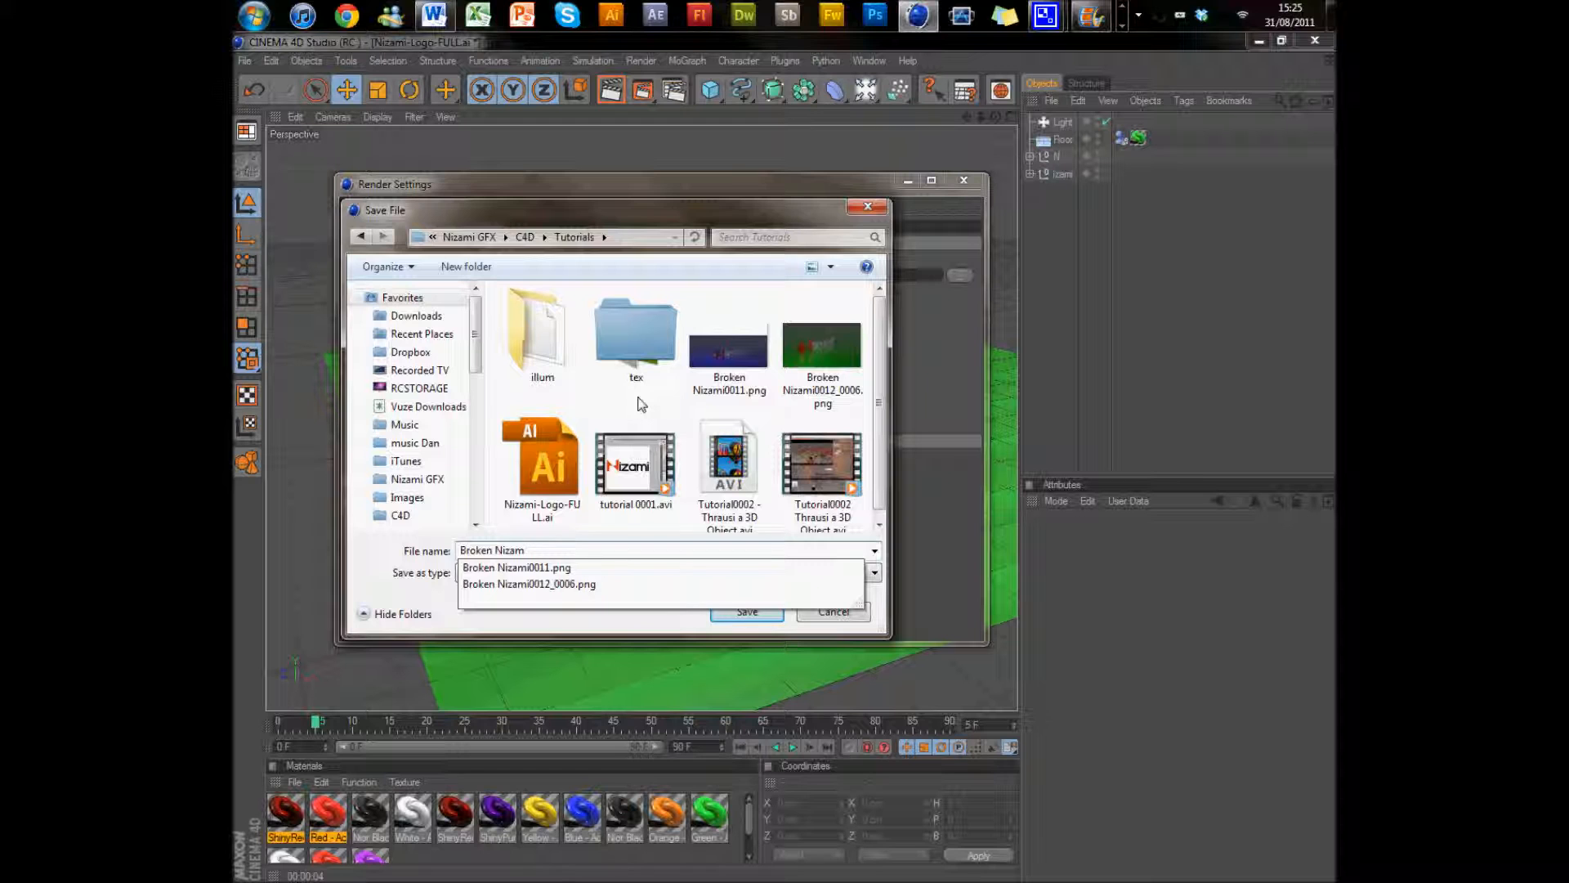
type("i0013")
key("Return")
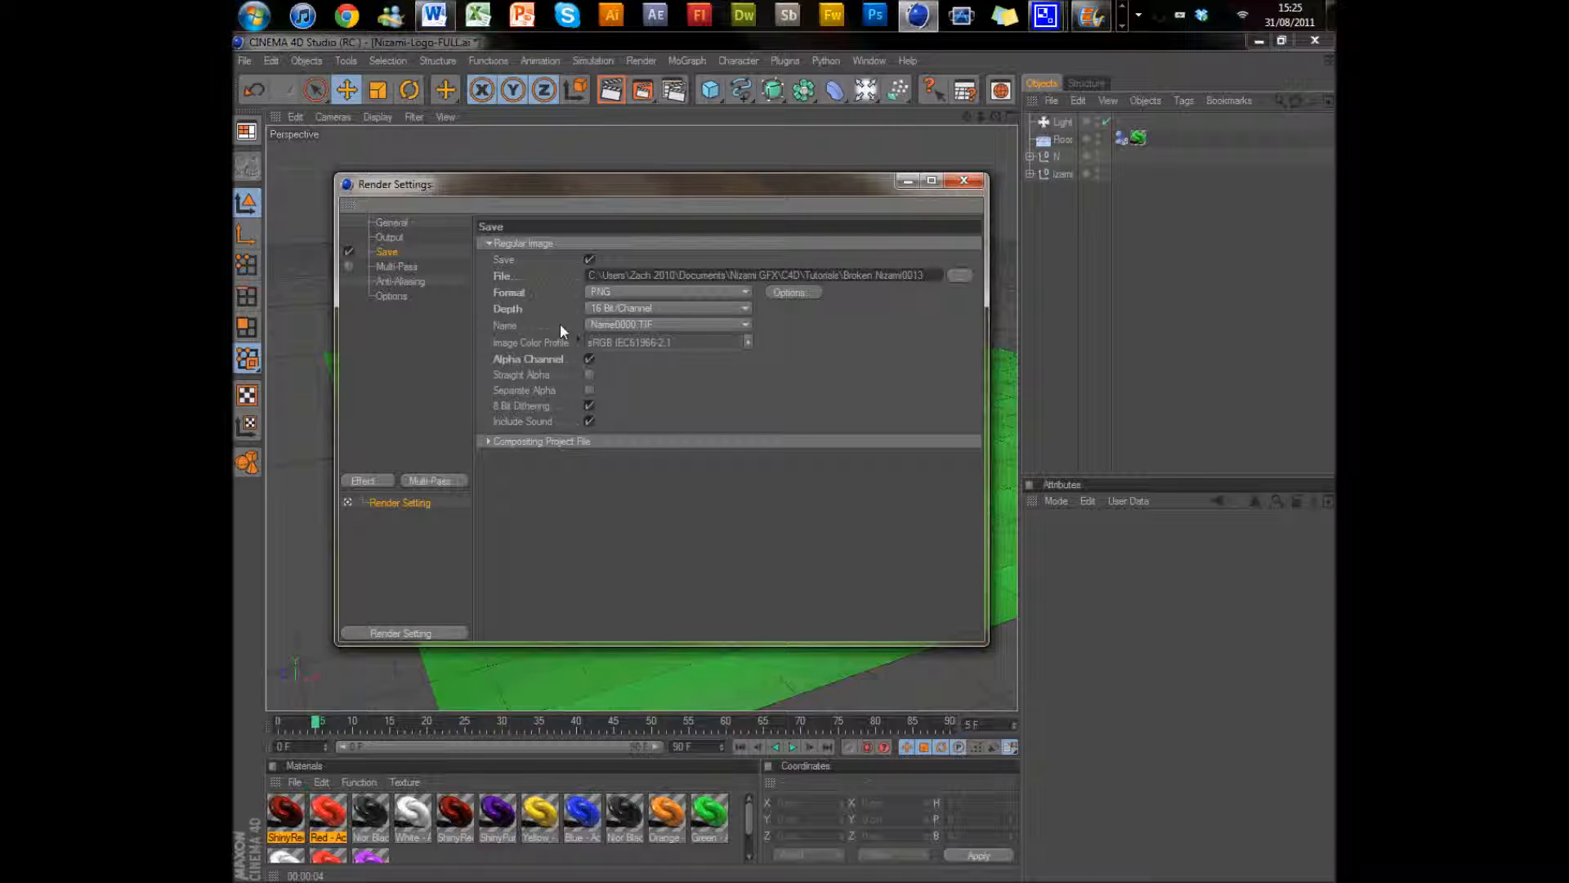
- Add the Ambient Occlusion and Global Illumination effects to the render settings
left_click(367, 480)
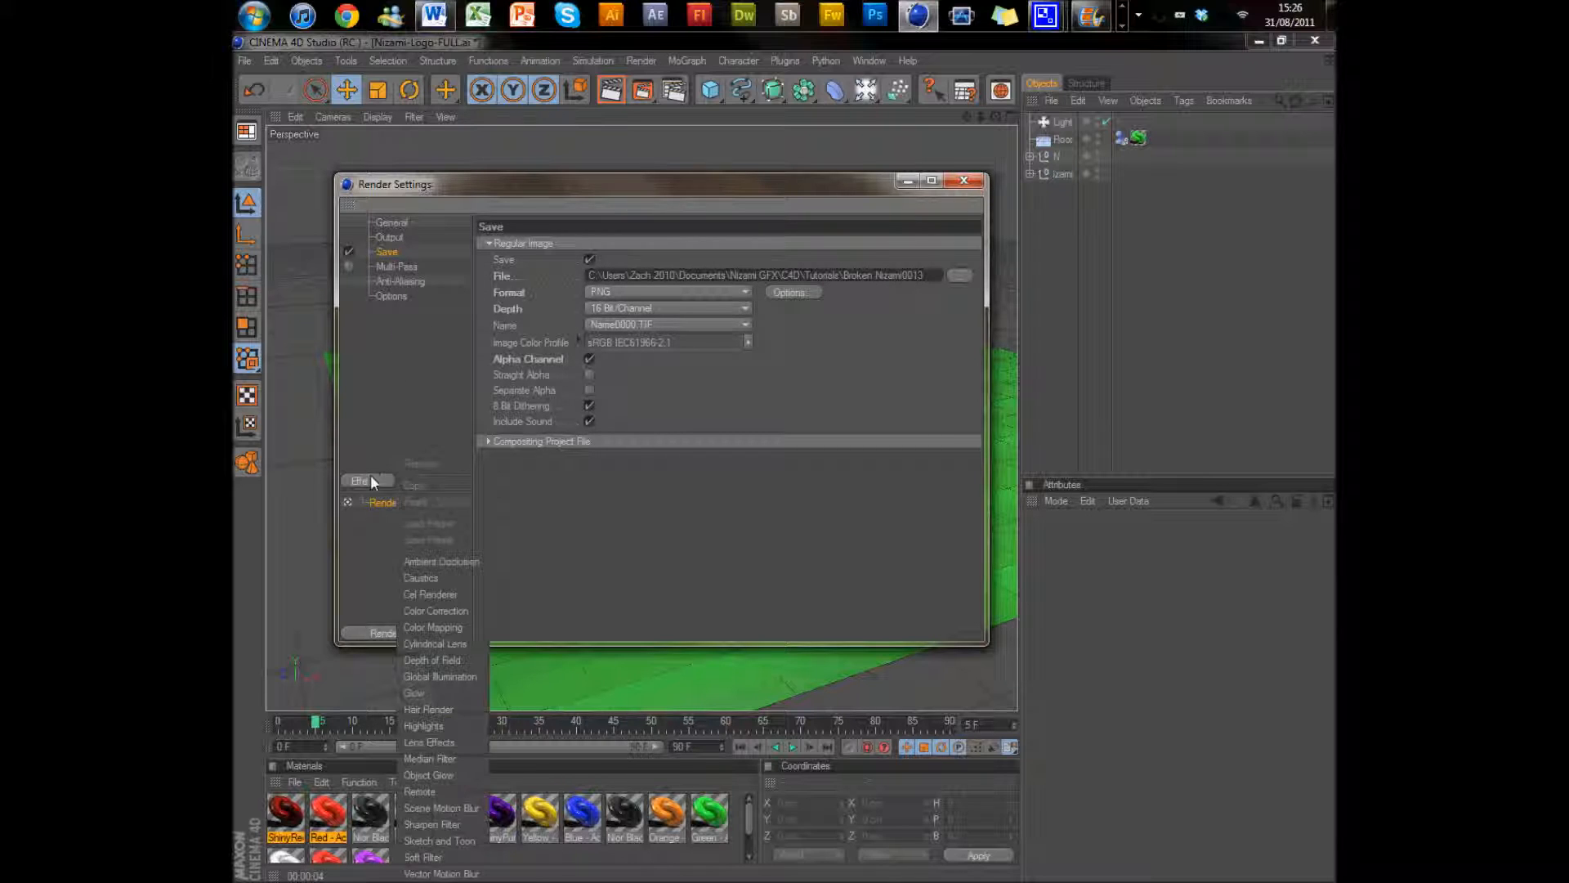
left_click(430, 560)
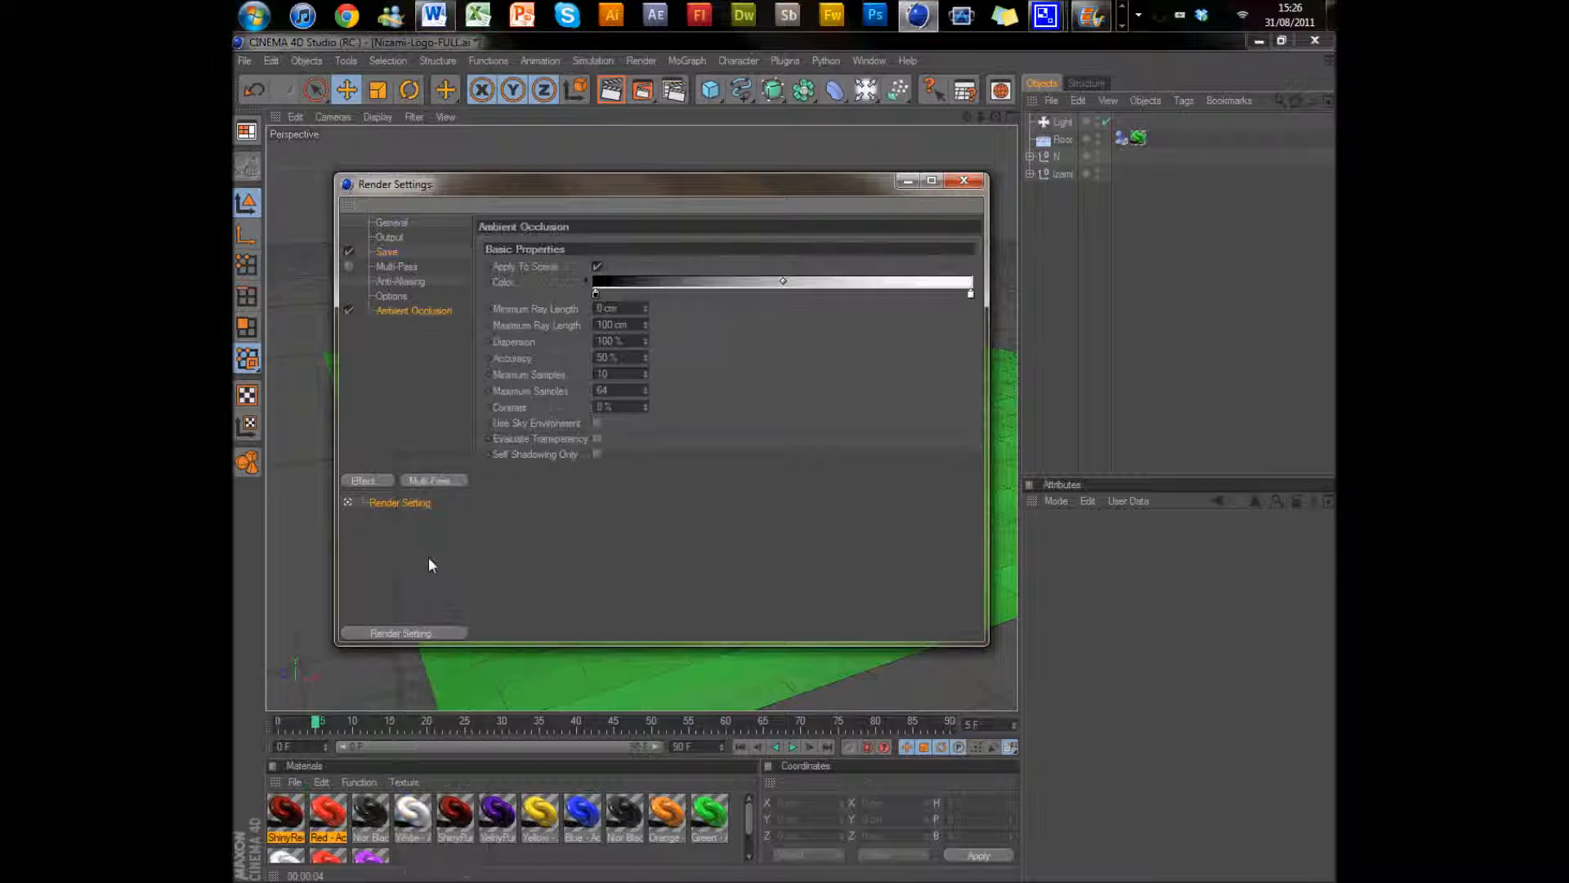
left_click(364, 481)
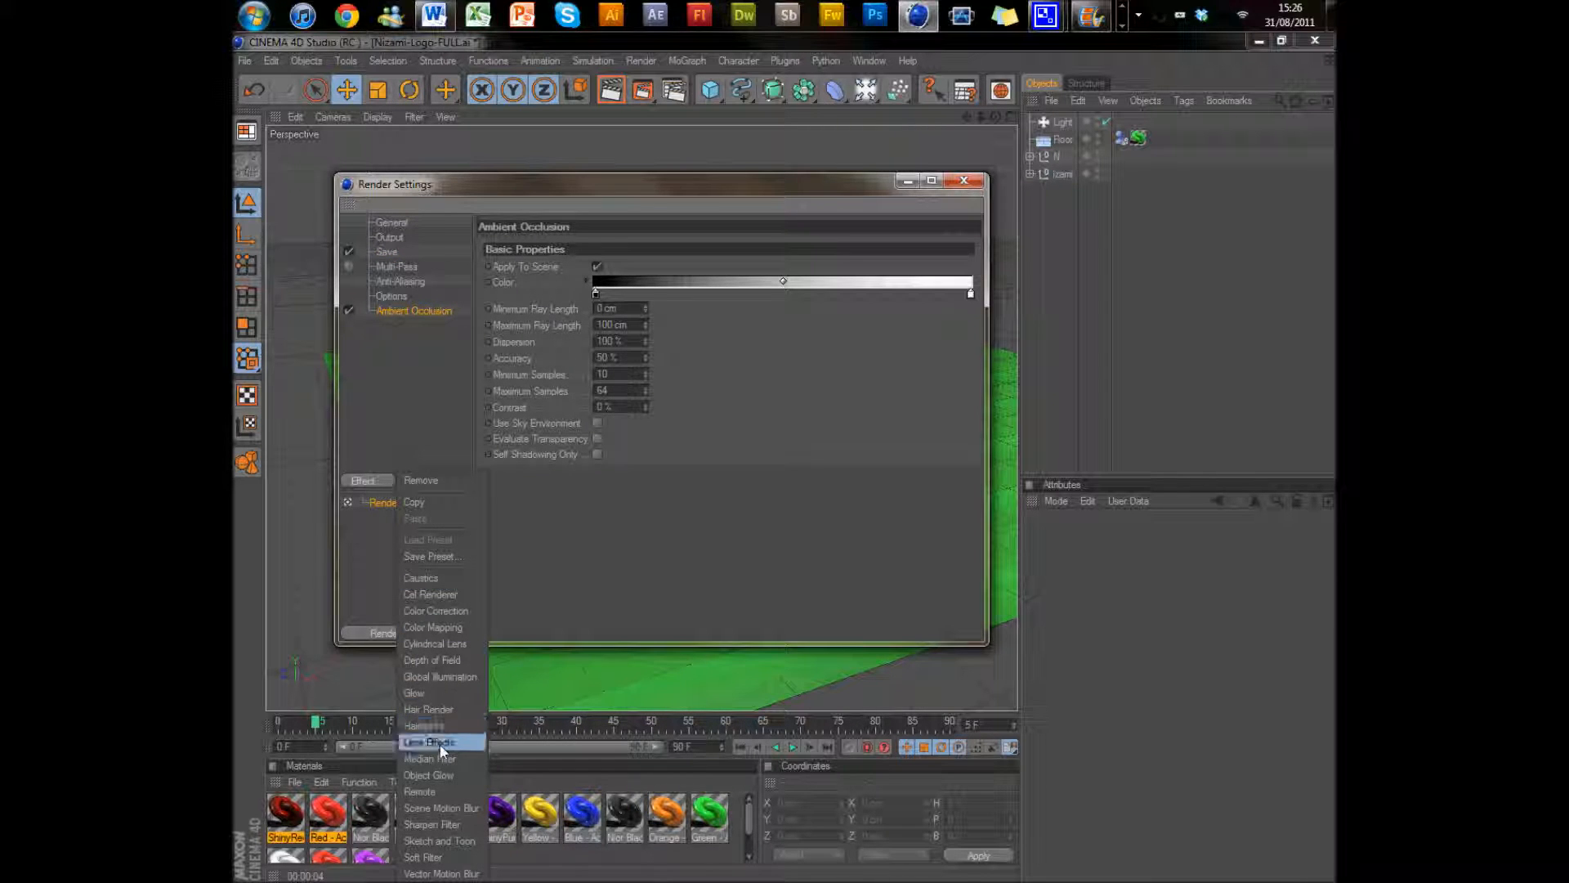
left_click(453, 677)
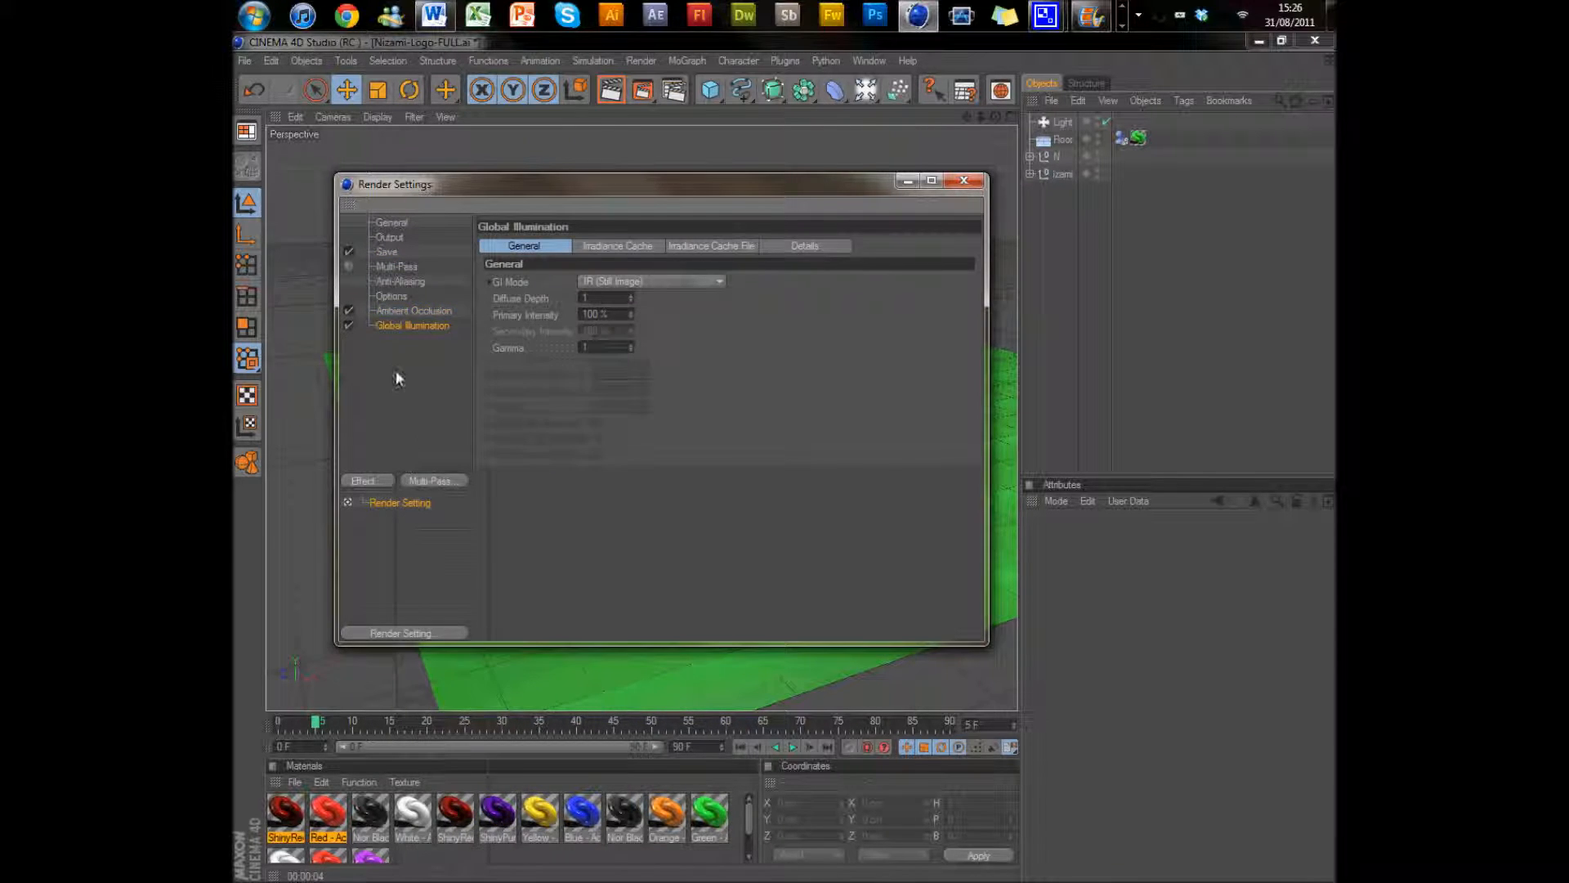
- Set the Global Illumination mode to IR + QMC (Still Image), with diffuse depth 2 and gamma 2.4
left_click(593, 280)
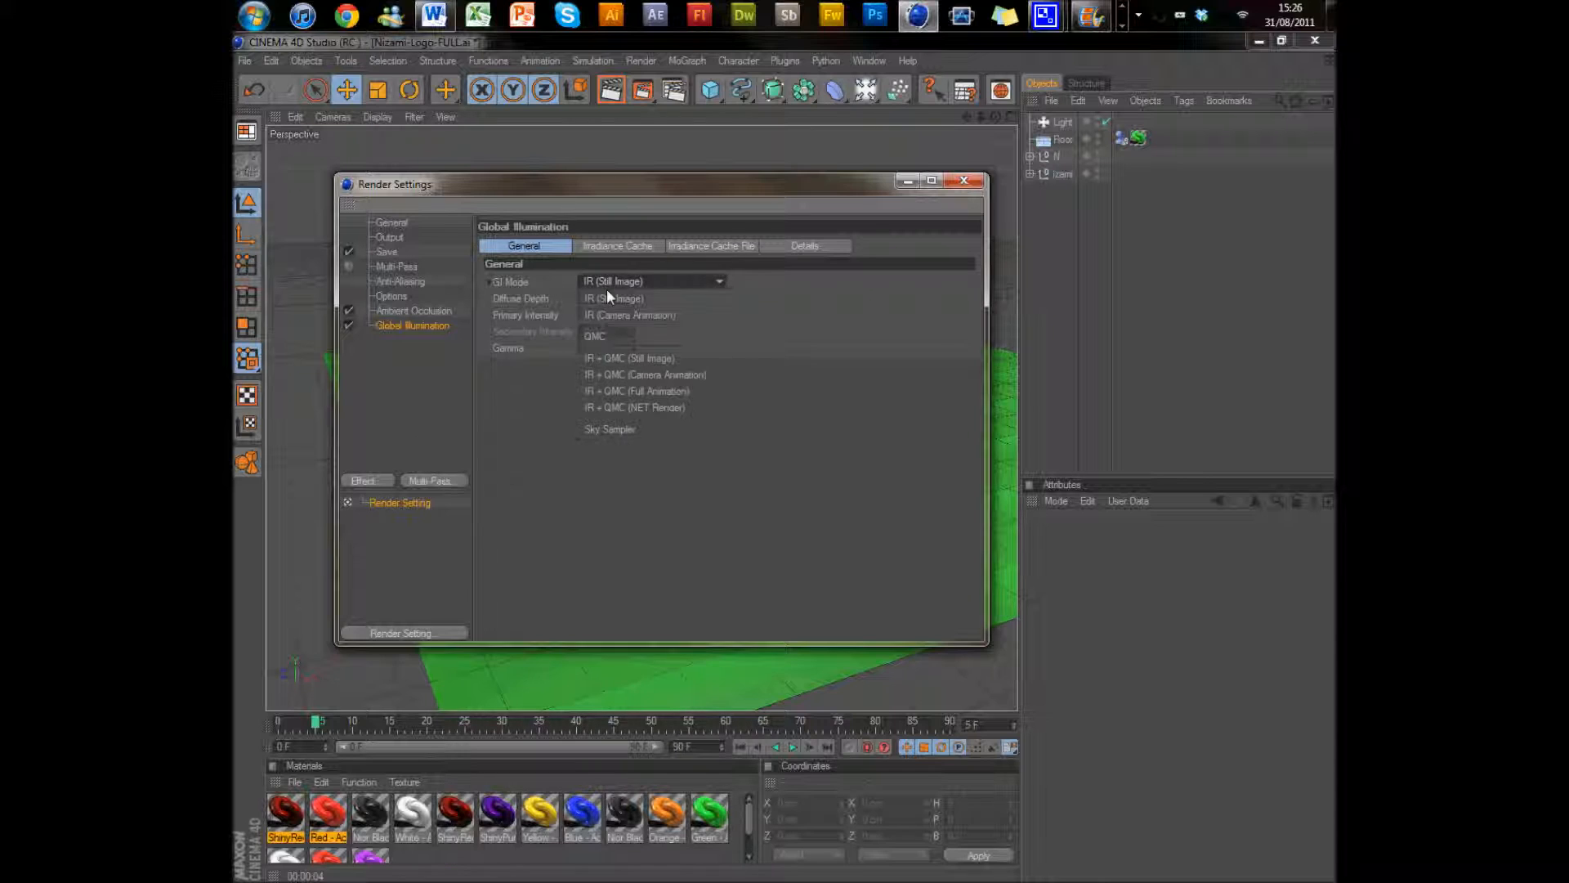
left_click(644, 363)
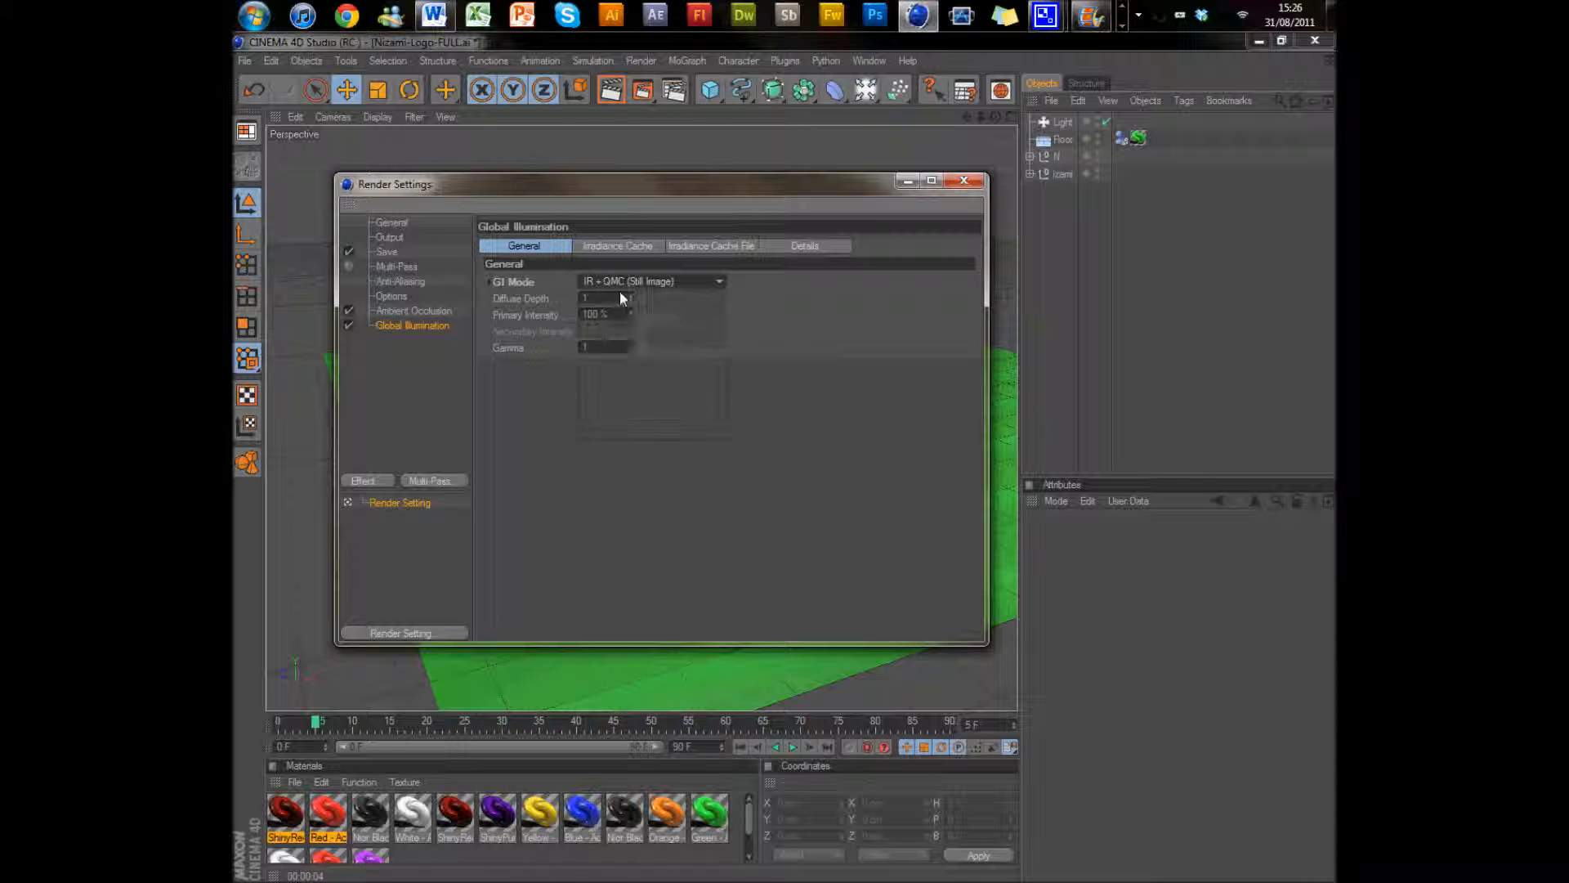
key("Tab")
type("200")
key("Tab")
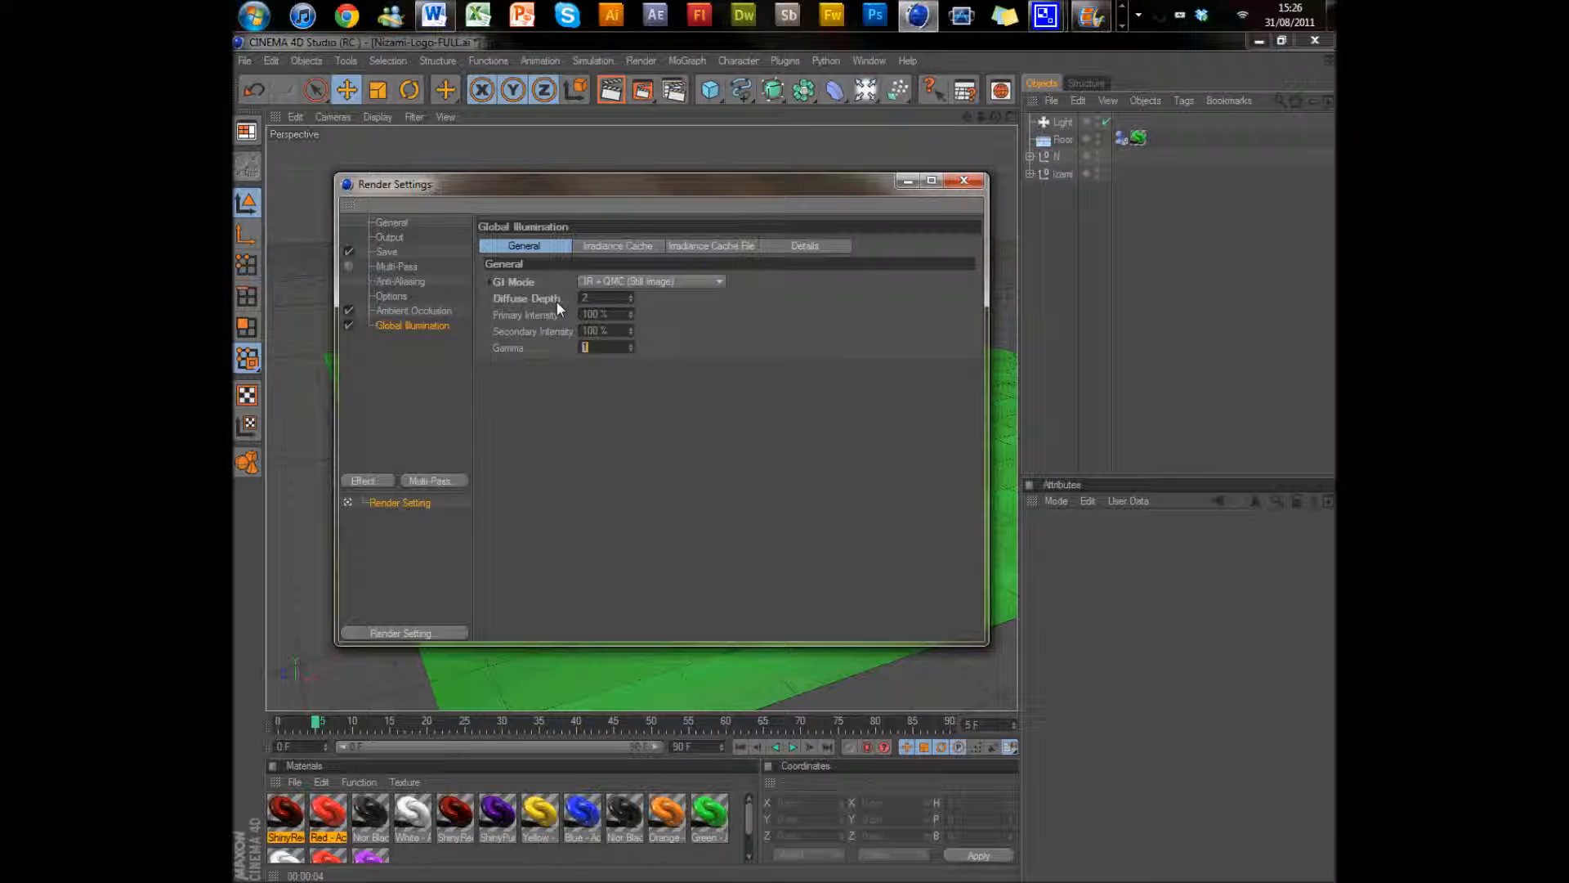
type("2.4")
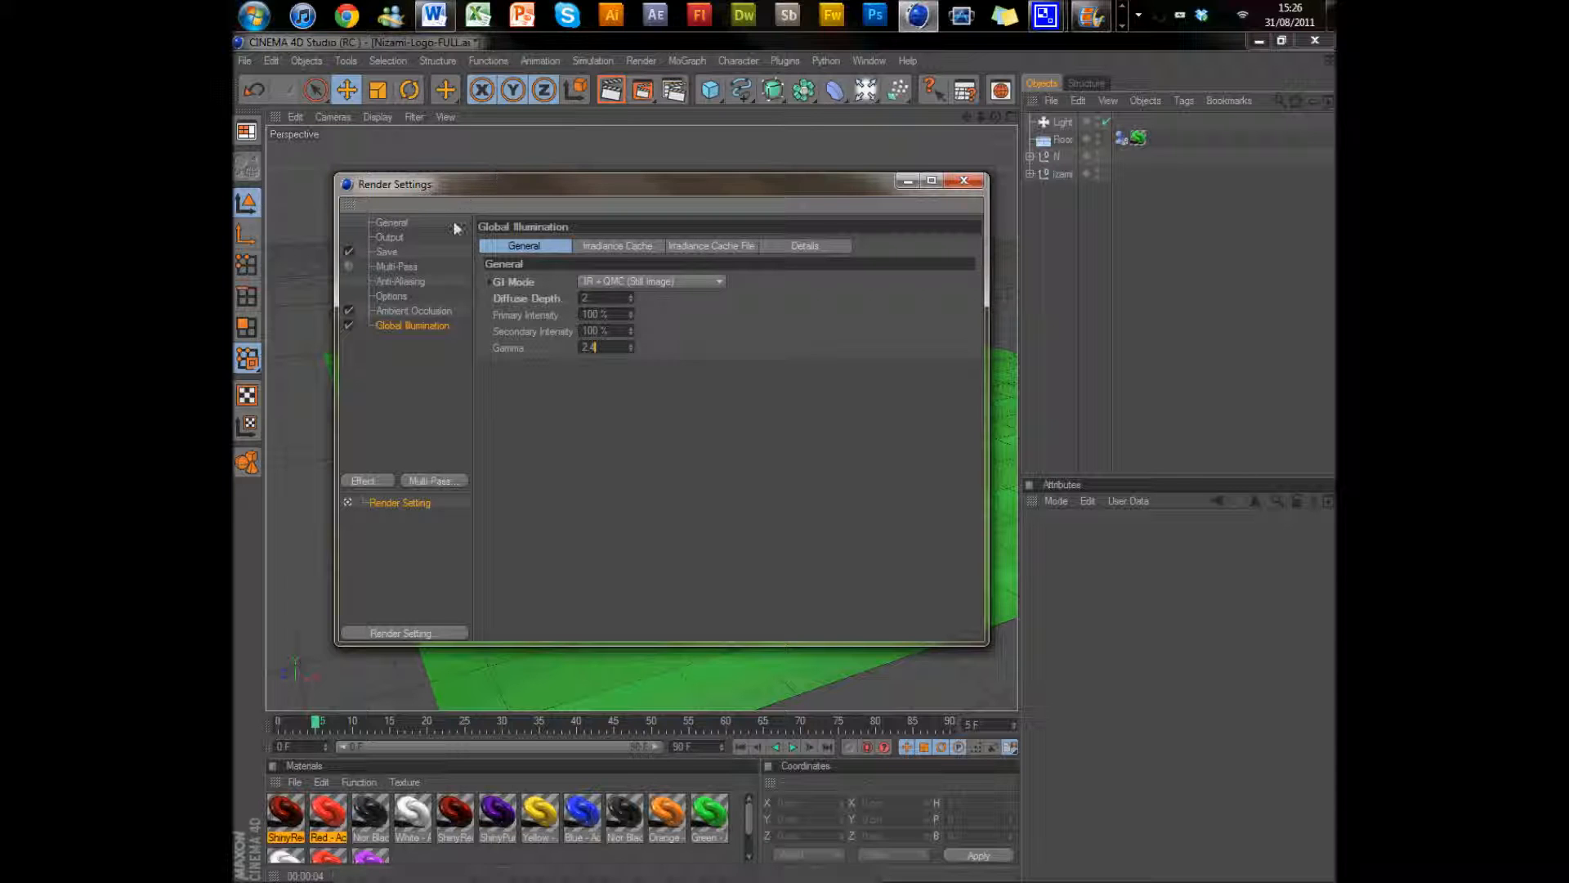
- Set the Ambient Occlusion maximum ray length to 150 cm and close the render settings
left_click(425, 313)
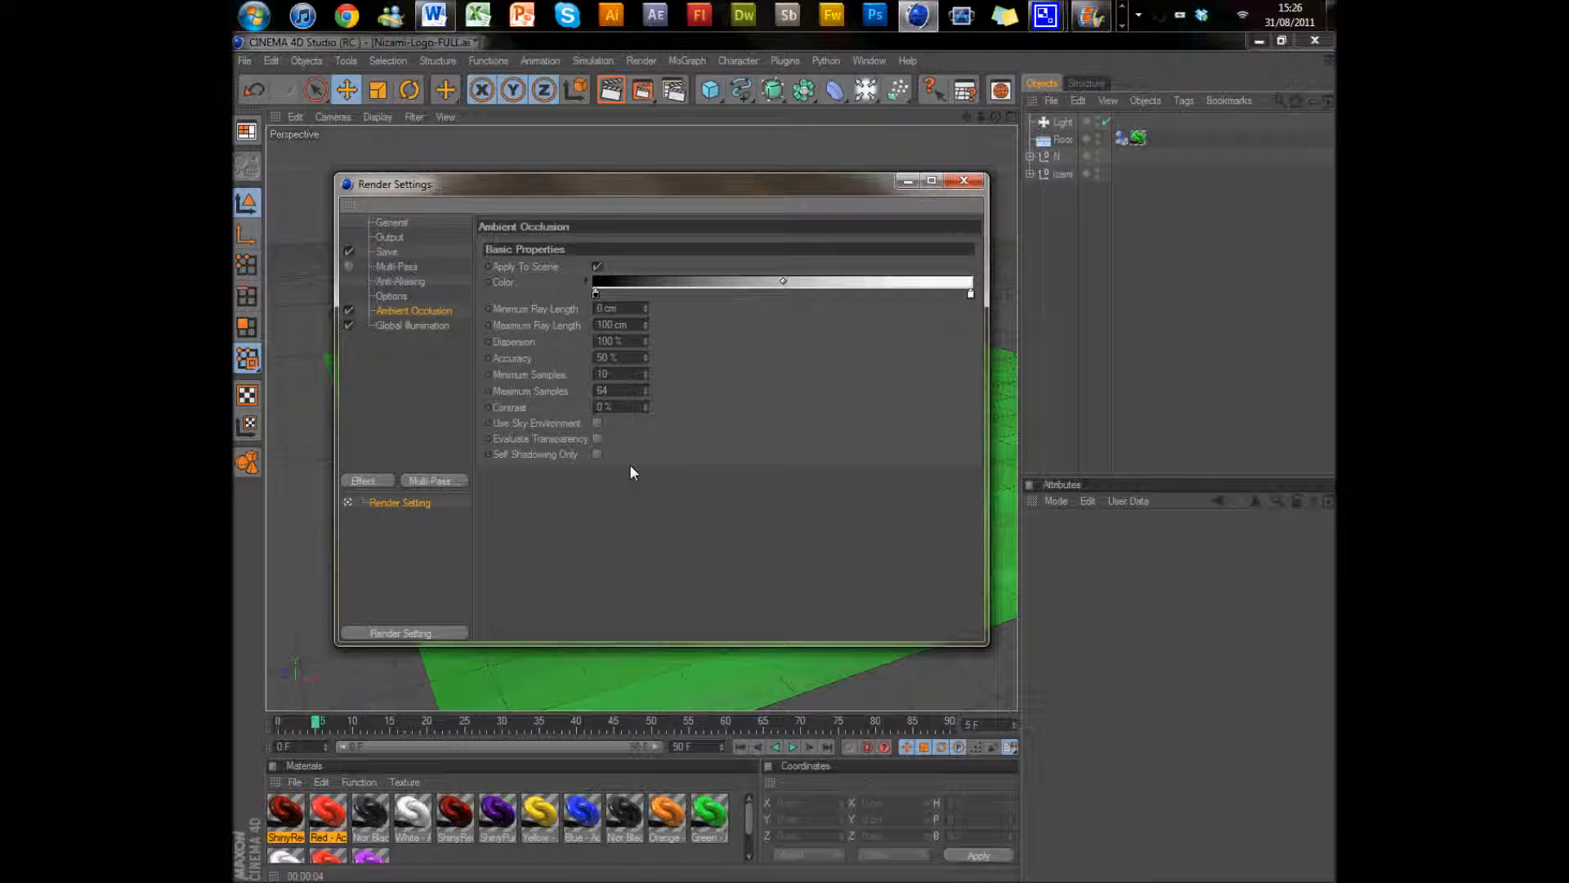
left_click(603, 326)
key("Delete")
type("5")
key("Return")
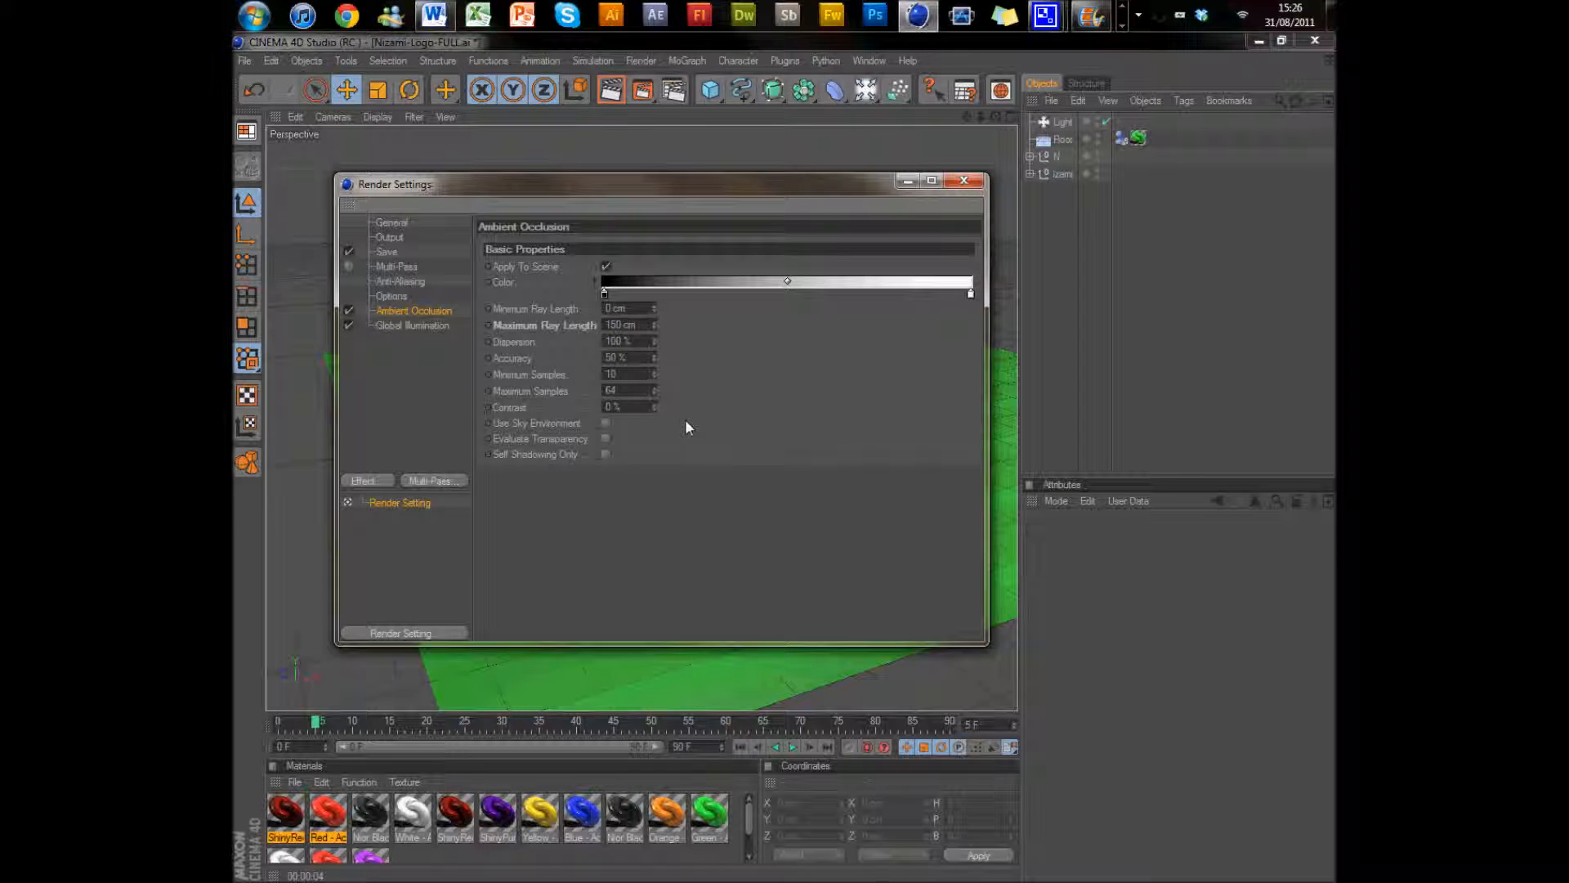
left_click(977, 180)
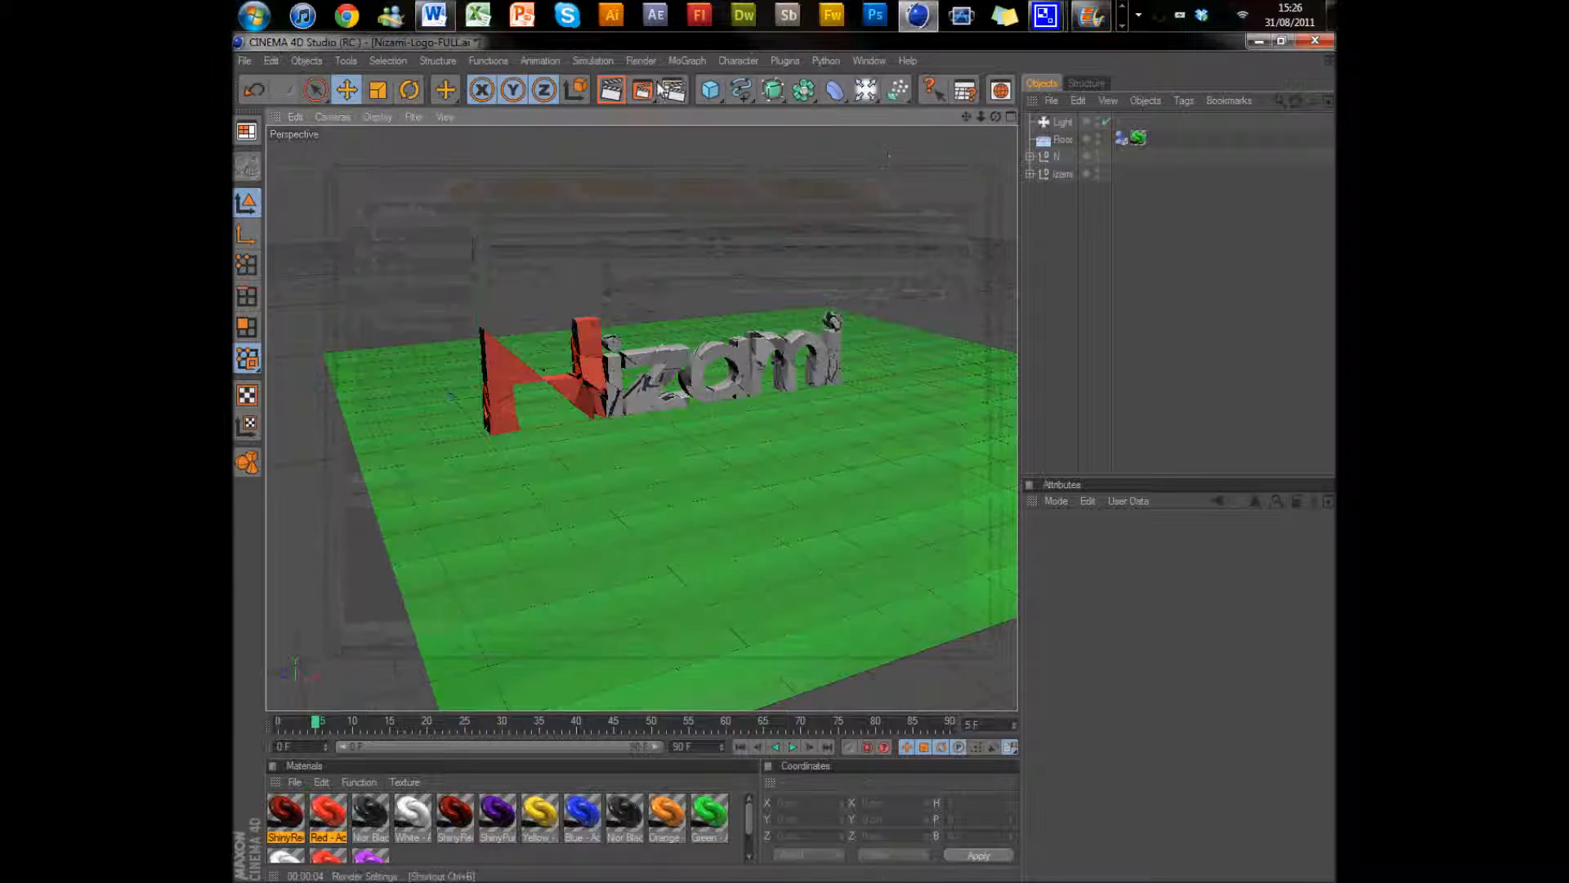
- Render a preview of the shattered Nizami logo on the green floor directly in the perspective view
left_click(612, 92)
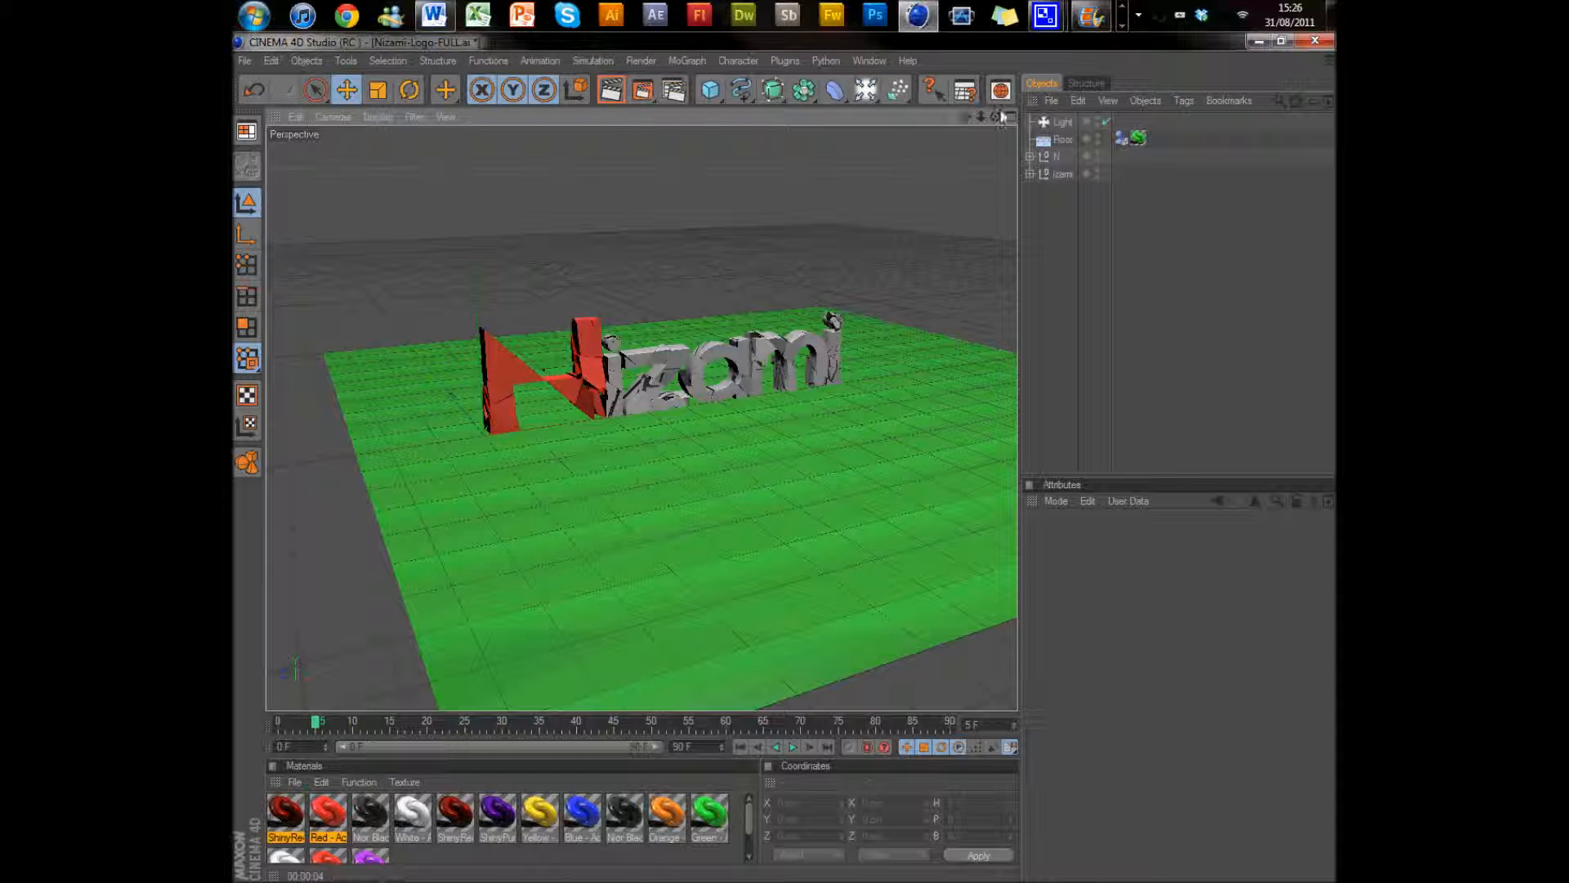
left_click_drag(785, 460, 784, 459)
left_click(619, 91)
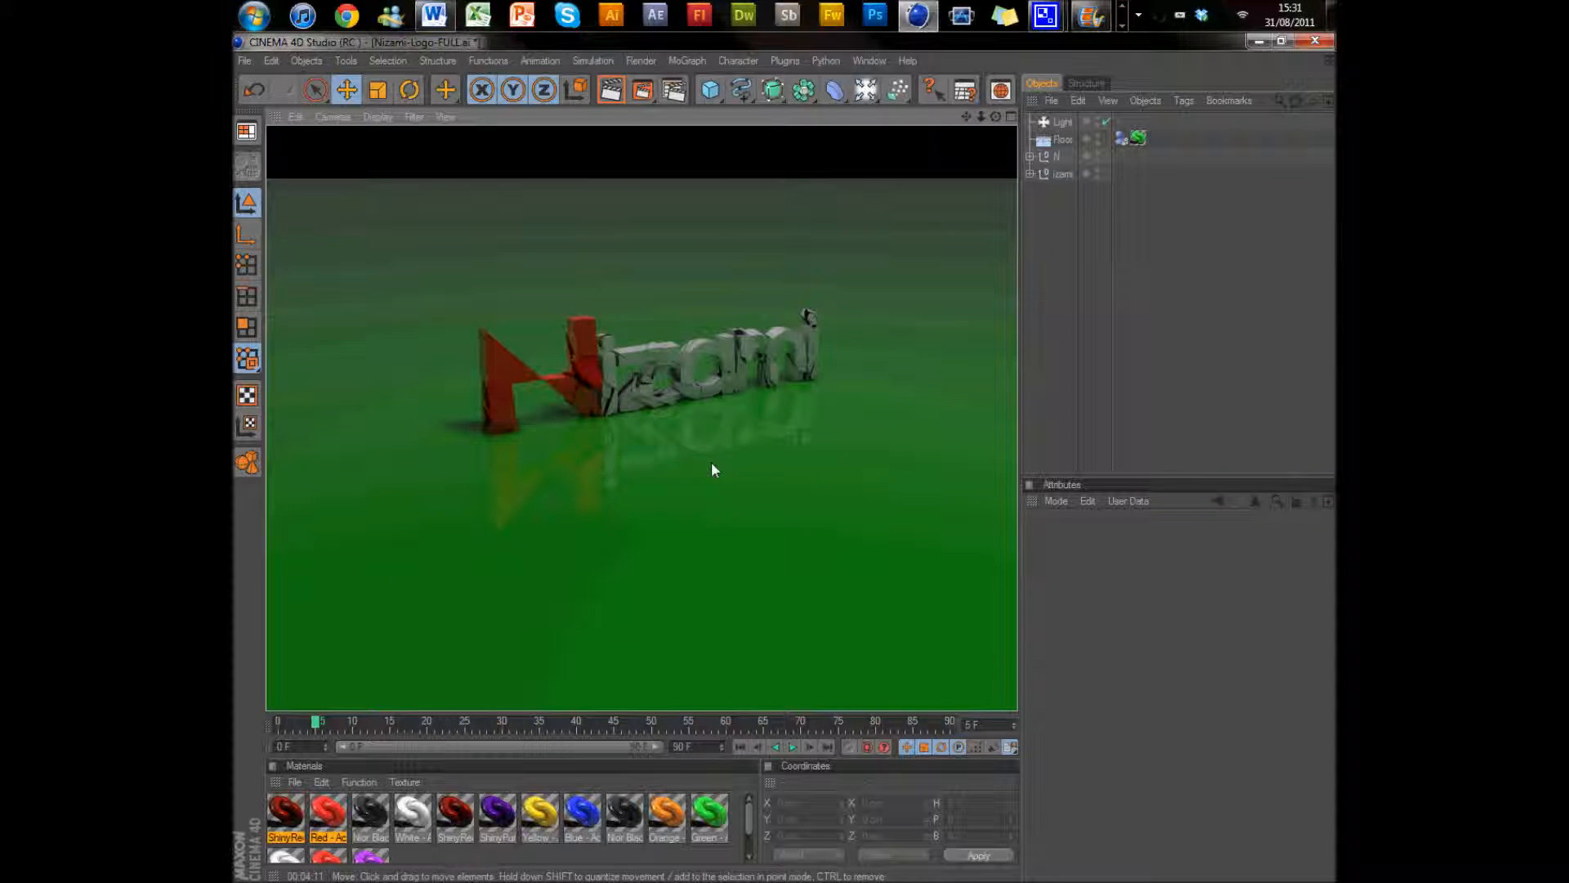
- Start the final render of the current frame of the shattered logo in the Picture Viewer
left_click(642, 90)
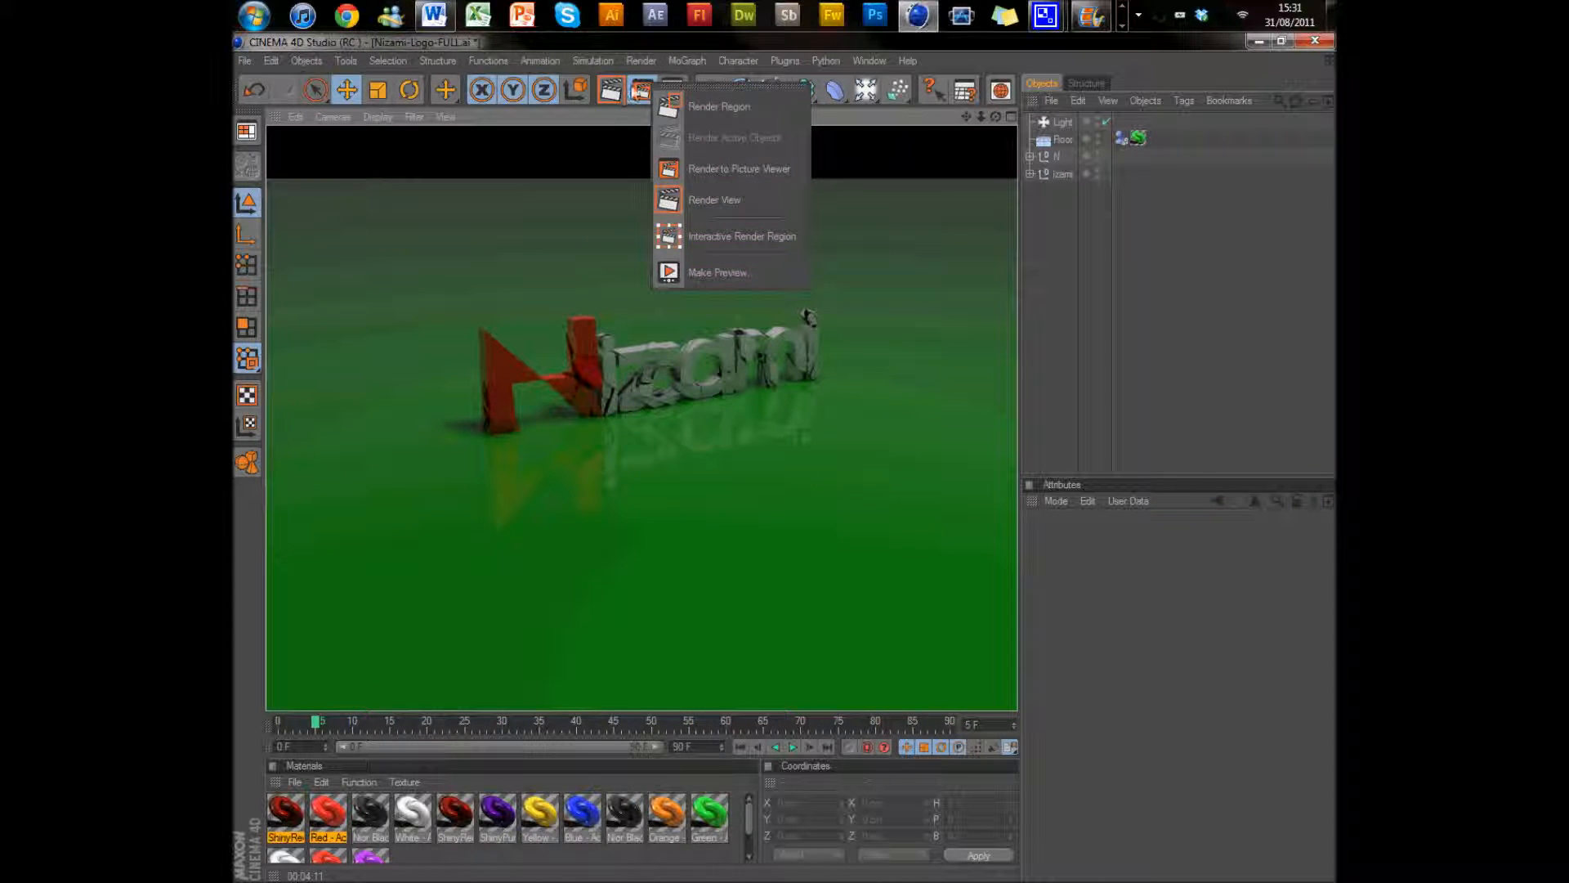
left_click(635, 88)
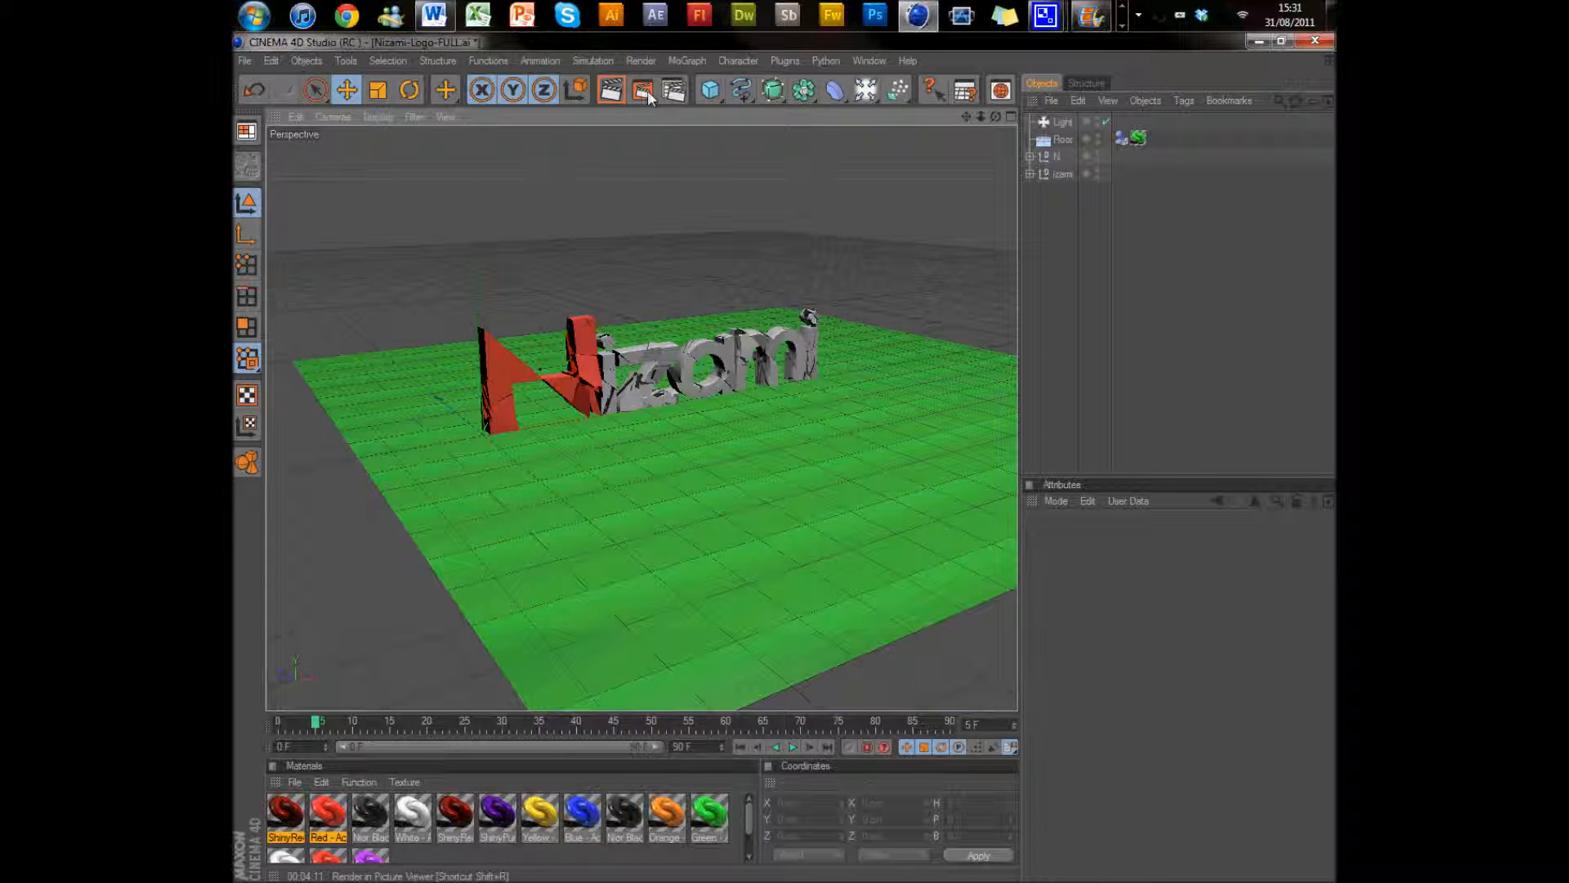
left_click(645, 90)
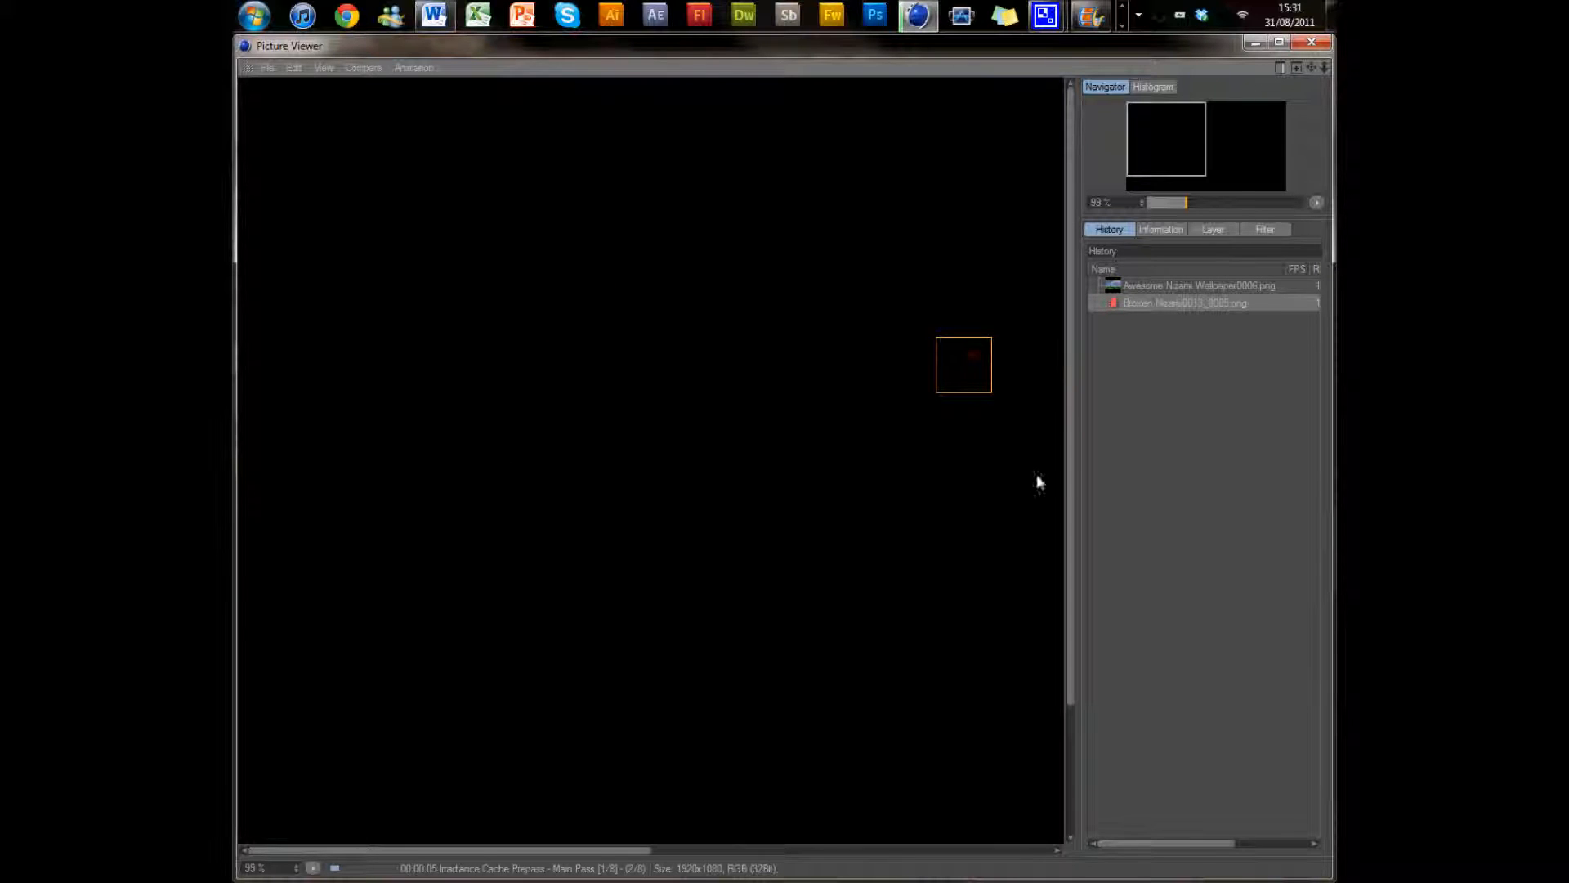
mouse_move(1046, 15)
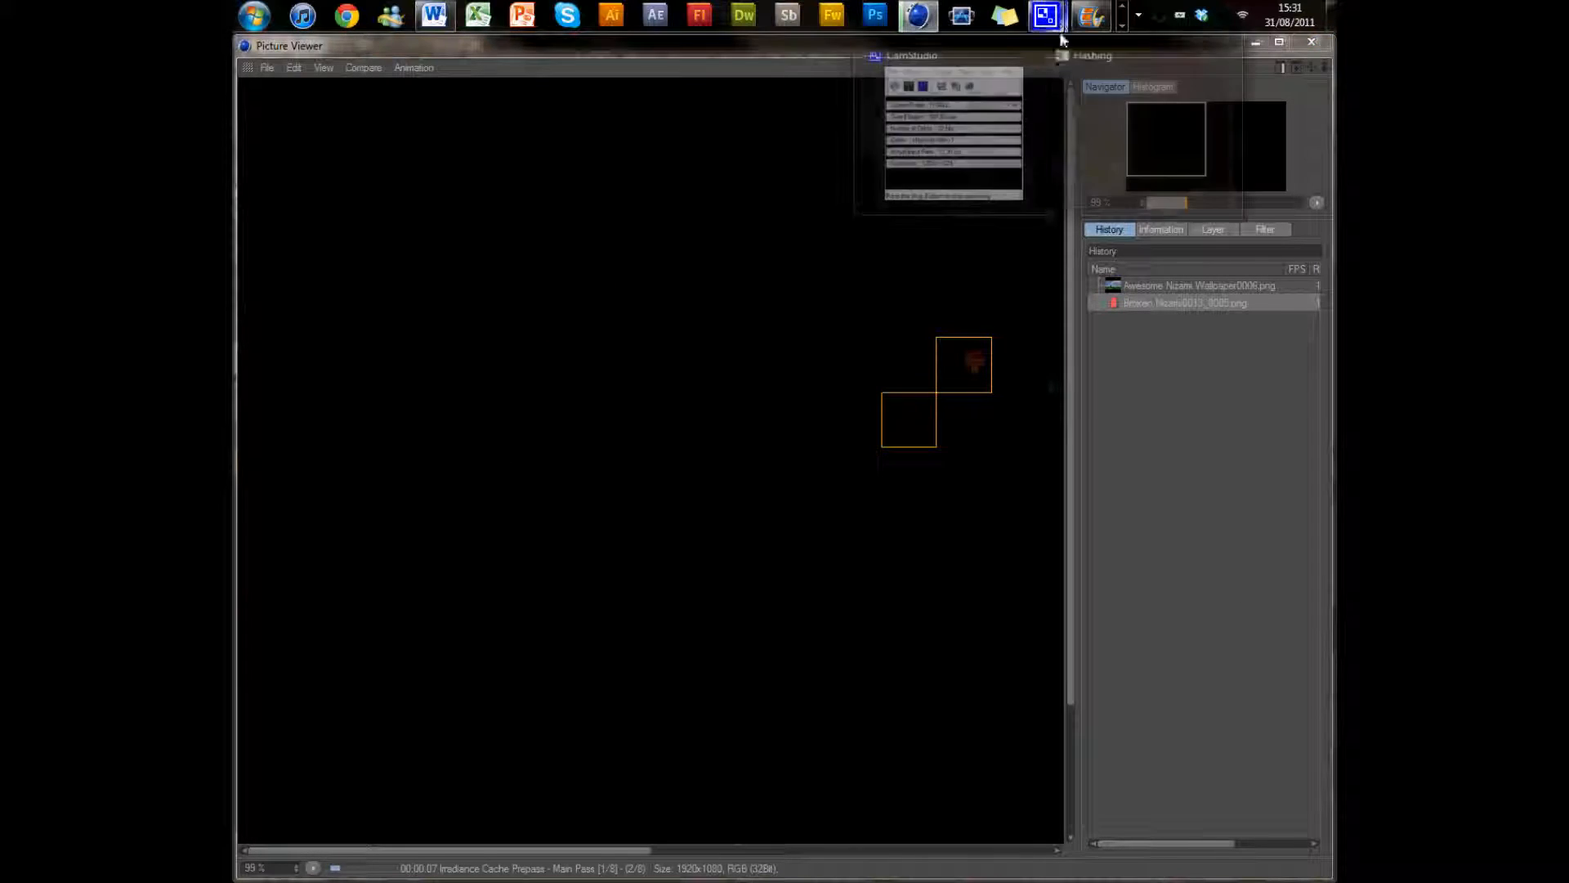